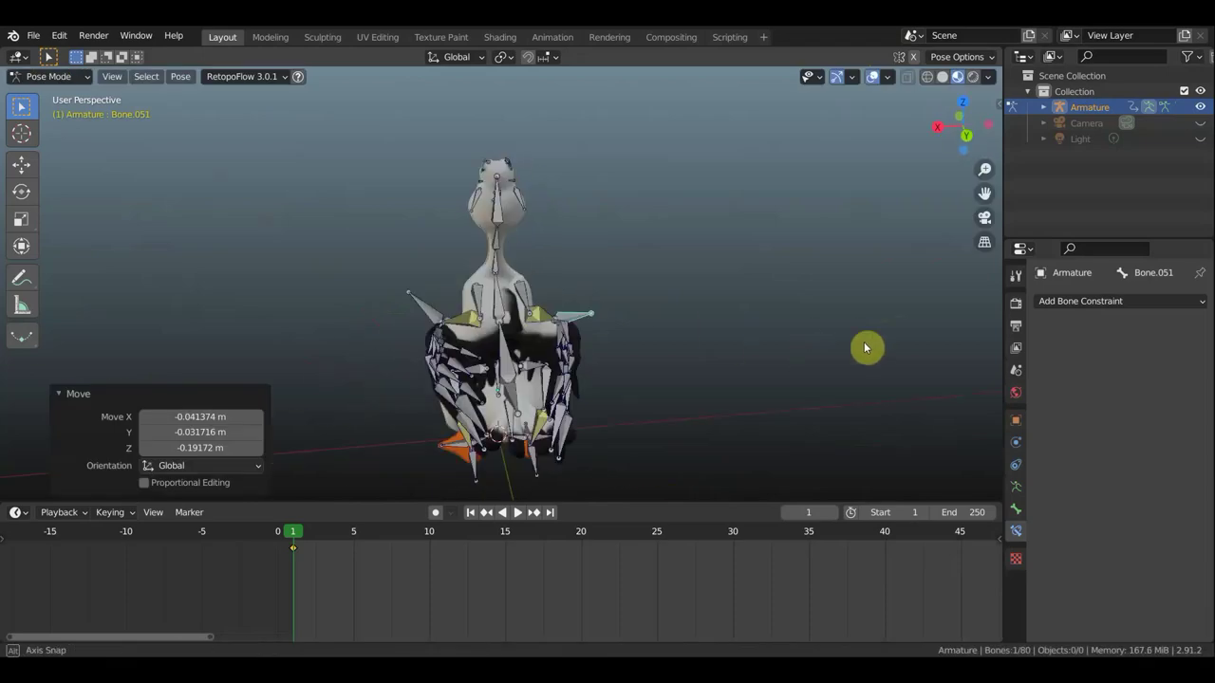
- Finish the frame 1 pose and key location, rotation and scale on every goose bone
key("r")
left_click(936, 388)
mouse_move(936, 388)
middle_mouse_down()
mouse_move(660, 420)
mouse_move(689, 252)
mouse_move(602, 244)
middle_mouse_up()
key("shift+alt+z")
key("a")
key("i")
left_click(806, 250)
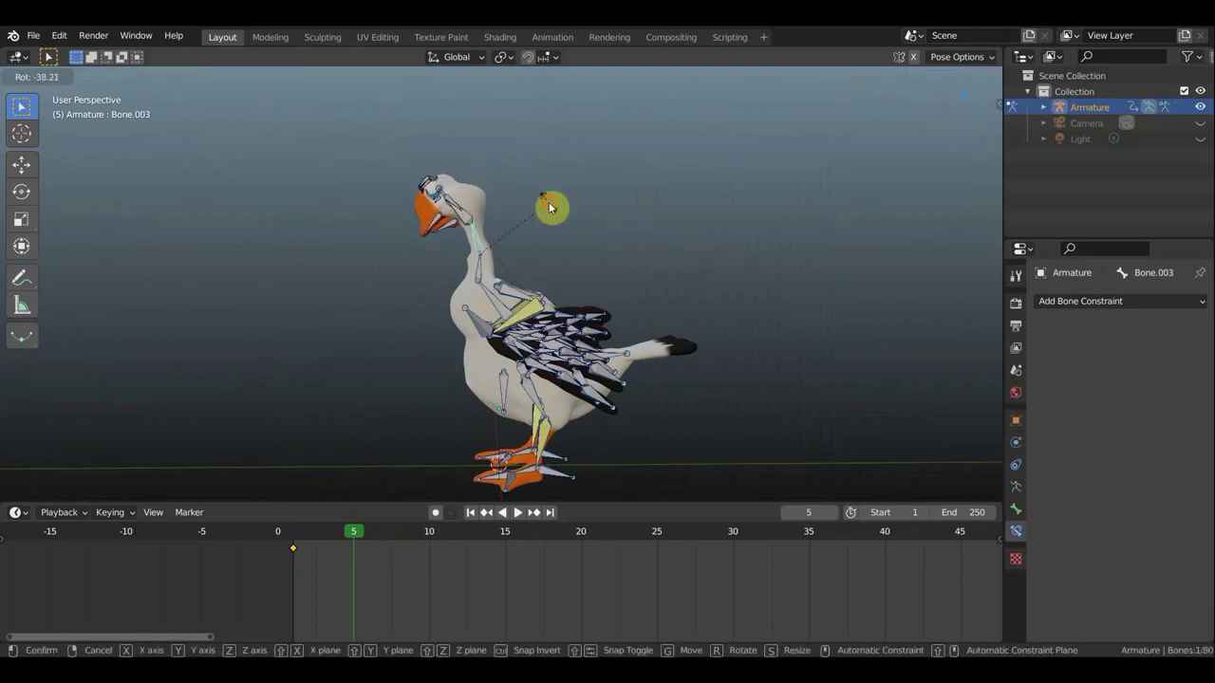
- At frame 5, rotate a wing bone into a raised position
left_click(550, 207)
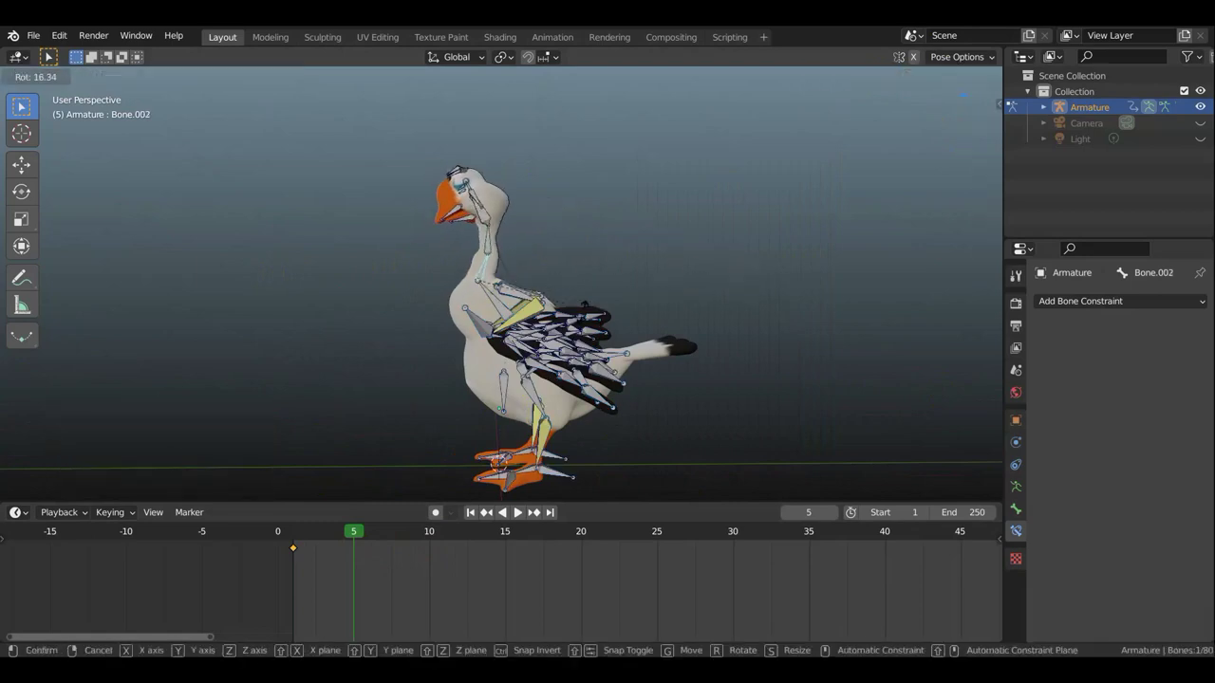
middle_click_drag(732, 233, 514, 345)
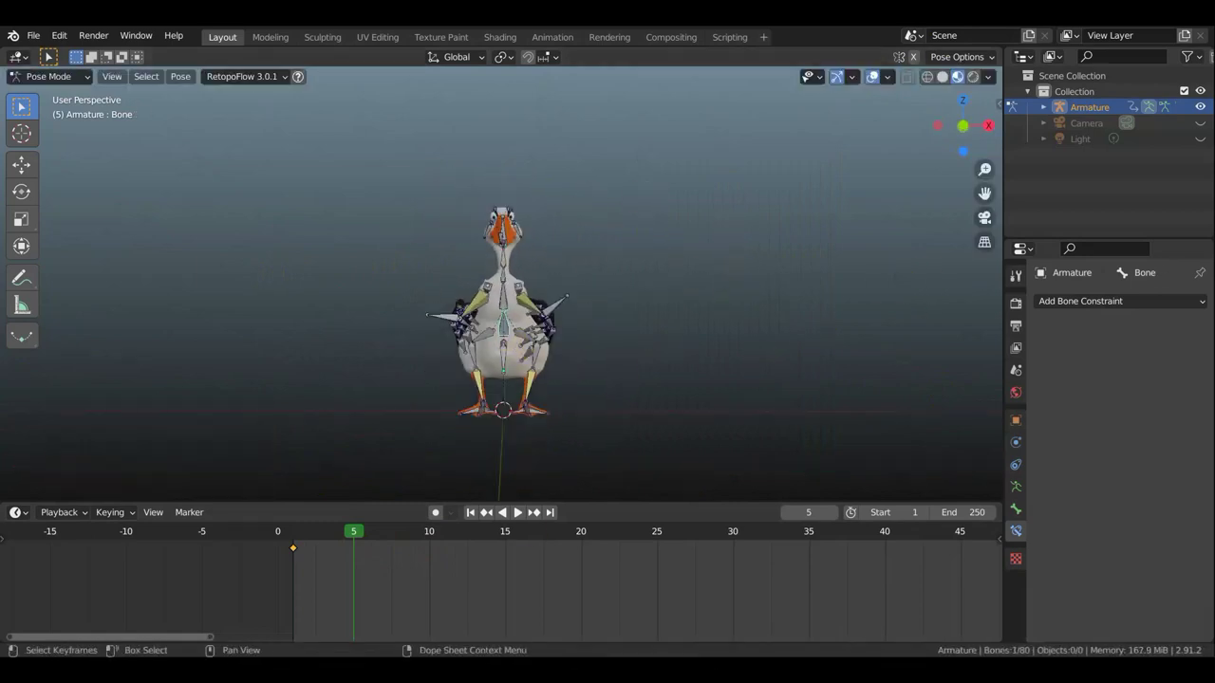
left_click(537, 402)
left_click(590, 399)
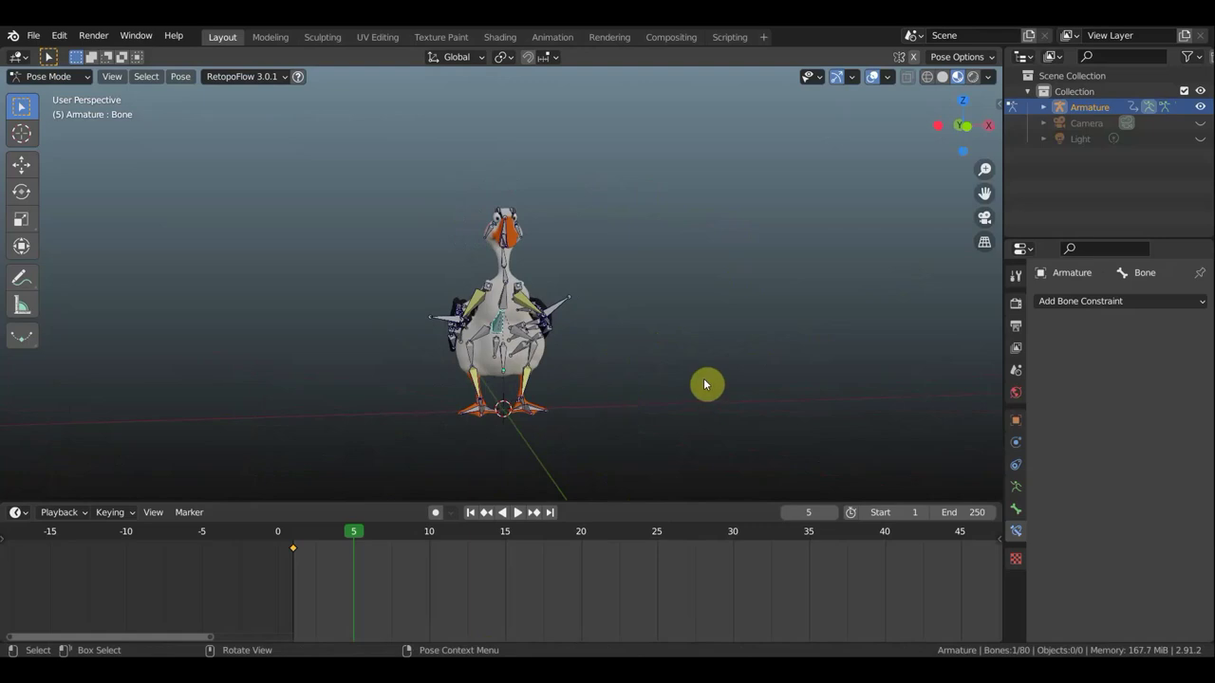
key("KP_1")
- Shift foot bone Bone.014 into a new position and select the main body bone
left_click(664, 327)
left_click_drag(536, 435, 496, 442)
mouse_move(496, 443)
middle_mouse_down()
mouse_move(618, 421)
mouse_move(393, 384)
middle_mouse_up()
left_click(529, 347, "shift")
key("KP_7")
- Slightly rotate the body bone and key the pose at frame 5
key("r")
left_click(672, 337)
key("KP_1")
key("i")
- At frame 10, reposition a bone and rotate the wing bones, including Bone.038, by 35°
key("Up")
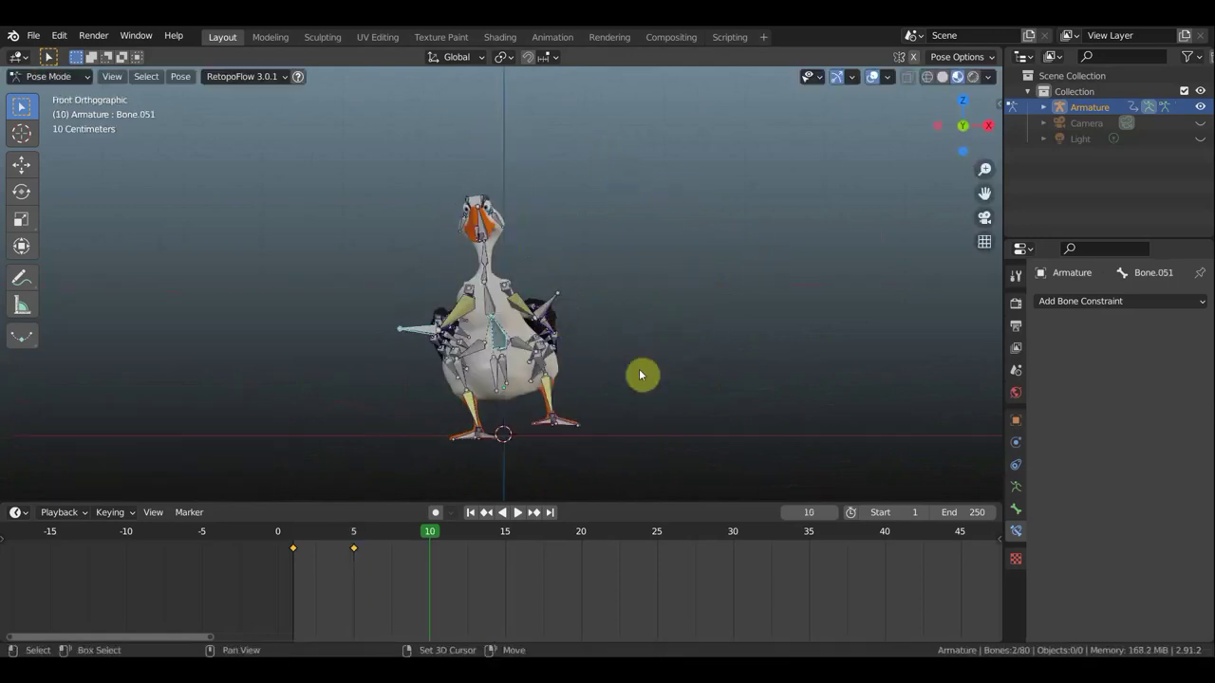
key("g")
left_click(558, 445)
middle_click_drag(558, 445, 559, 437)
key("KP_1")
left_click(466, 331, "shift")
type("r35")
key("Return")
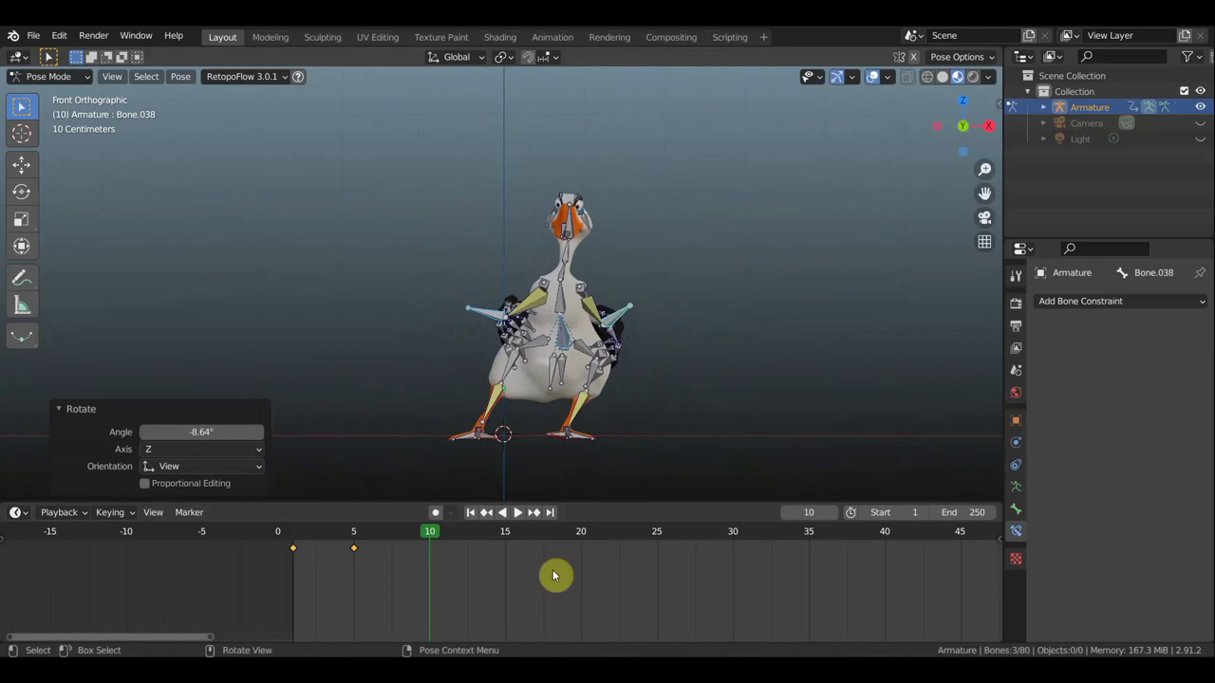
middle_click_drag(683, 347, 525, 294)
- Key location, rotation and scale for all bones at frame 10
key("a")
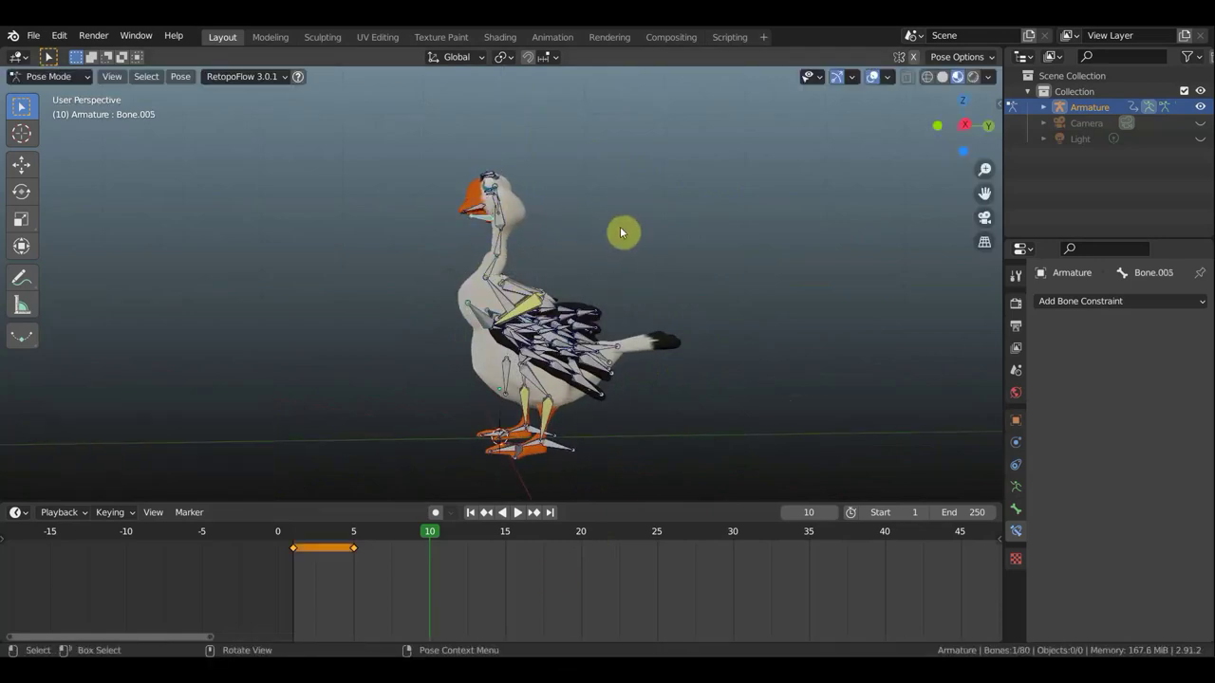
middle_click_drag(617, 233, 810, 219)
key("i")
left_click(811, 222)
- Hide the bones and play the animation from near the start, then show the bones again
key("shift+alt+z")
left_click(339, 536)
key("space")
- Play the animation from the start and stop it at frame 9
key("space")
key("shift+alt+z")
middle_click_drag(417, 488, 476, 427)
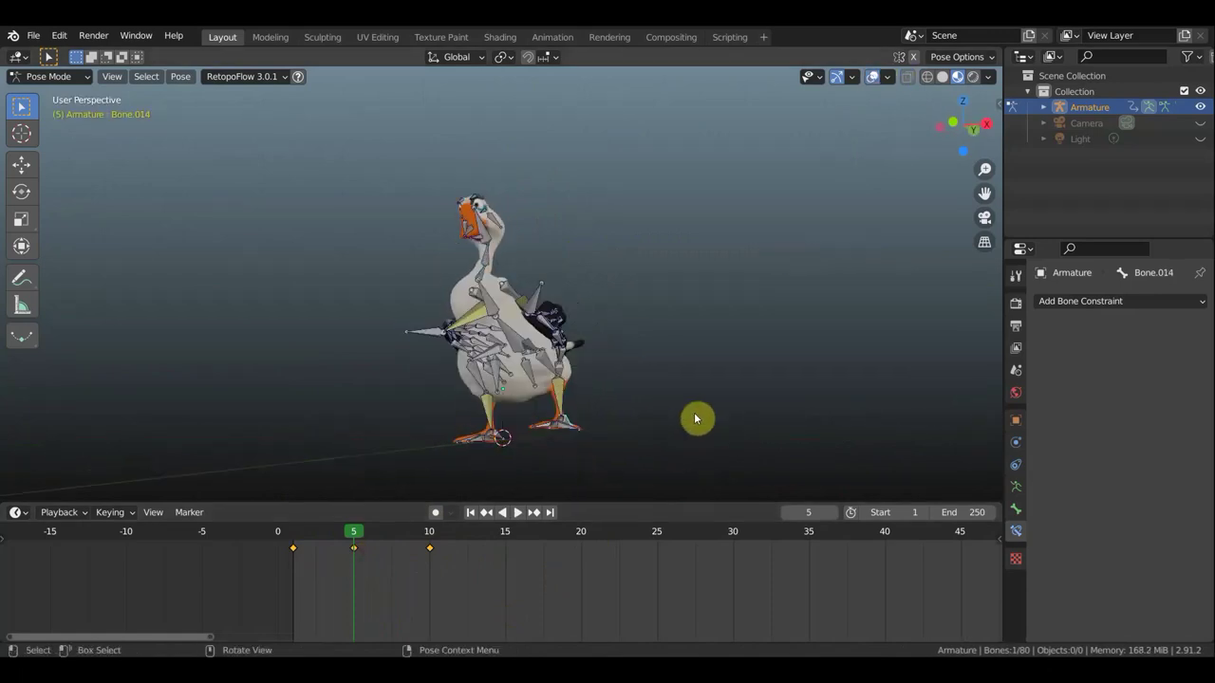
- Rotate a bone about 24° and re-key the adjusted pose for all bones
left_click(654, 422)
key("r")
left_click(664, 452)
middle_click_drag(665, 452, 901, 436)
mouse_move(714, 357)
middle_mouse_down()
mouse_move(515, 244)
mouse_move(822, 331)
middle_mouse_up()
key("a")
key("i")
left_click(786, 371)
key("shift+Left")
key("space")
key("space")
mouse_move(541, 475)
middle_mouse_down()
mouse_move(550, 442)
mouse_move(442, 537)
middle_mouse_up()
left_click(414, 537)
- Pose foot Bone.014 and the body bone at frame 9, key all bones, and drag the key toward frame 10
key("r")
left_click(528, 353)
mouse_move(527, 353)
middle_mouse_down()
mouse_move(472, 317)
mouse_move(737, 355)
middle_mouse_up()
key("r")
left_click(730, 409)
key("g")
mouse_move(730, 409)
middle_mouse_down()
mouse_move(770, 359)
mouse_move(940, 352)
middle_mouse_up()
key("a")
key("i")
left_click(783, 418)
left_click_drag(409, 555, 428, 550)
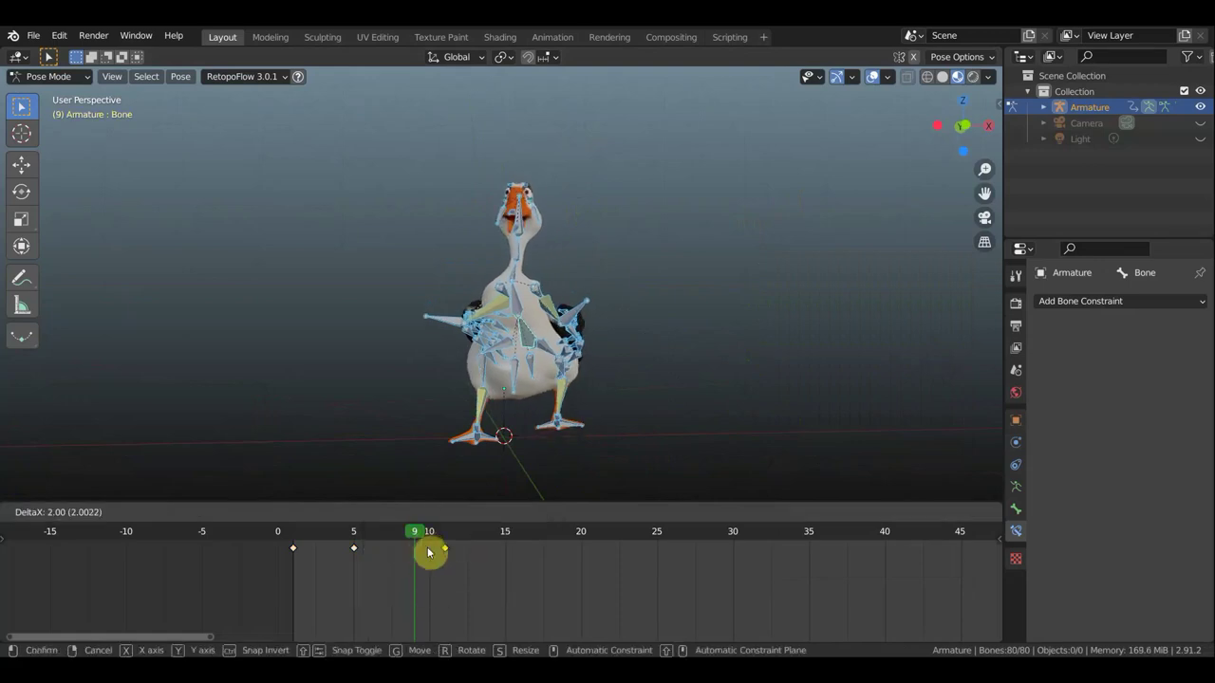
- At frame 15, rotate and move the wing bones by small amounts (6.97°, 3°)
left_click(505, 533)
middle_click_drag(681, 385, 665, 400)
key("r")
left_click(675, 403)
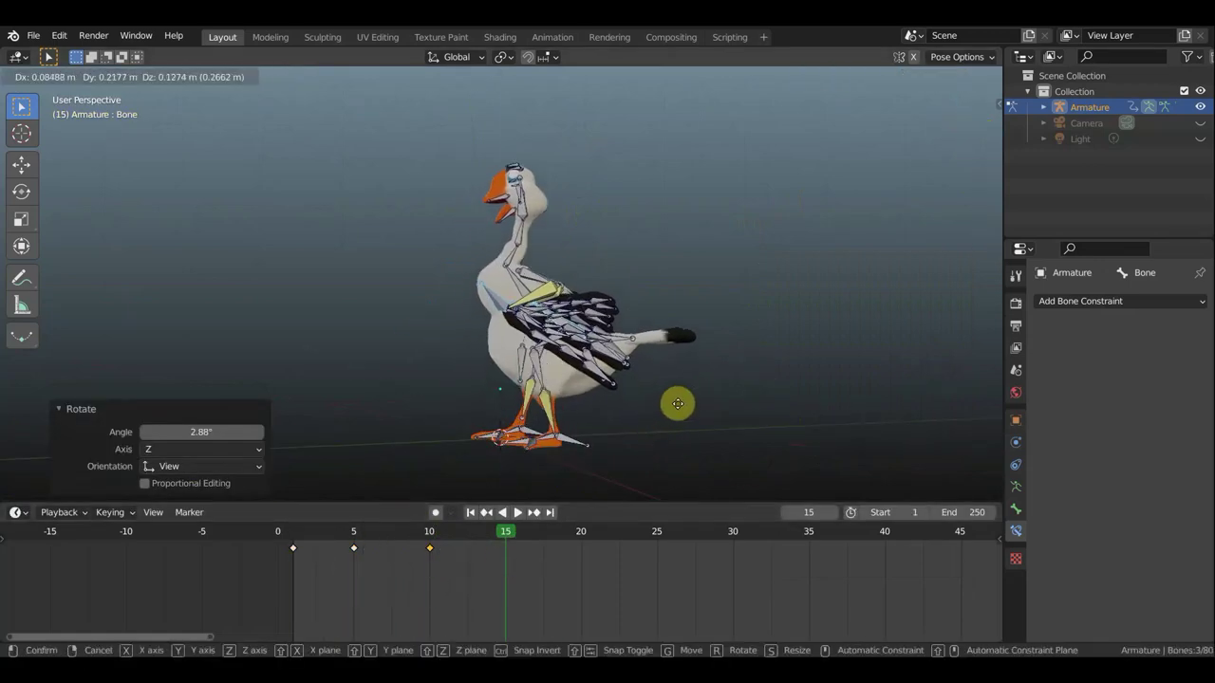
key("g")
left_click(517, 246)
left_click(591, 260)
middle_click_drag(592, 260, 704, 250)
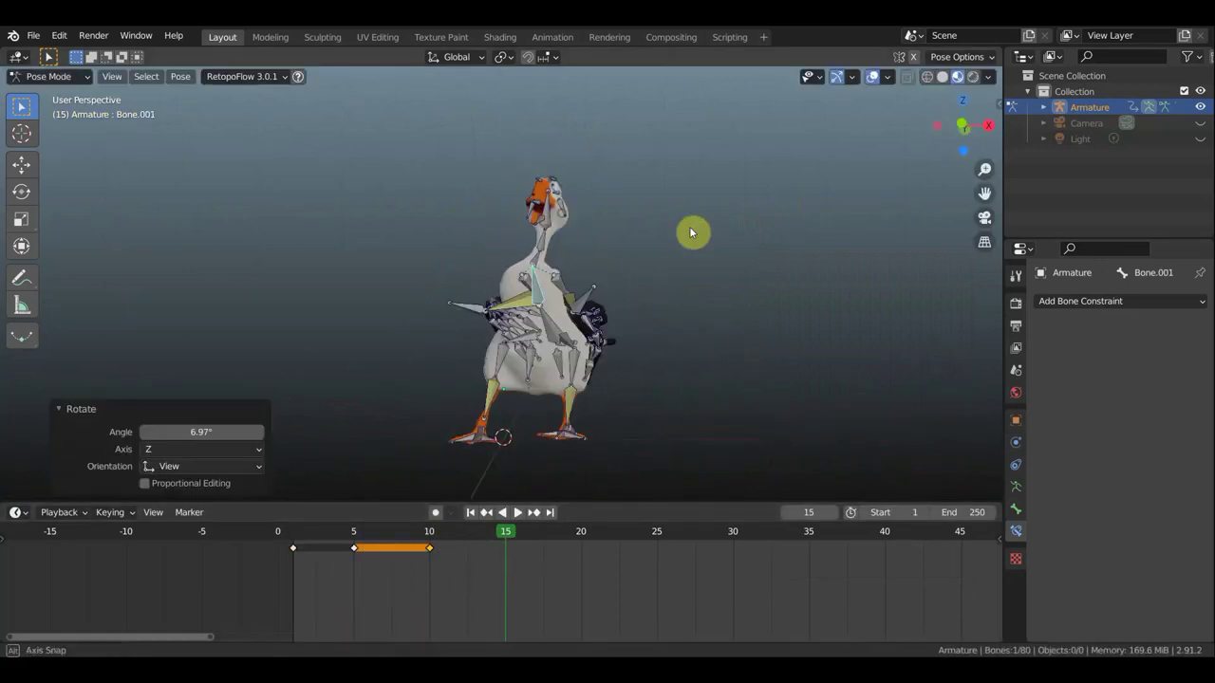
left_click(589, 218)
middle_click_drag(588, 218, 817, 269)
- Rotate the selected bones once more and key all bones at frame 15
key("r")
left_click(595, 333)
middle_click_drag(596, 333, 664, 393)
key("a")
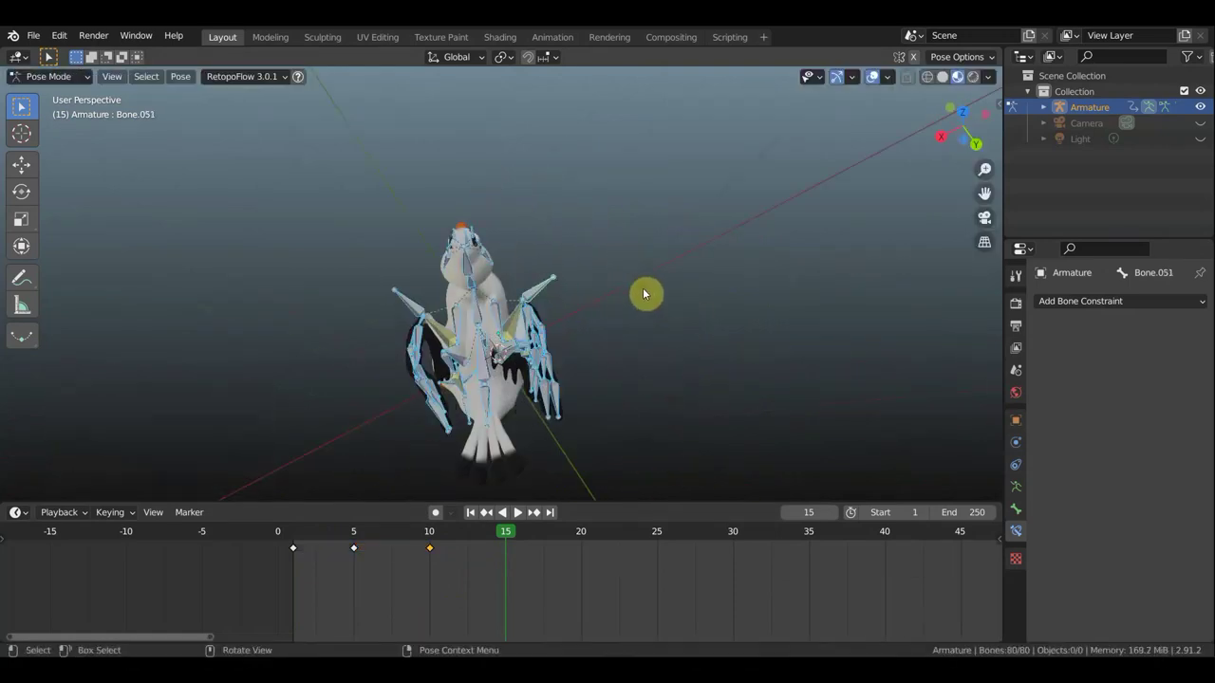
key("i")
mouse_move(643, 288)
middle_mouse_down()
mouse_move(636, 500)
mouse_move(580, 307)
middle_mouse_up()
- Rotate another bone and shift foot bone Bone.014 to refine the leg pose
key("r")
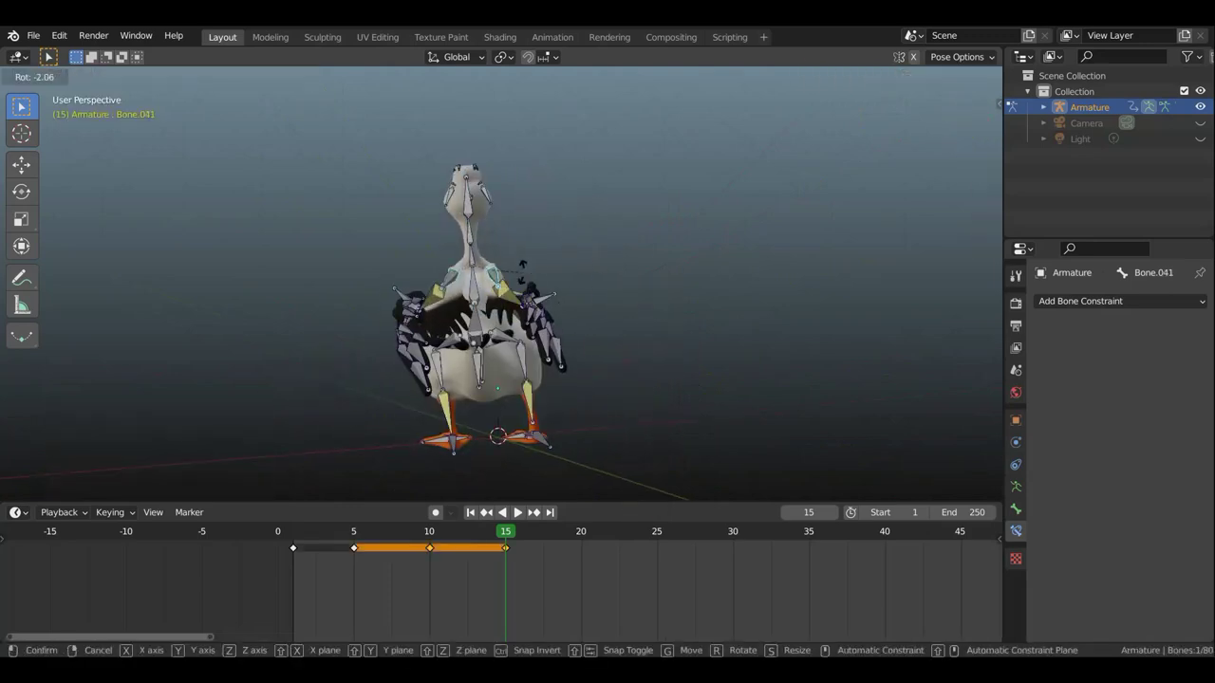
left_click(895, 317)
middle_click_drag(895, 317, 645, 361)
left_click(575, 434)
key("g")
left_click(499, 527)
left_click(498, 528)
- Re-key location, rotation and scale for all bones at frame 10
key("i")
left_click(656, 429)
key("Down")
key("i")
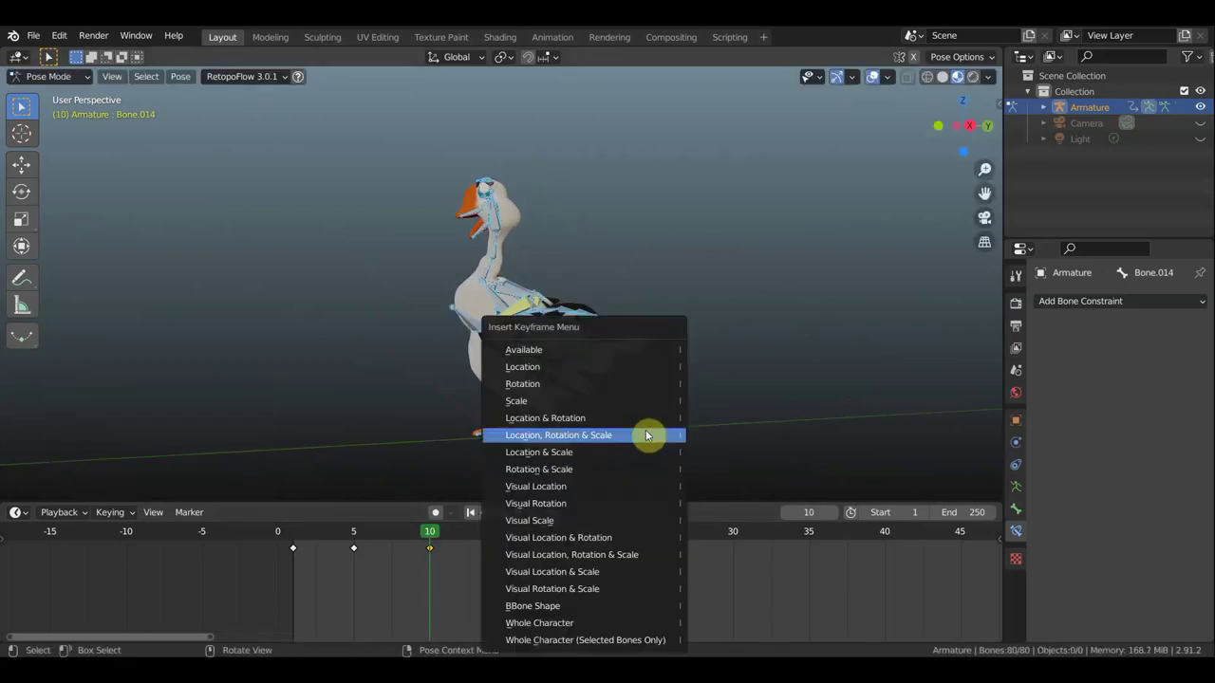
left_click(647, 435)
- Scrub the timeline from frame 4 to preview the motion
left_click(344, 533)
left_click_drag(415, 555, 460, 548)
middle_click_drag(427, 489, 577, 443)
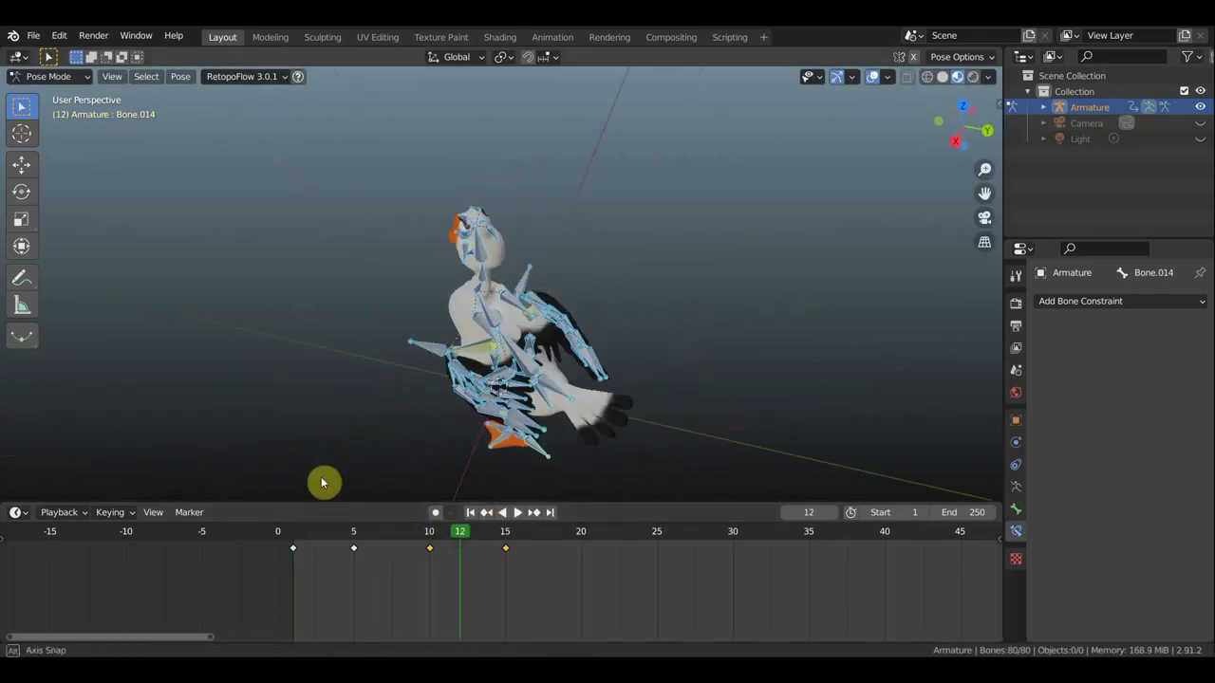
key("KP_7")
- At frame 20, rotate the body bone Bone.004
key("r")
left_click(700, 266)
key("KP_1")
key("KP_7")
key("r")
left_click(640, 392)
mouse_move(640, 392)
middle_mouse_down()
mouse_move(474, 442)
mouse_move(450, 423)
middle_mouse_up()
- Lift foot bone Bone.050 with a 32° rotation and a further adjustment
left_click(474, 442)
key("r")
left_click(578, 388)
left_click(450, 423)
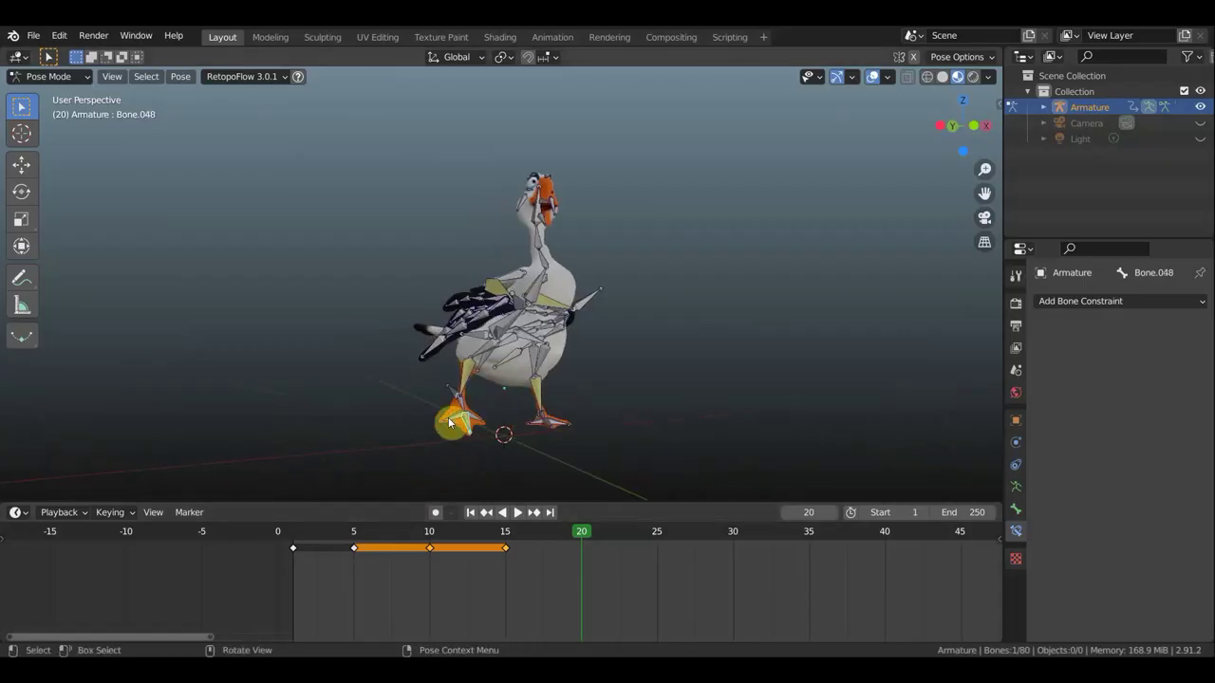
left_click(581, 435)
key("r")
left_click(635, 366)
mouse_move(635, 366)
middle_mouse_down()
mouse_move(546, 397)
mouse_move(678, 417)
middle_mouse_up()
- Move another bone and rotate it -19.5°
key("g")
left_click(560, 418)
left_click(409, 482)
middle_click_drag(512, 474, 409, 482)
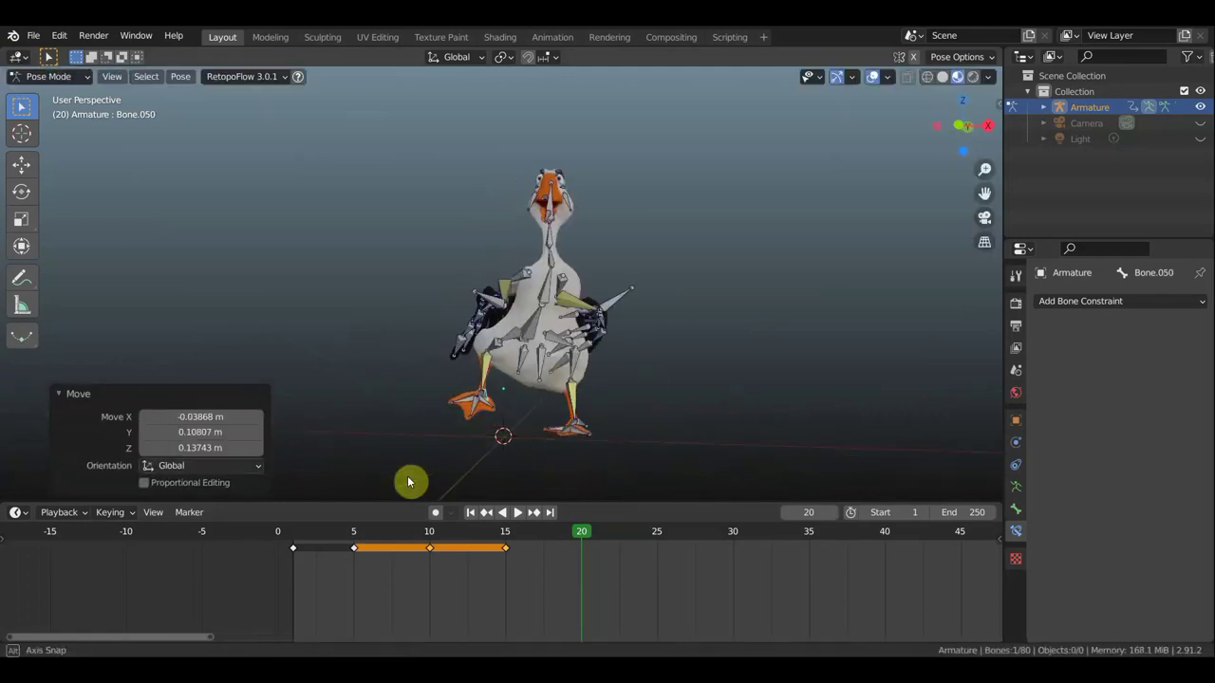
key("r")
left_click(682, 156)
- Key all bones at frame 20, hide the bones and play the animation
key("i")
left_click(709, 259)
left_click(872, 76)
key("space")
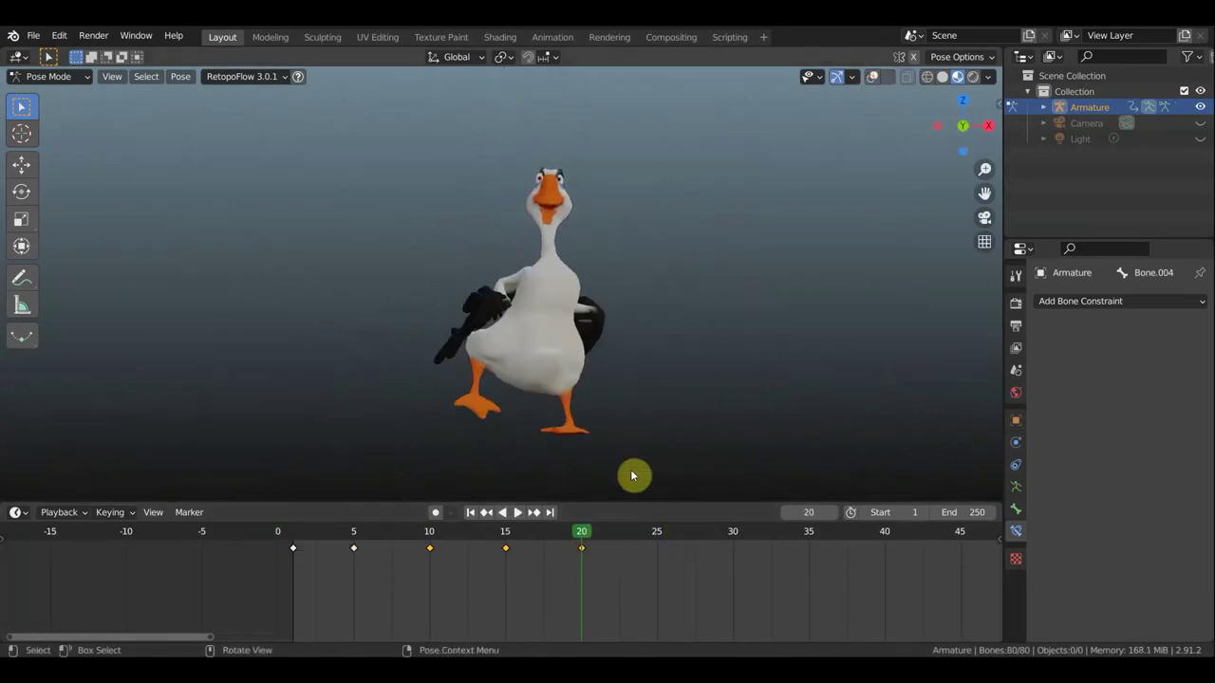
- Start a new pose by rotating foot Bone.014 and moving foot Bone.050
left_click(594, 430)
key("r")
left_click(773, 155)
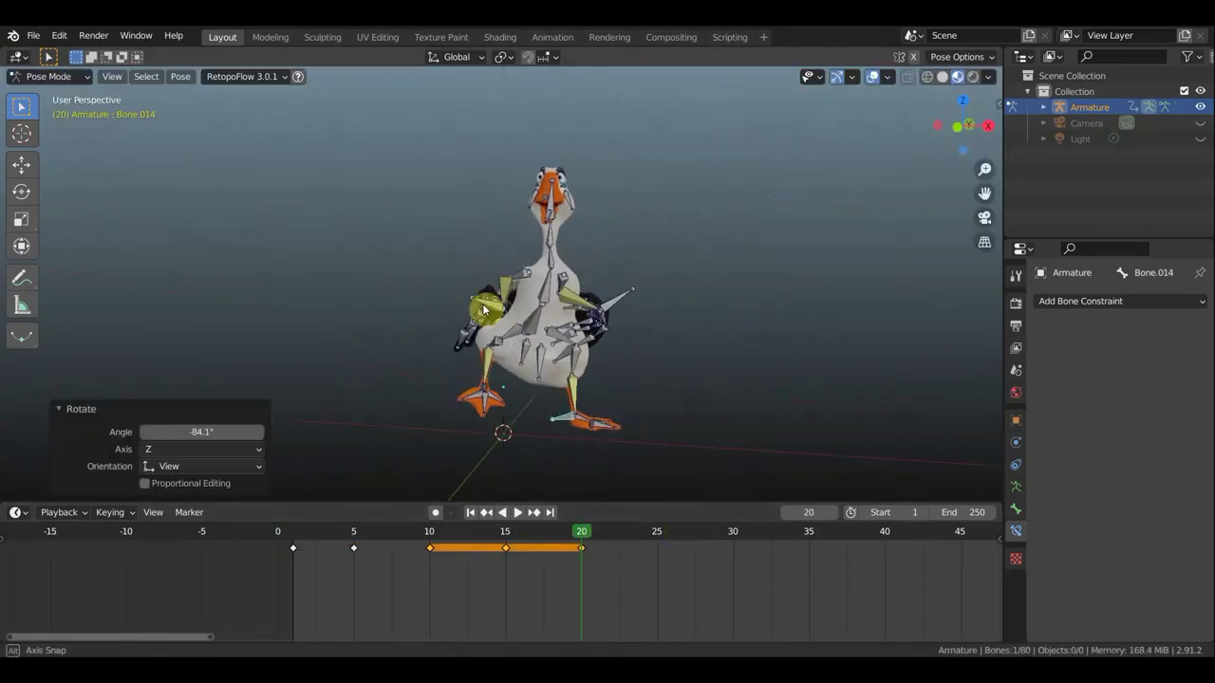
mouse_move(479, 304)
middle_mouse_down()
mouse_move(679, 331)
mouse_move(611, 344)
middle_mouse_up()
left_click(531, 352)
key("g")
left_click(693, 343)
- Rotate the main body bone for the new pose
left_click(556, 320)
key("g")
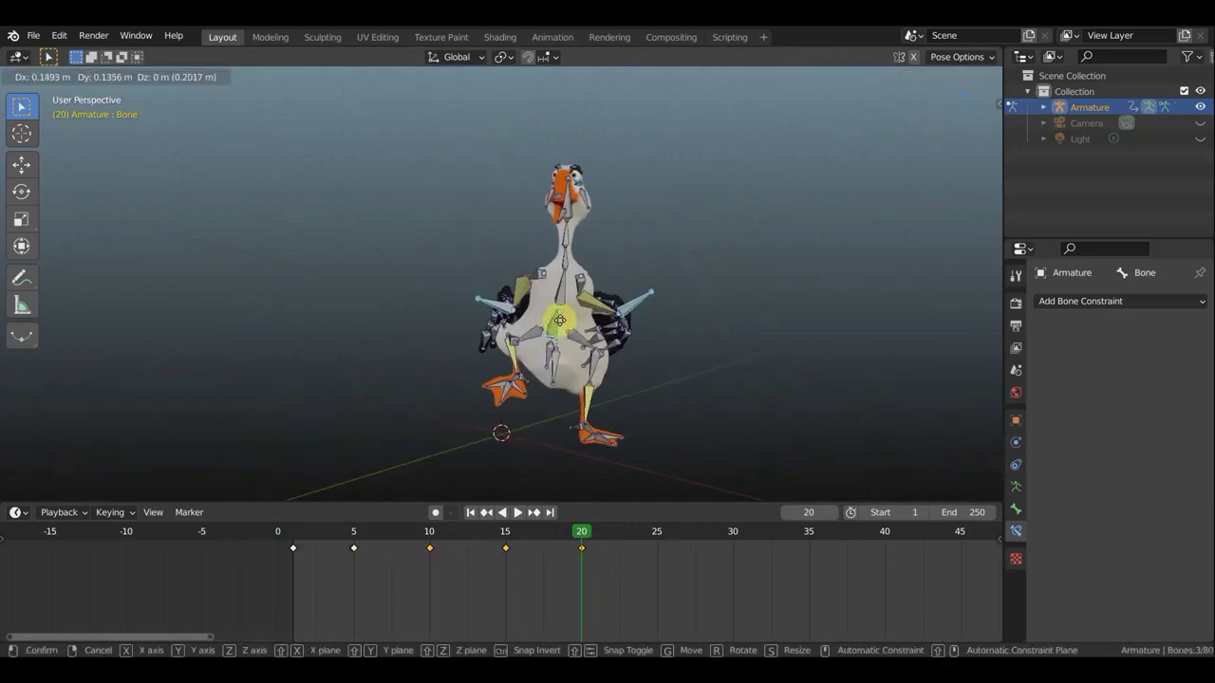
key("r")
left_click(653, 249)
mouse_move(653, 249)
middle_mouse_down()
mouse_move(806, 268)
mouse_move(531, 399)
middle_mouse_up()
- Rotate Bone.005, move the foot bone Bone.050 at frame 30, and keyframe all bones
key("r")
left_click(806, 304)
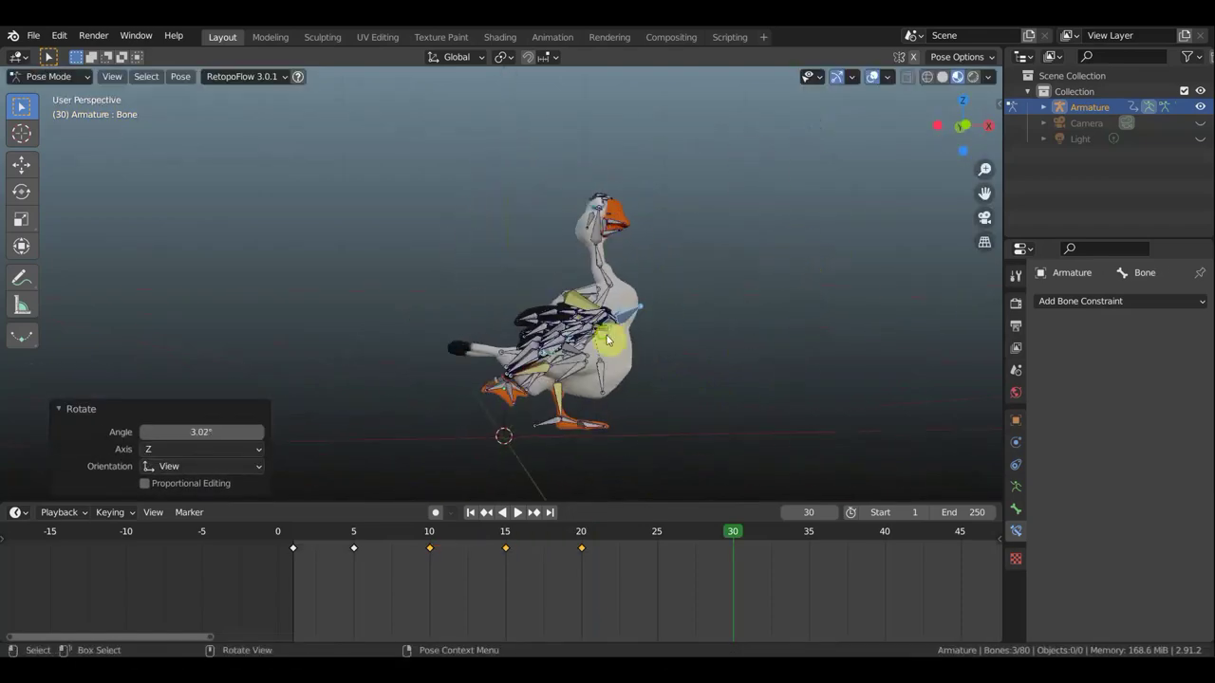
left_click(501, 403)
key("g")
left_click(550, 440)
key("r")
left_click(697, 288)
key("a")
key("i")
- Rotate a bone by -14.4° from the top-down view
scroll(666, 535, "down", 3)
key("KP_1")
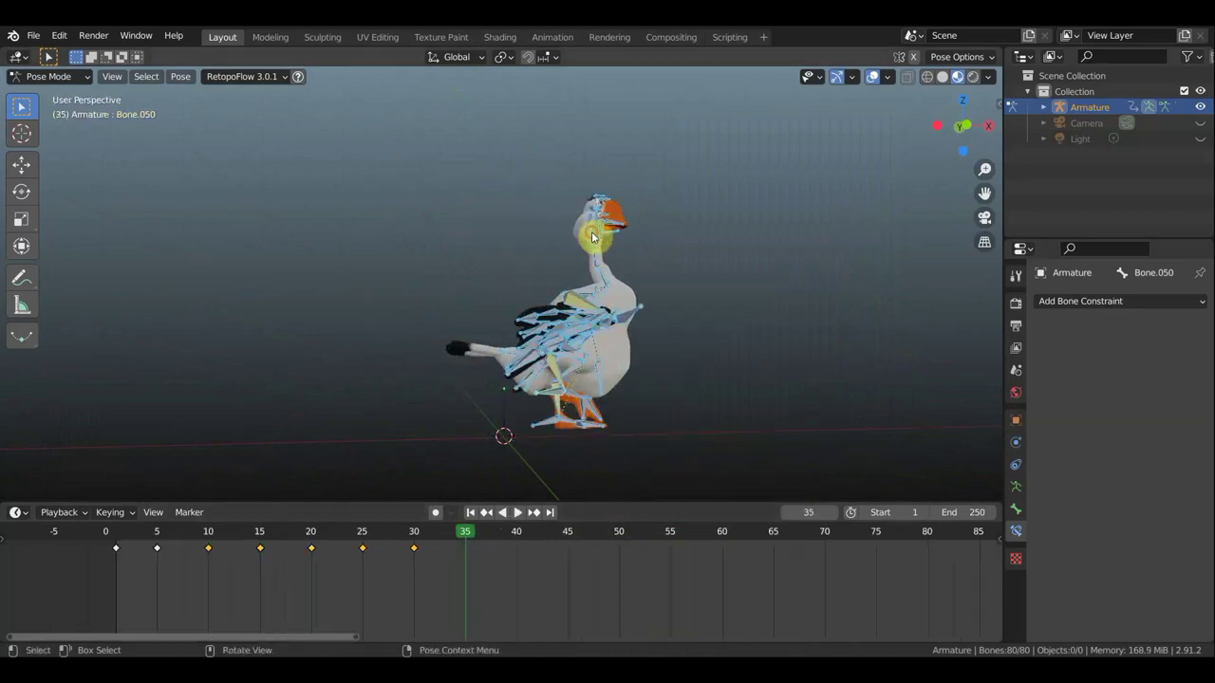
key("KP_7")
key("r")
left_click(713, 396)
middle_click_drag(714, 396, 707, 212)
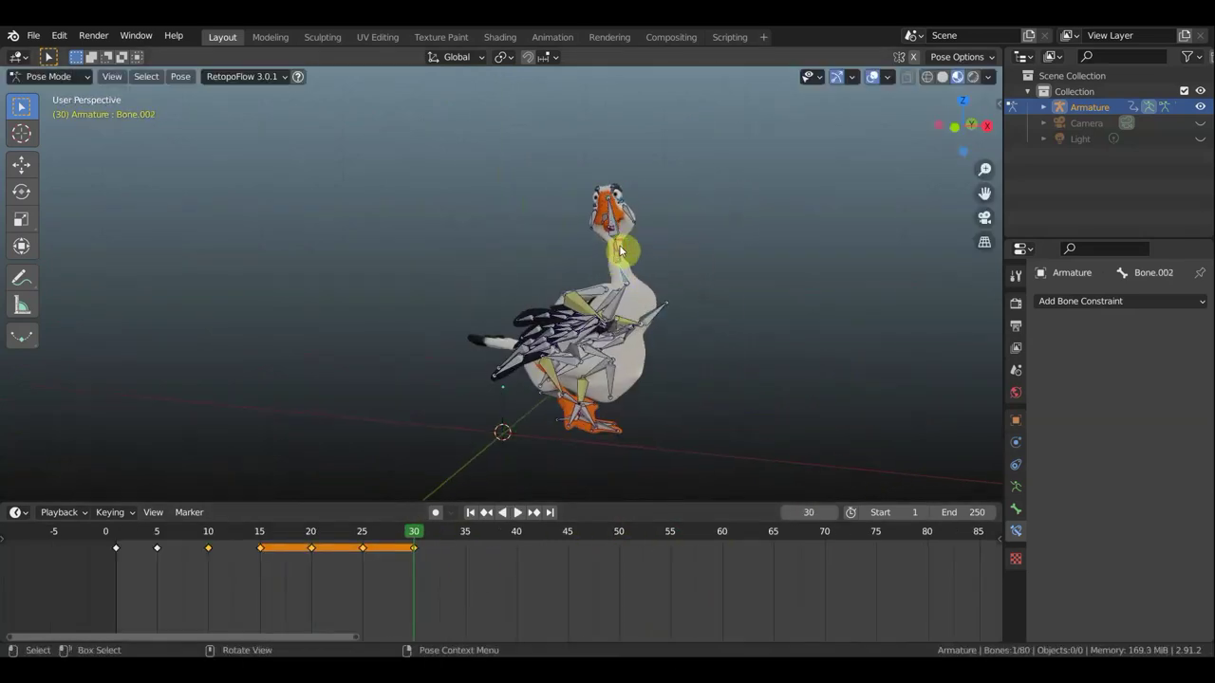
- Rotate the neck bone Bone.002 and Bone.005, then key location, rotation and scale
key("r")
left_click(685, 269)
middle_click_drag(686, 269, 686, 209)
left_click(556, 244)
key("r")
left_click(545, 236)
key("i")
left_click(675, 253)
- Play the animation from an earlier frame to check the motion so far
left_click(302, 531)
key("space")
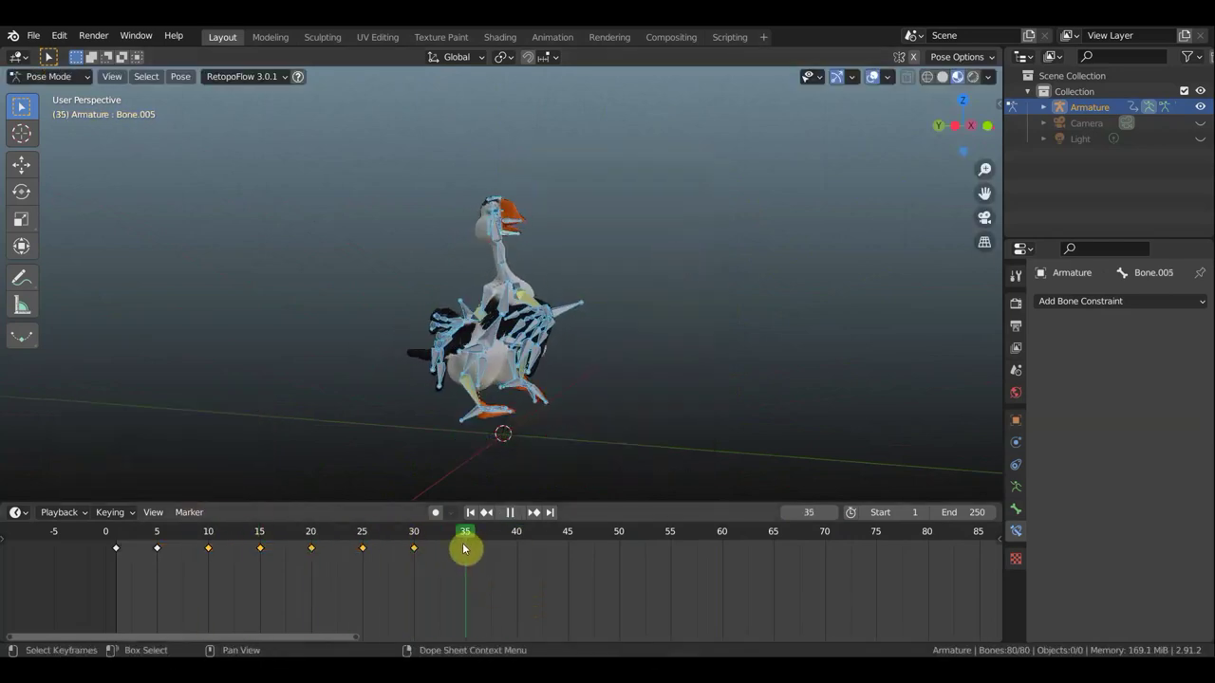
key("space")
- Adjust foot bone Bone.050 and rotate Bone.047 by 16.3°, undoing an extra rotation
middle_click_drag(726, 396, 591, 475)
left_click(608, 418)
key("g")
left_click(643, 447)
key("r")
left_click(640, 435)
key("KP_1")
left_click_drag(655, 437, 625, 393)
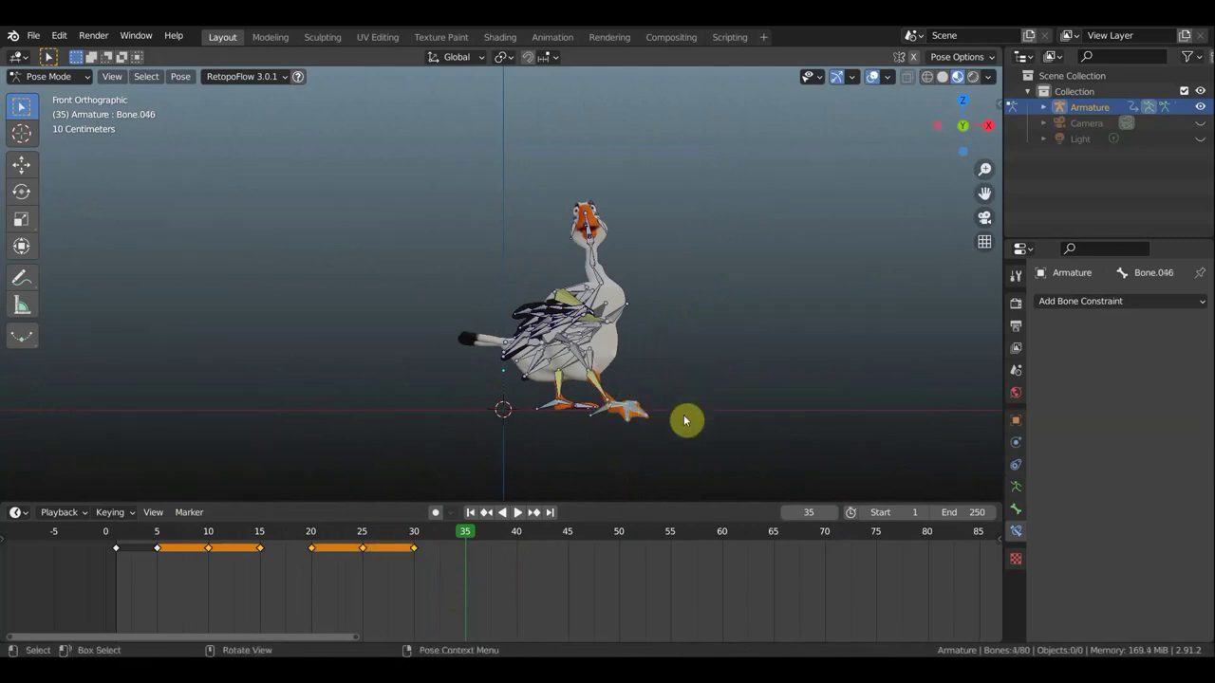
left_click(645, 405)
key("r")
left_click(662, 424)
key("r")
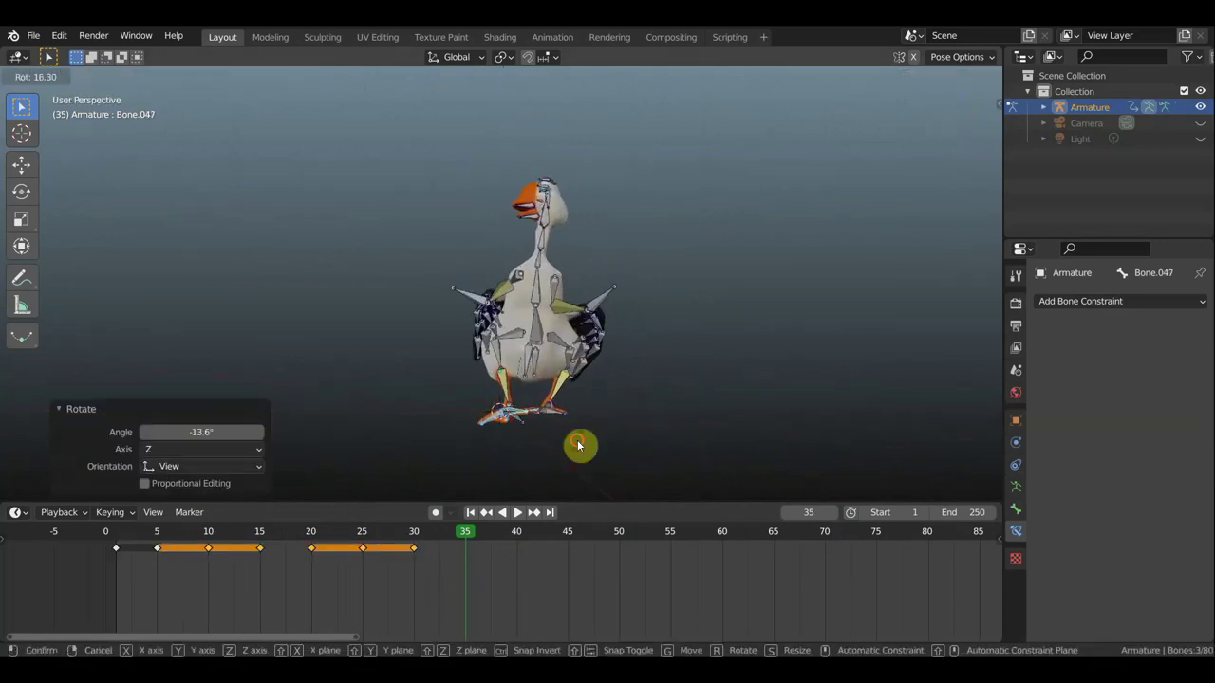
key("ctrl+z")
key("ctrl+z")
key("ctrl+z")
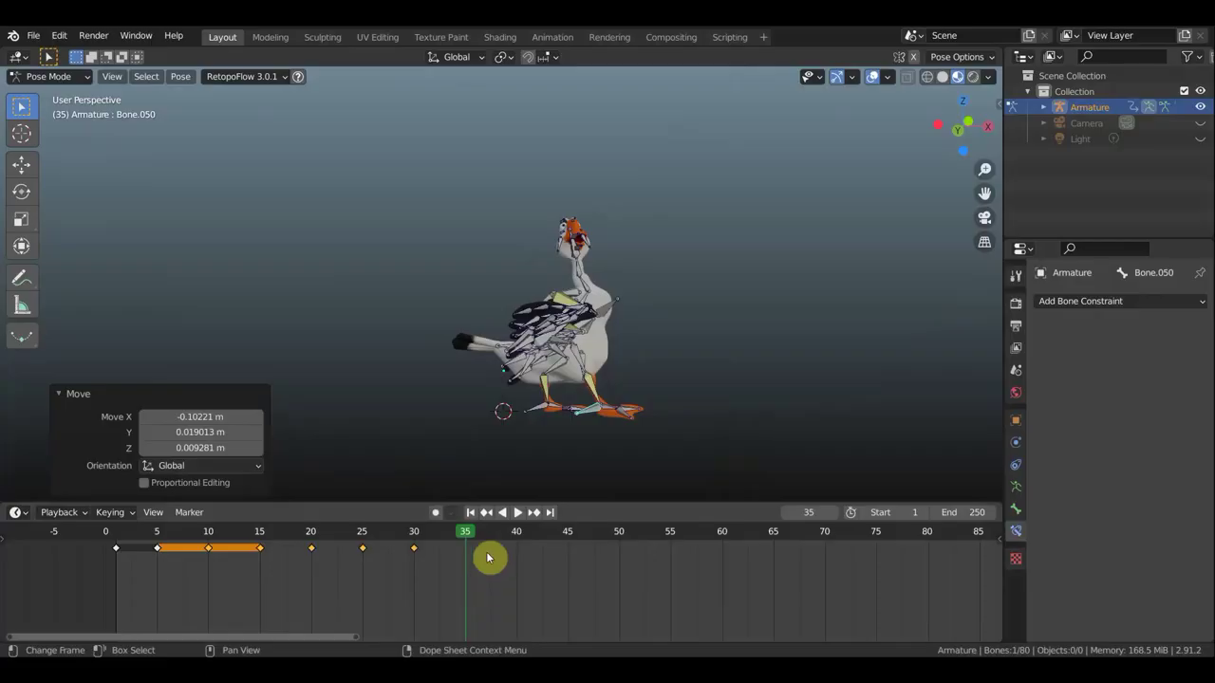
- Reposition the selected bone from a front view, then scrub the timeline to preview
middle_click_drag(493, 446, 532, 334)
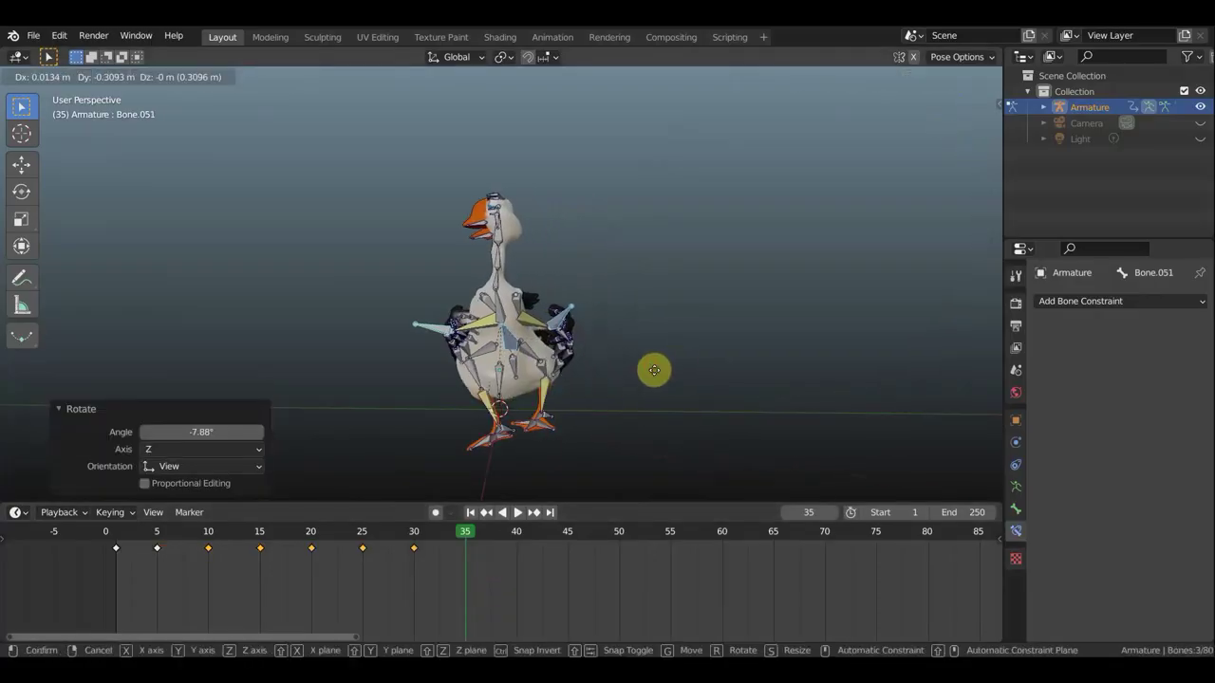
middle_click_drag(651, 369, 863, 393)
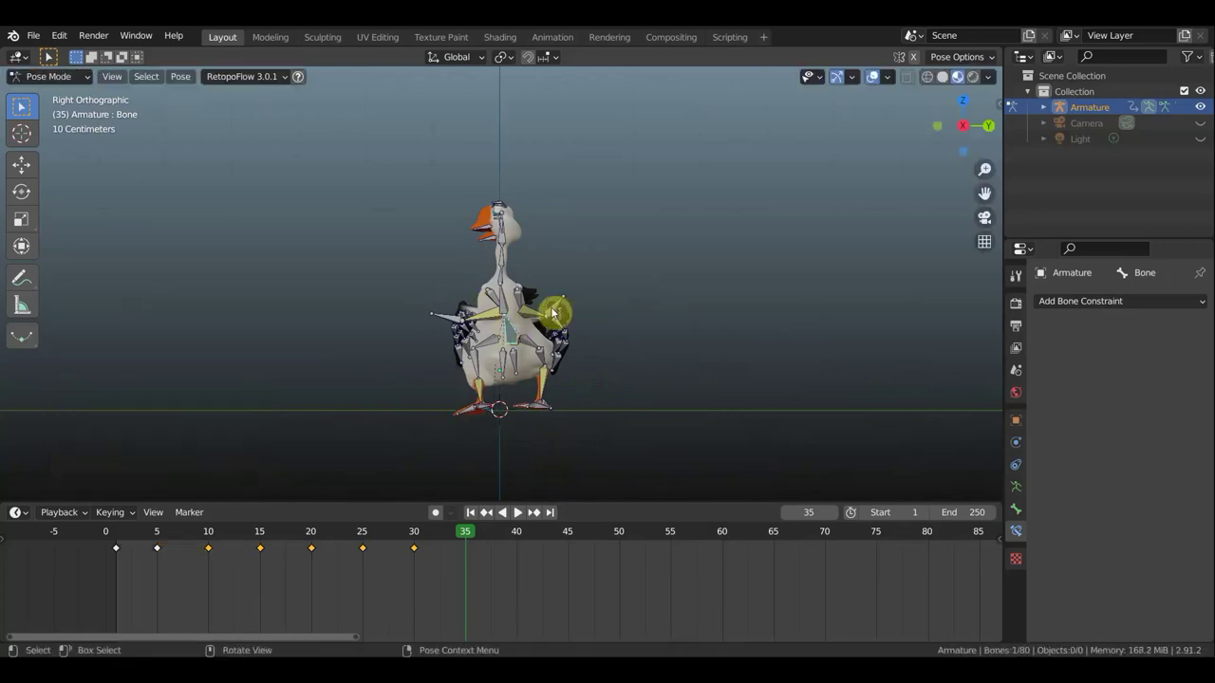
middle_click_drag(623, 412, 721, 320)
key("g")
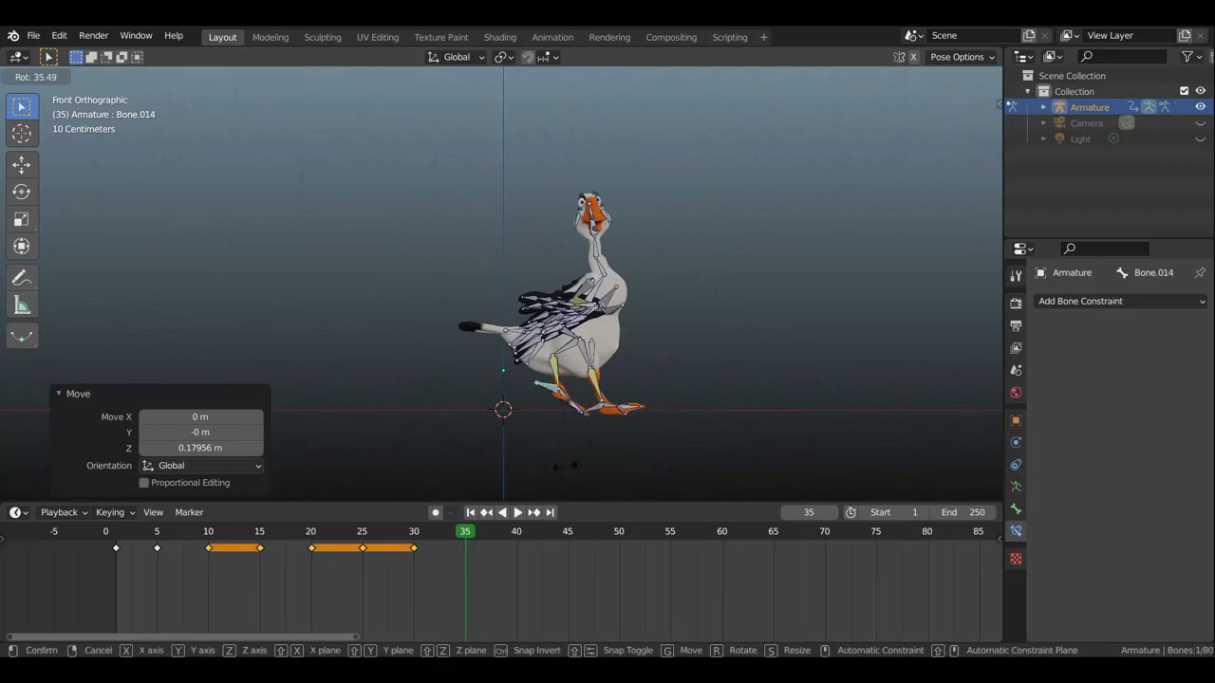
key("g")
left_click(759, 389)
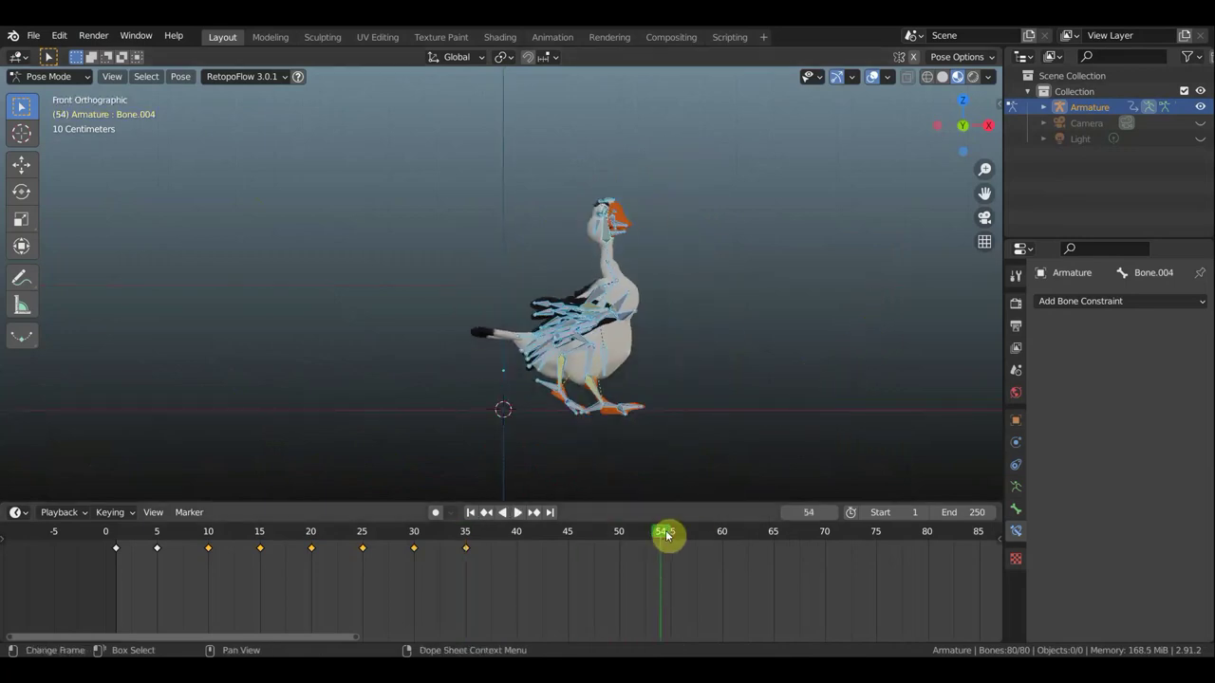
mouse_move(667, 534)
left_mouse_down()
mouse_move(314, 553)
mouse_move(428, 575)
left_mouse_up()
left_click(872, 76)
- Rotate several bones and lift the first wing at frame 40
key("r")
left_click(749, 339)
middle_click_drag(749, 340, 776, 263)
key("r")
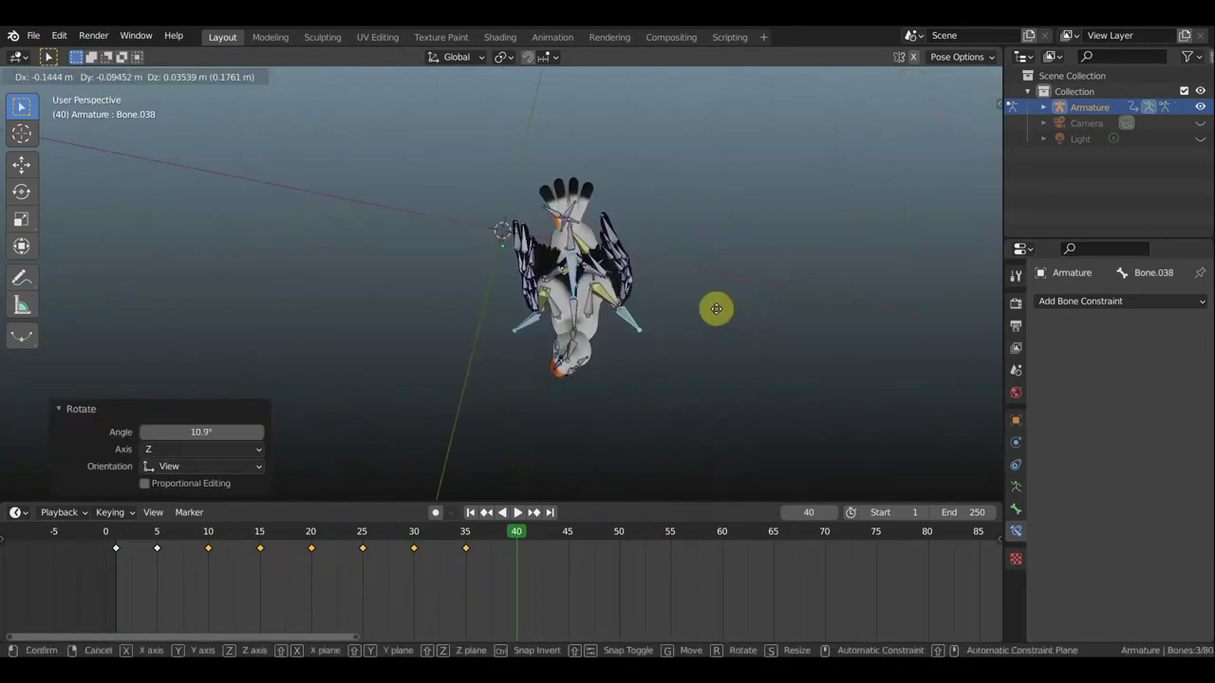
left_click(665, 303)
middle_click_drag(664, 303, 590, 270)
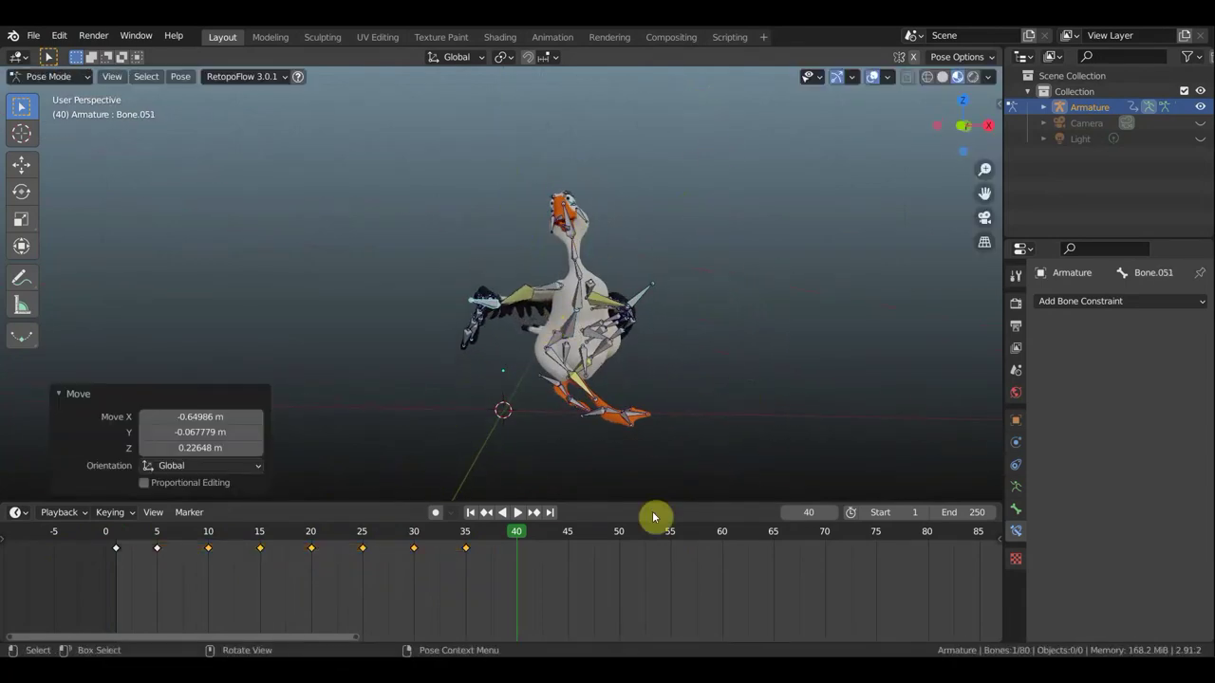
left_click(757, 217)
mouse_move(756, 217)
middle_mouse_down()
mouse_move(442, 339)
mouse_move(621, 382)
middle_mouse_up()
scroll(443, 339, "up", 3)
left_click(621, 383)
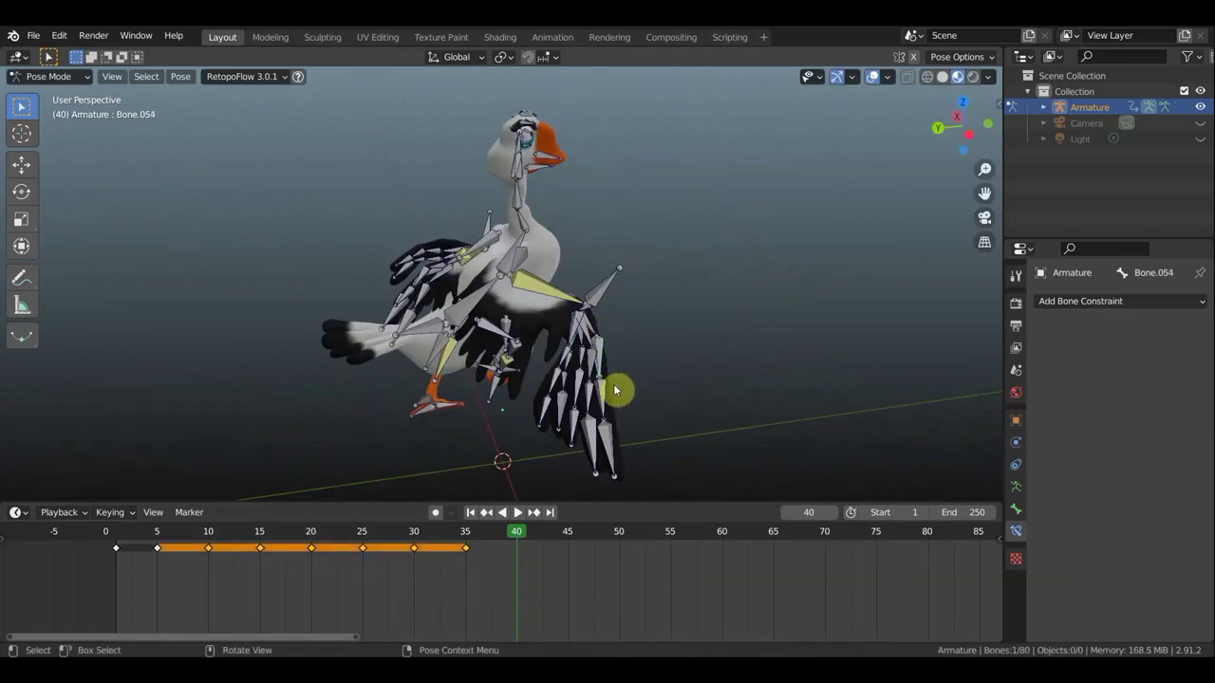
left_click(724, 417)
mouse_move(724, 417)
middle_mouse_down()
mouse_move(367, 306)
mouse_move(653, 274)
mouse_move(492, 313)
middle_mouse_up()
- Raise the other wing by moving and rotating its bones from the front
key("g")
left_click(610, 347)
key("r")
key("g")
left_click(691, 300)
left_click(491, 313)
left_click(687, 203)
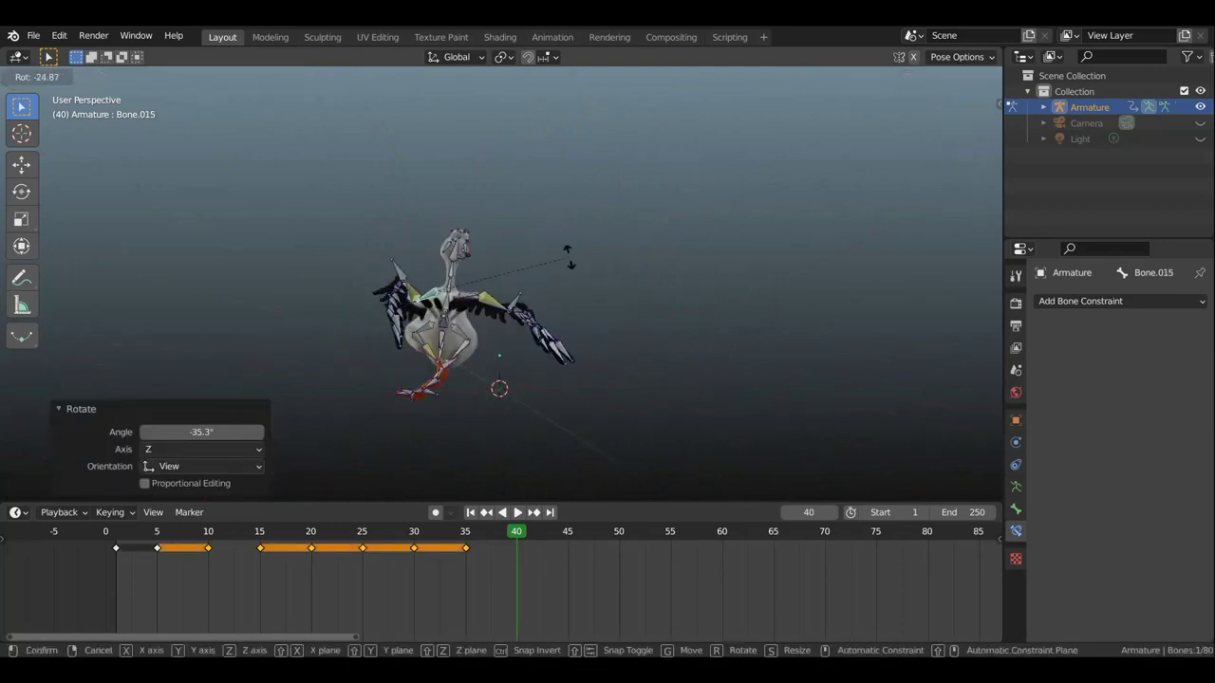
middle_click_drag(687, 203, 481, 242)
left_click(786, 306)
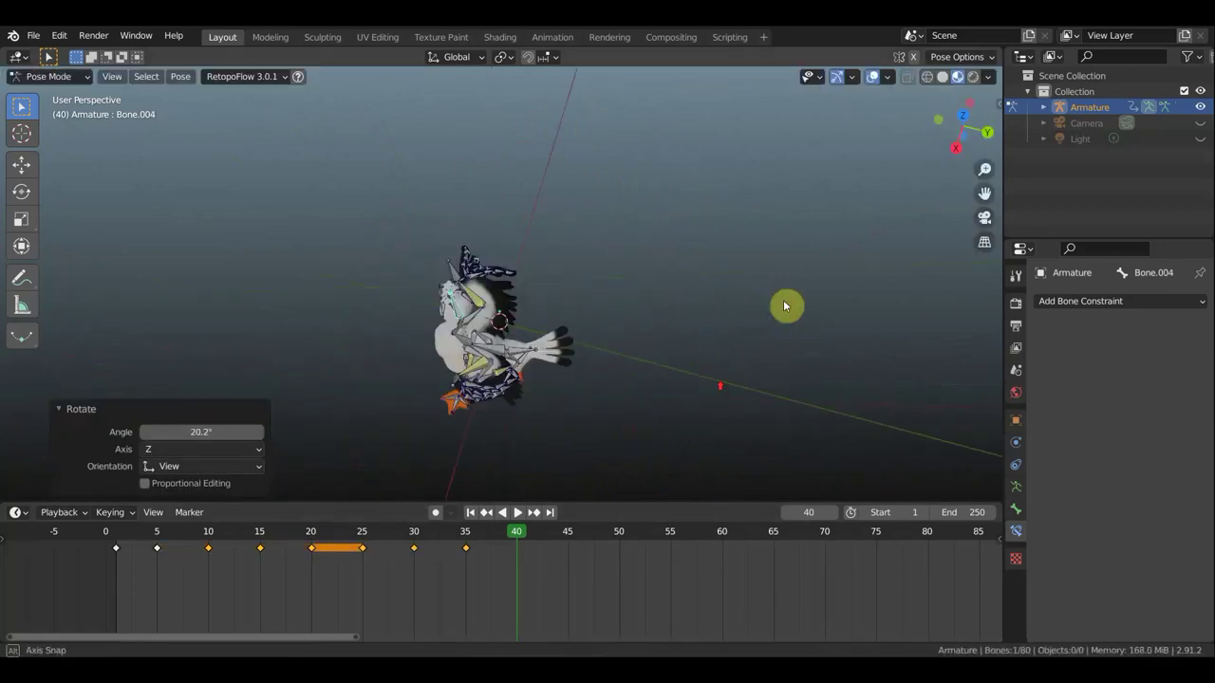
middle_click_drag(787, 307, 574, 249)
left_click(574, 249)
- Keyframe the full wings-raised pose at frame 40 and advance to frame 45
left_click(782, 205)
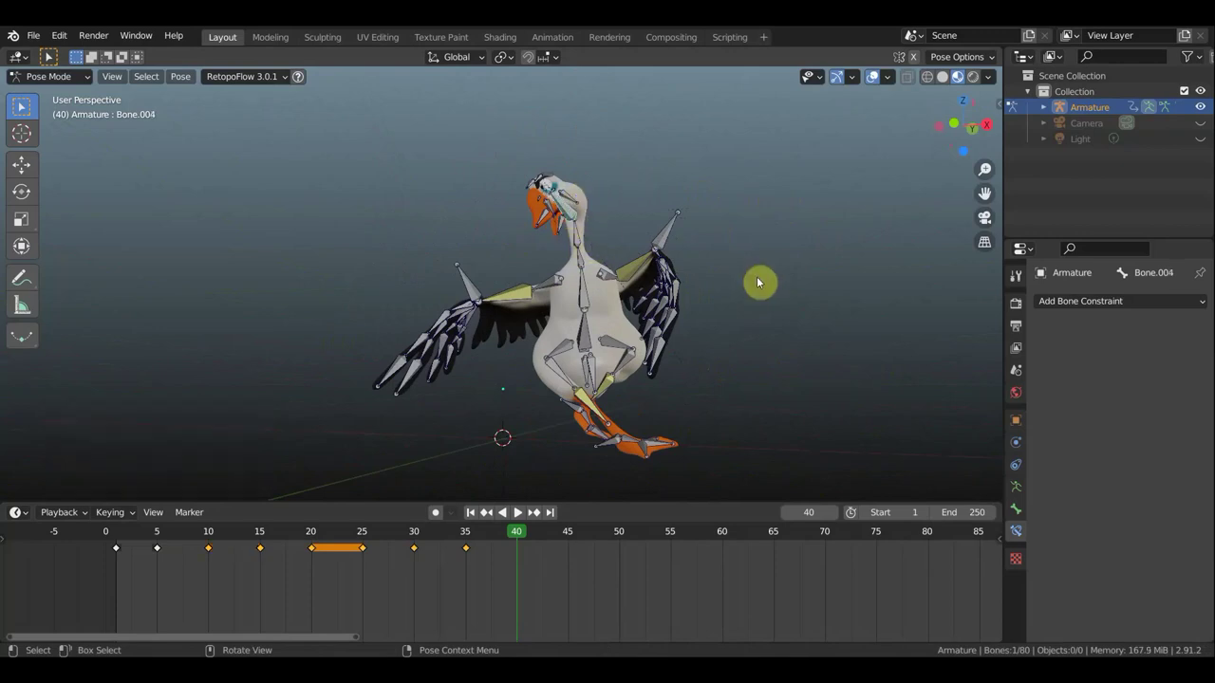
key("a")
key("i")
left_click(748, 341)
key("space")
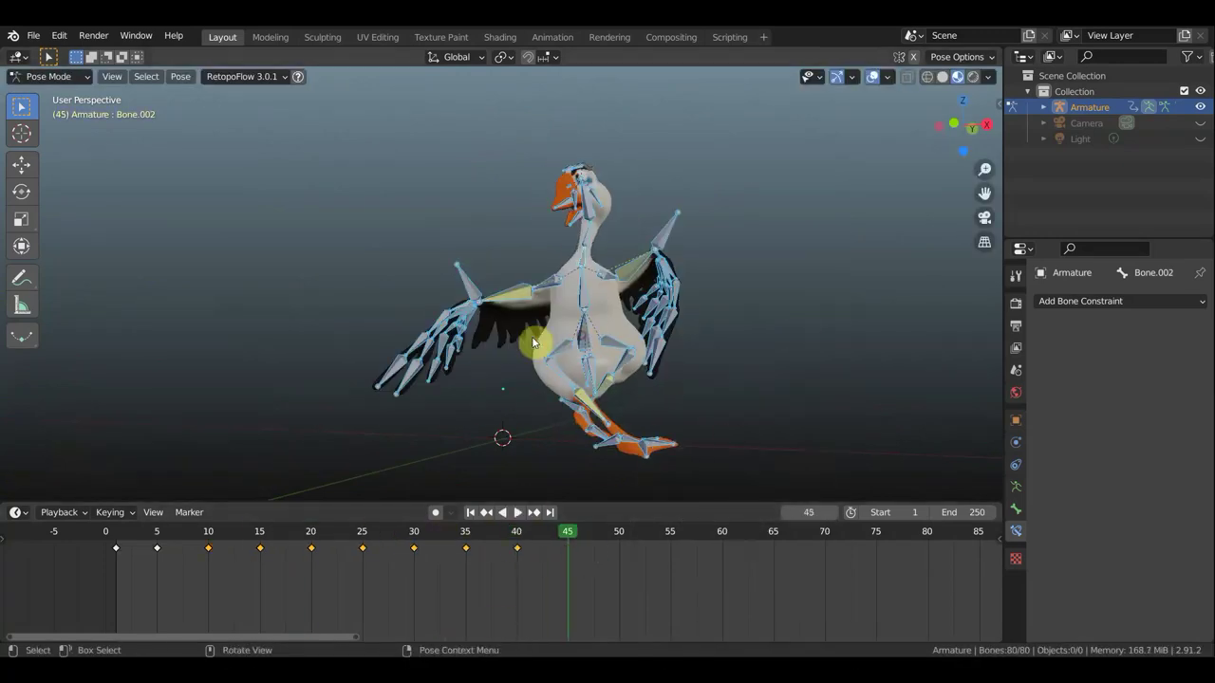
- Rotate and move the selected bone at frame 45, undoing the last change
key("r")
left_click(767, 181)
key("g")
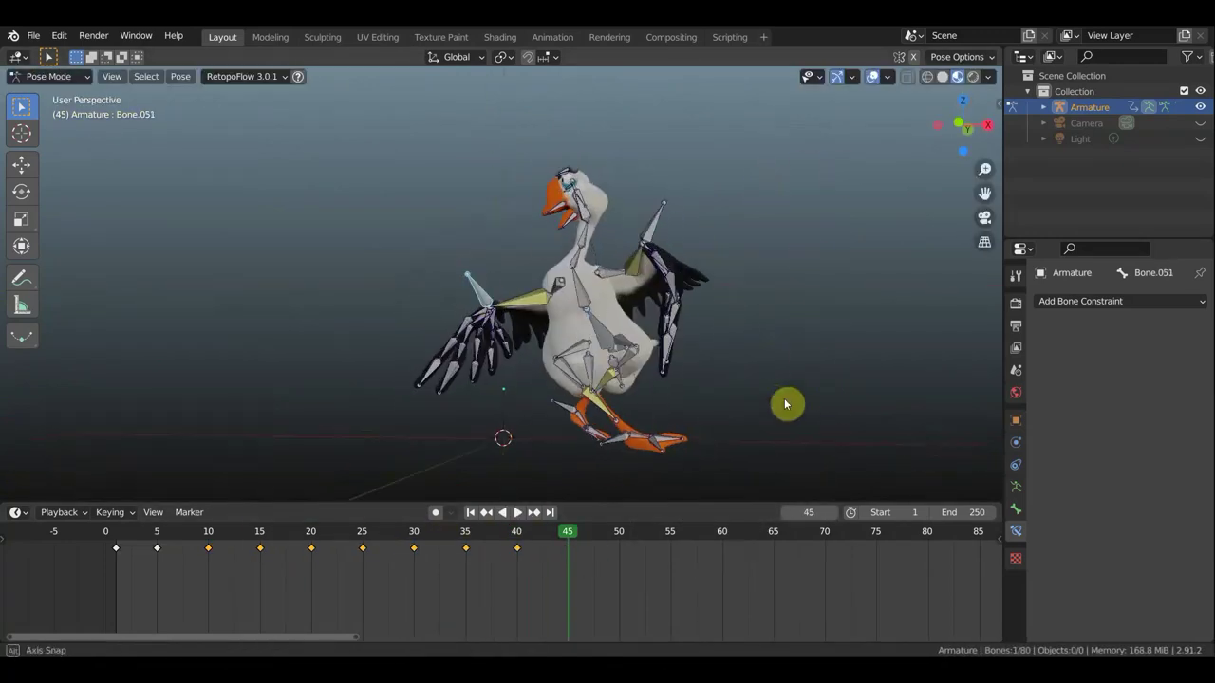
left_click(759, 446)
key("r")
left_click(743, 466)
key("ctrl+z")
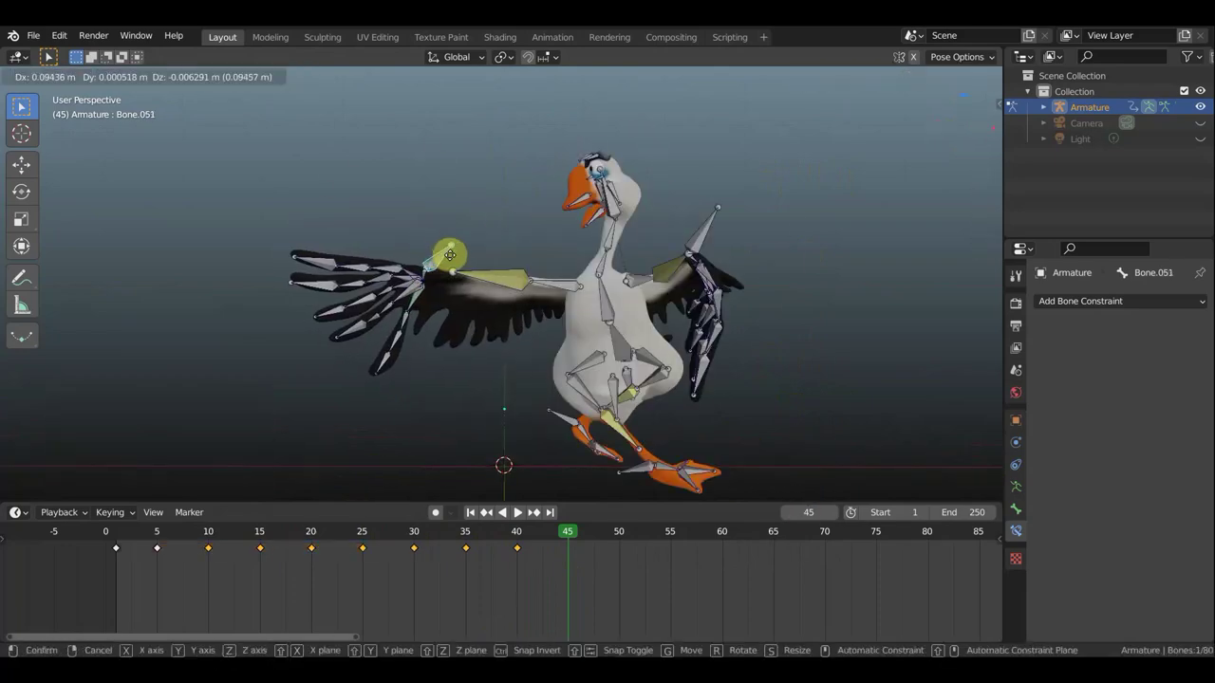
- Bend the wing tip and finger bones to spread the wing
left_click(414, 296)
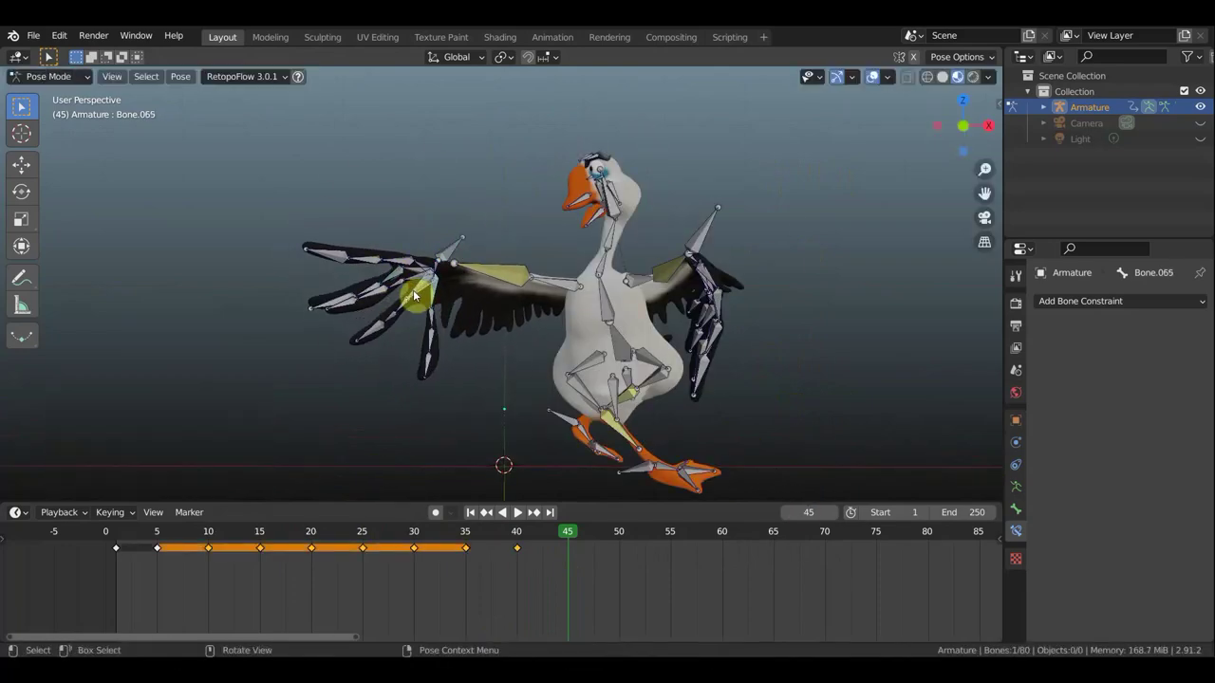
left_click(428, 285)
key("r")
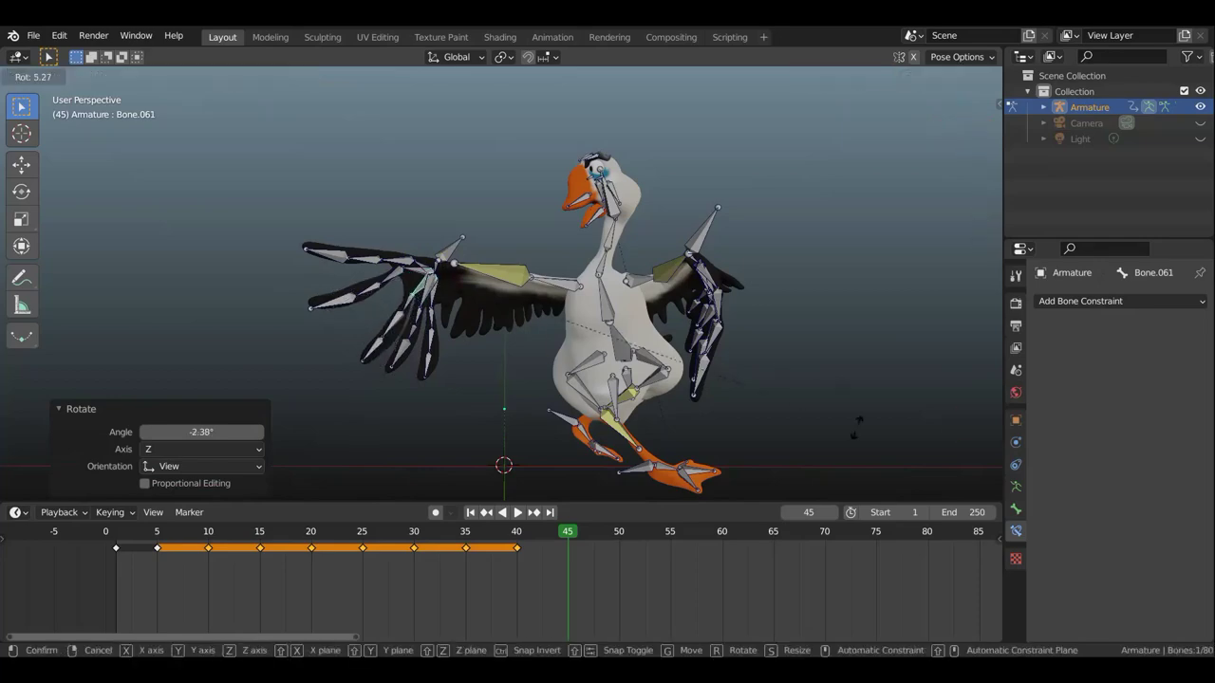
left_click(395, 275)
key("r")
left_click(510, 279)
mouse_move(509, 279)
middle_mouse_down()
mouse_move(716, 322)
mouse_move(516, 312)
middle_mouse_up()
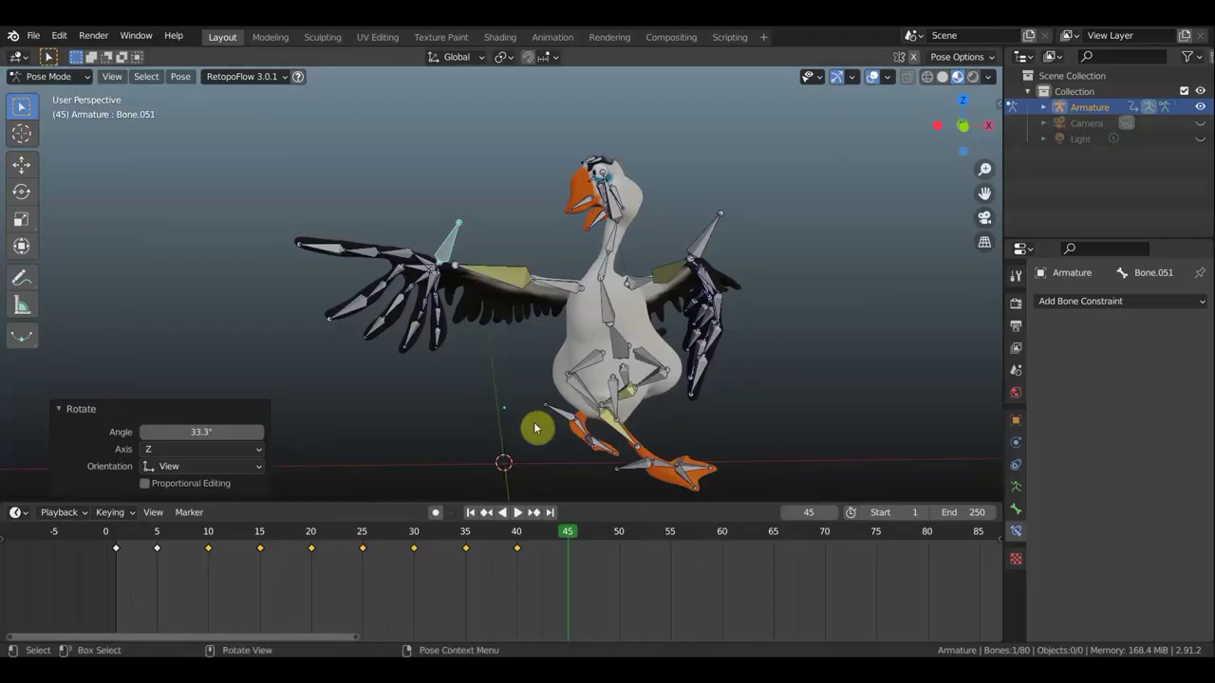
left_click(662, 415)
middle_click_drag(663, 414, 781, 385)
- Kick a leg by rotating and moving the leg and foot bones, then key the pose at frame 45
key("r")
left_click(711, 355)
key("r")
left_click(755, 234)
middle_click_drag(756, 234, 712, 434)
key("g")
left_click(496, 471)
middle_click_drag(496, 472, 759, 417)
key("r")
left_click(778, 431)
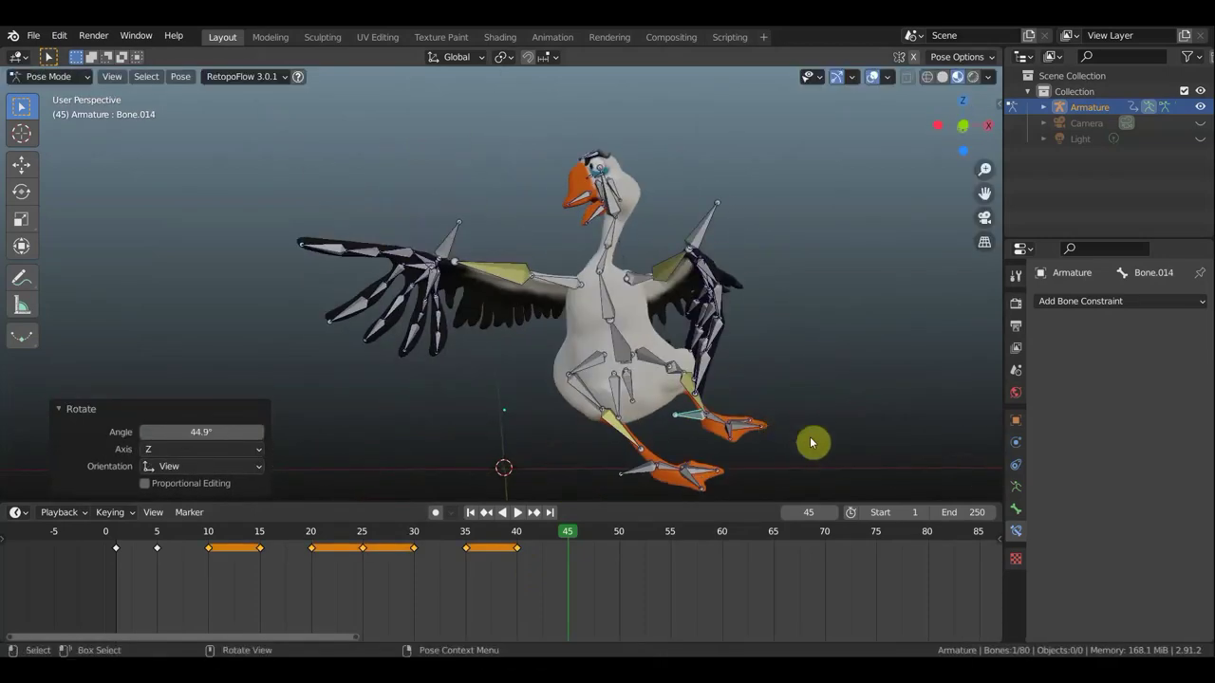
left_click(860, 428)
key("a")
key("i")
- Tilt the goose's upper body and rotate and shift the selected bones
key("r")
left_click(601, 361)
key("r")
left_click(678, 234)
key("r")
left_click(788, 177)
key("g")
left_click(727, 285)
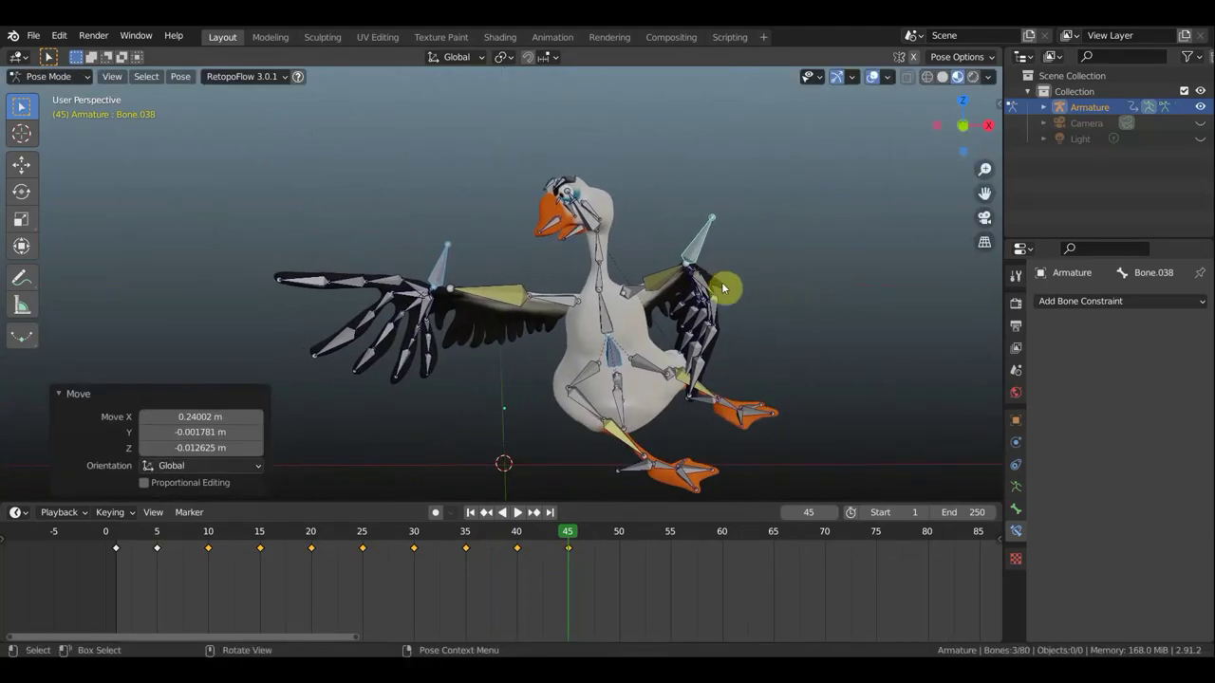
- Rotate and reposition the foot bone, then move a wing bone at frame 50
left_click(694, 460)
key("r")
left_click(755, 214)
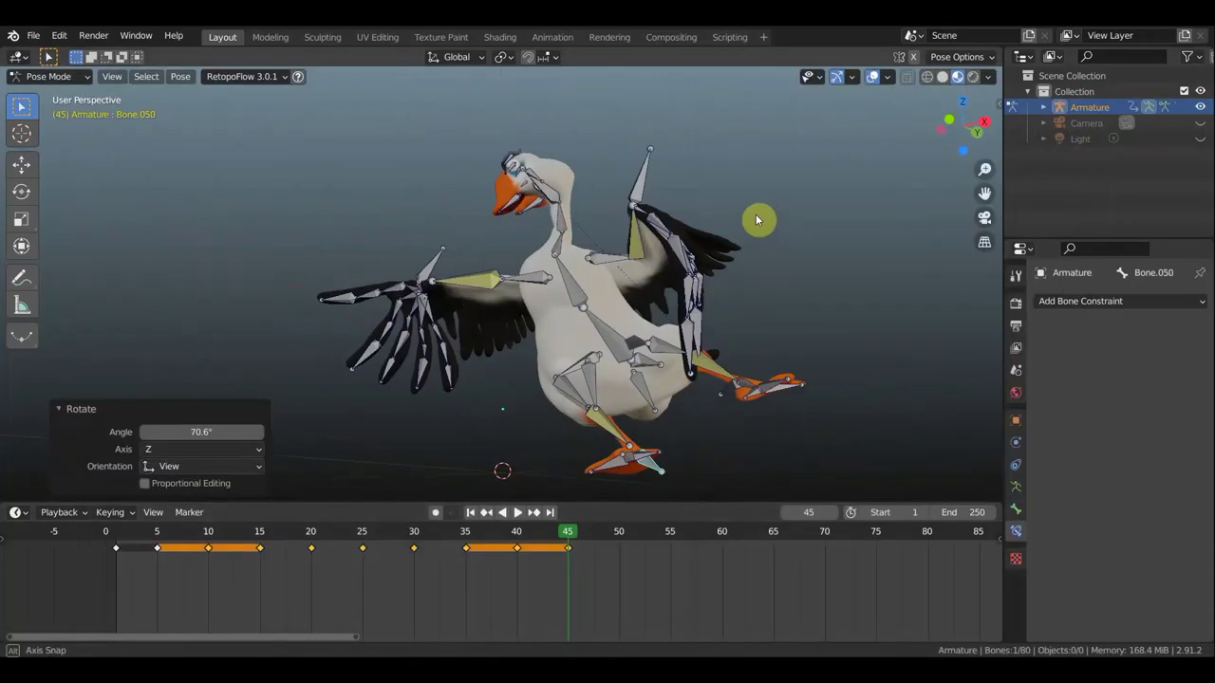
key("r")
left_click(549, 367)
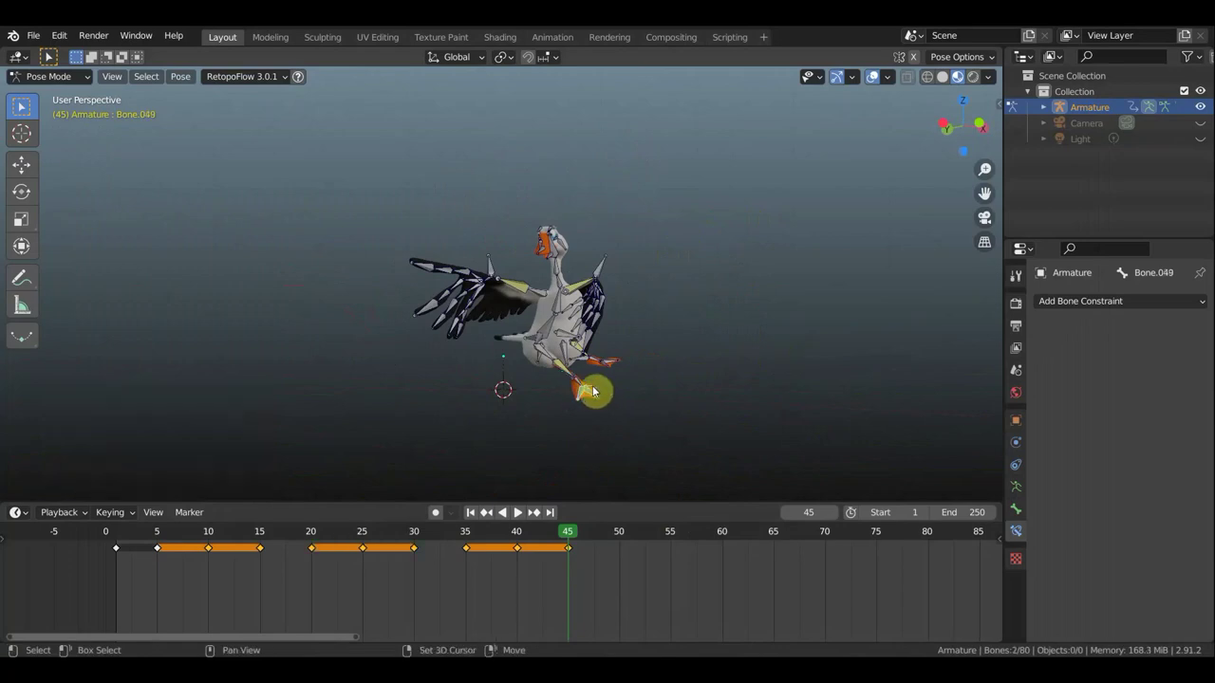
left_click(616, 407)
key("Up")
key("g")
left_click(573, 199)
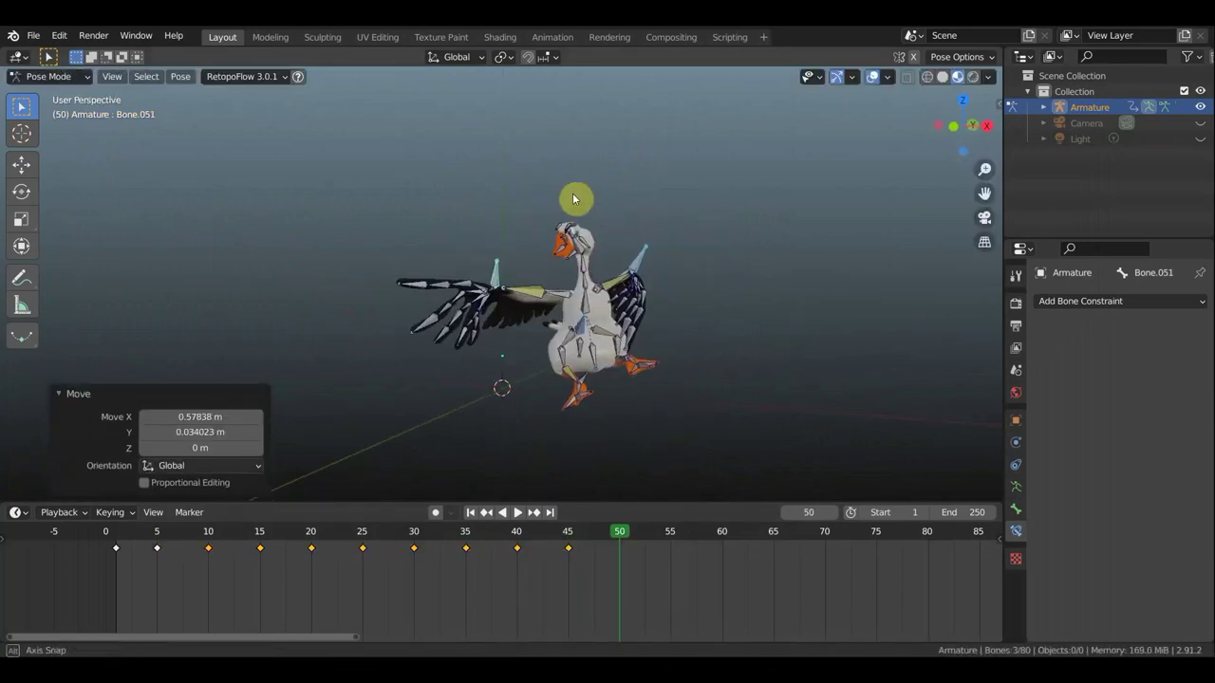
- Select a body bone and check the goose from the top view before orbiting back
left_click(454, 285)
key("KP_7")
left_click(625, 208)
middle_click_drag(625, 285, 625, 209)
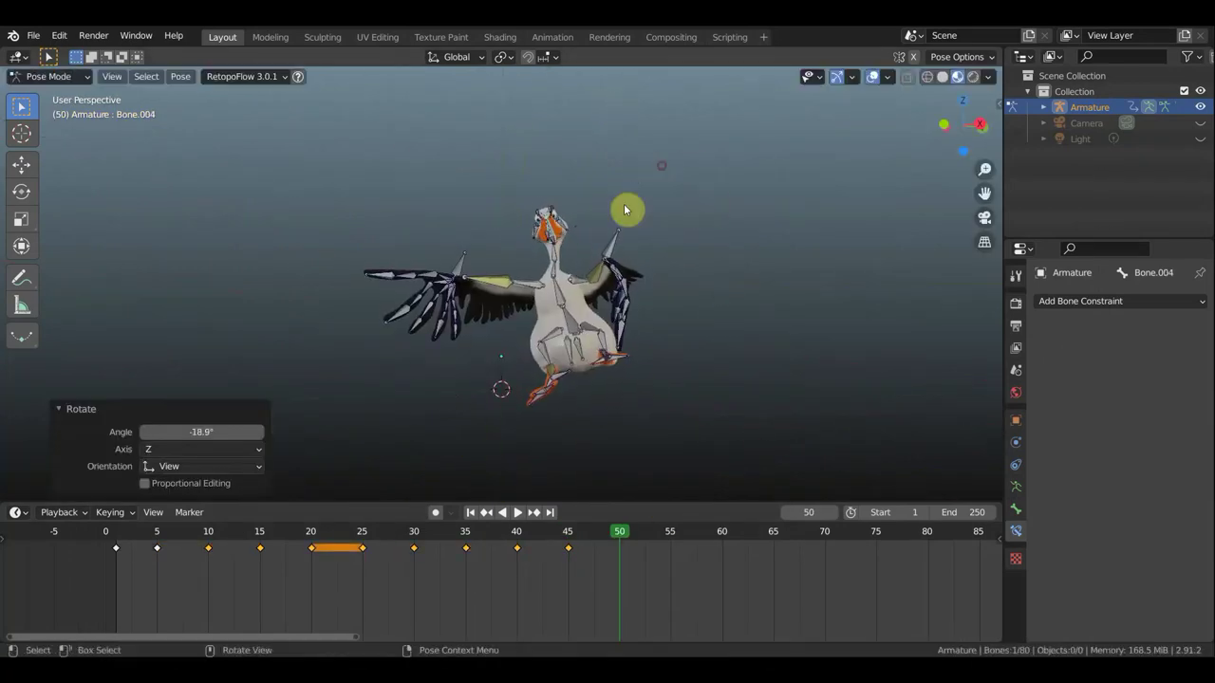
left_click(618, 249)
- Shift the selected keys 35 frames later to frame 50 and preview around it
left_click(516, 371)
left_click_drag(352, 531, 250, 531)
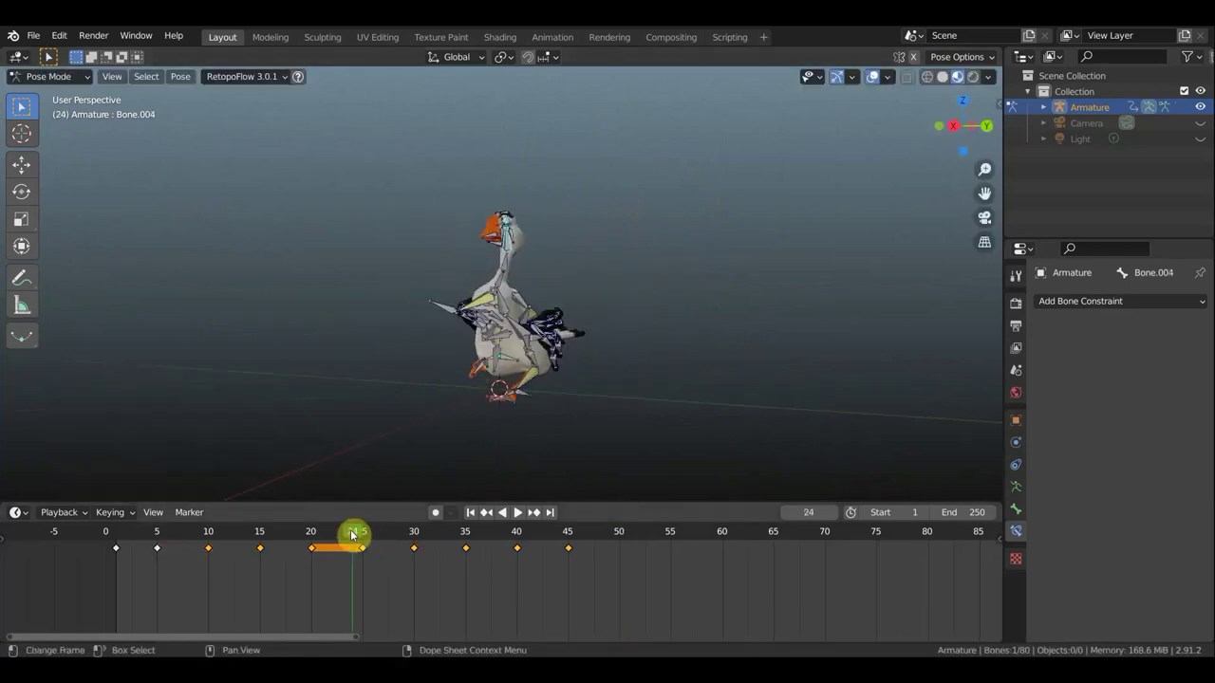
left_click(651, 566)
left_click(649, 550)
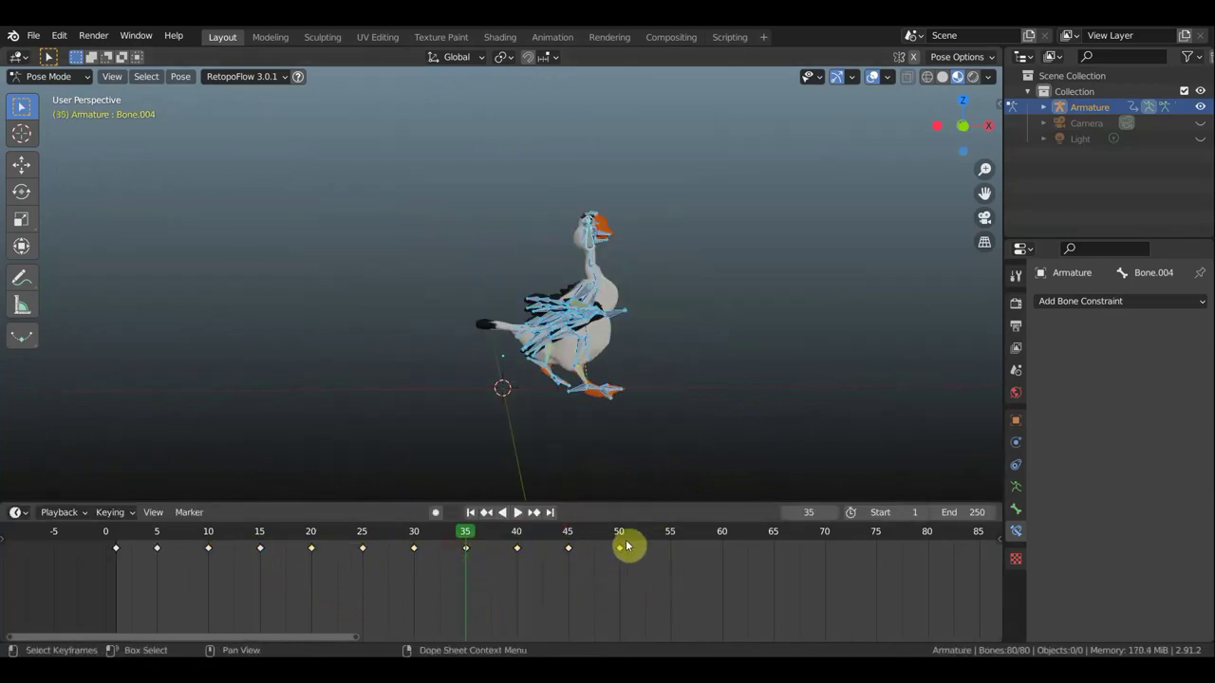
- Rotate the wing feather bones, checking the goose from the front and around
left_click(297, 359)
key("ctrl+z")
key("KP_1")
key("ctrl+shift+z")
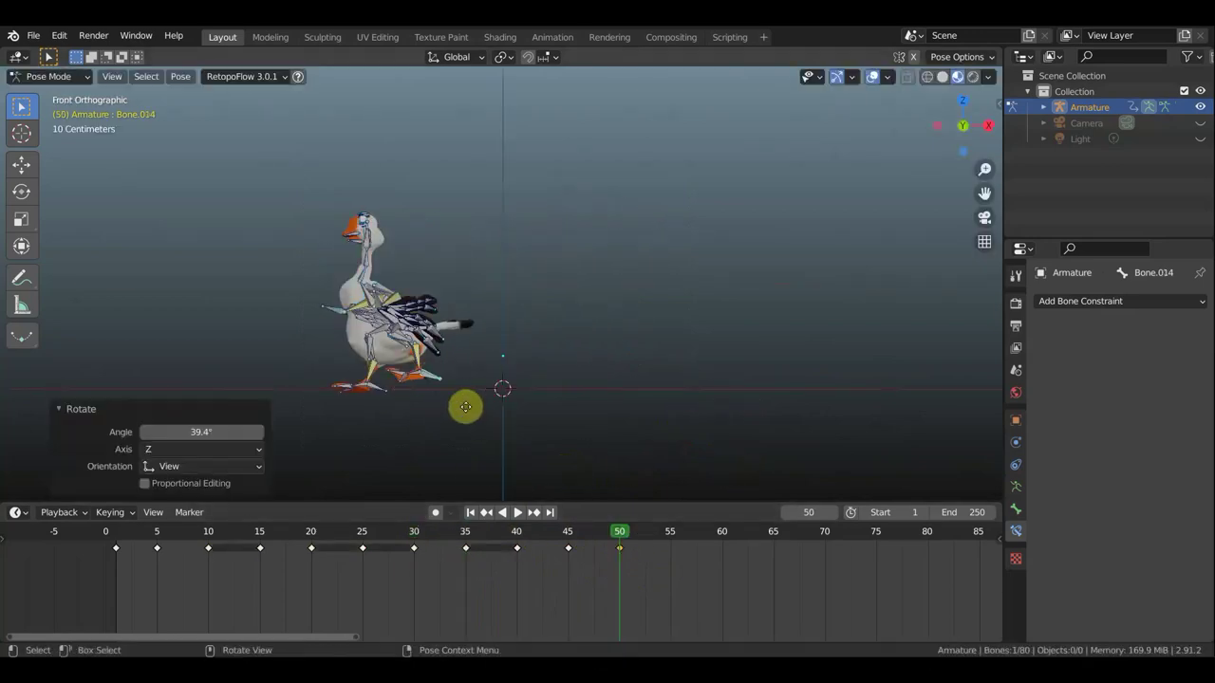
left_click(450, 412)
middle_click_drag(388, 396, 608, 418)
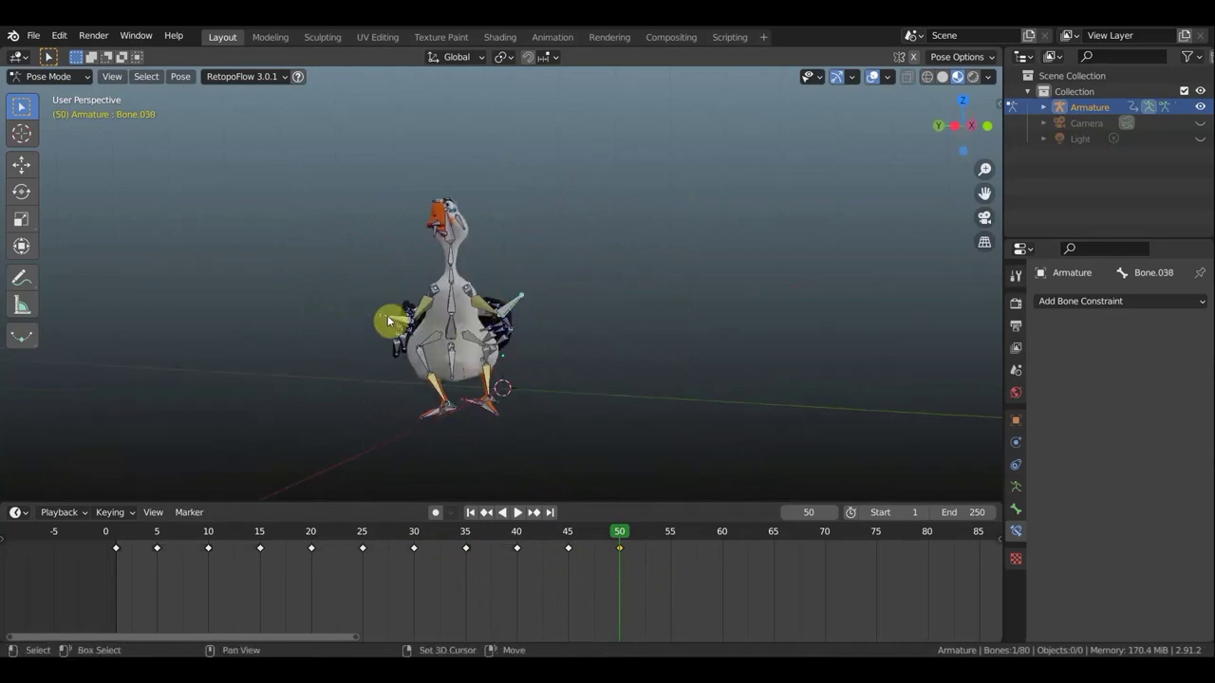
key("ctrl+shift+z")
middle_click_drag(574, 360, 584, 220)
key("ctrl+shift+z")
middle_click_drag(477, 193, 731, 162)
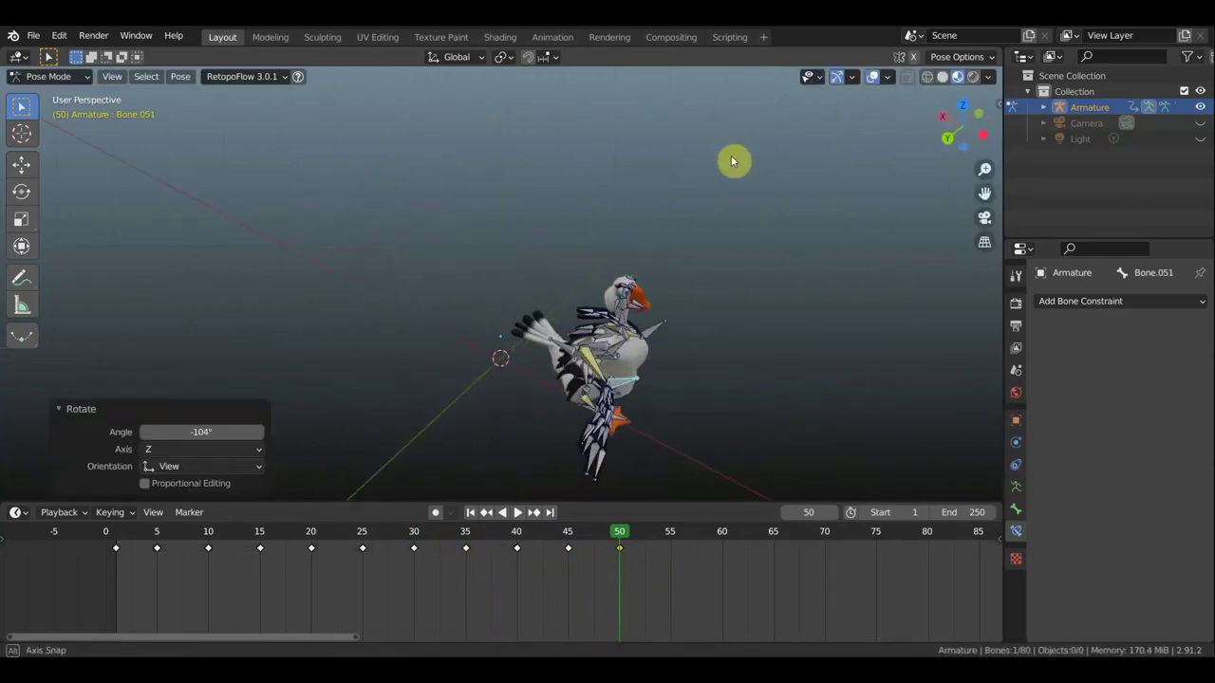
left_click(496, 245)
- Rotate the selected wing bone further in several passes
key("r")
mouse_move(495, 245)
middle_mouse_down()
mouse_move(598, 256)
mouse_move(433, 355)
mouse_move(615, 326)
middle_mouse_up()
key("ctrl+z")
key("r")
left_click(598, 240)
key("r")
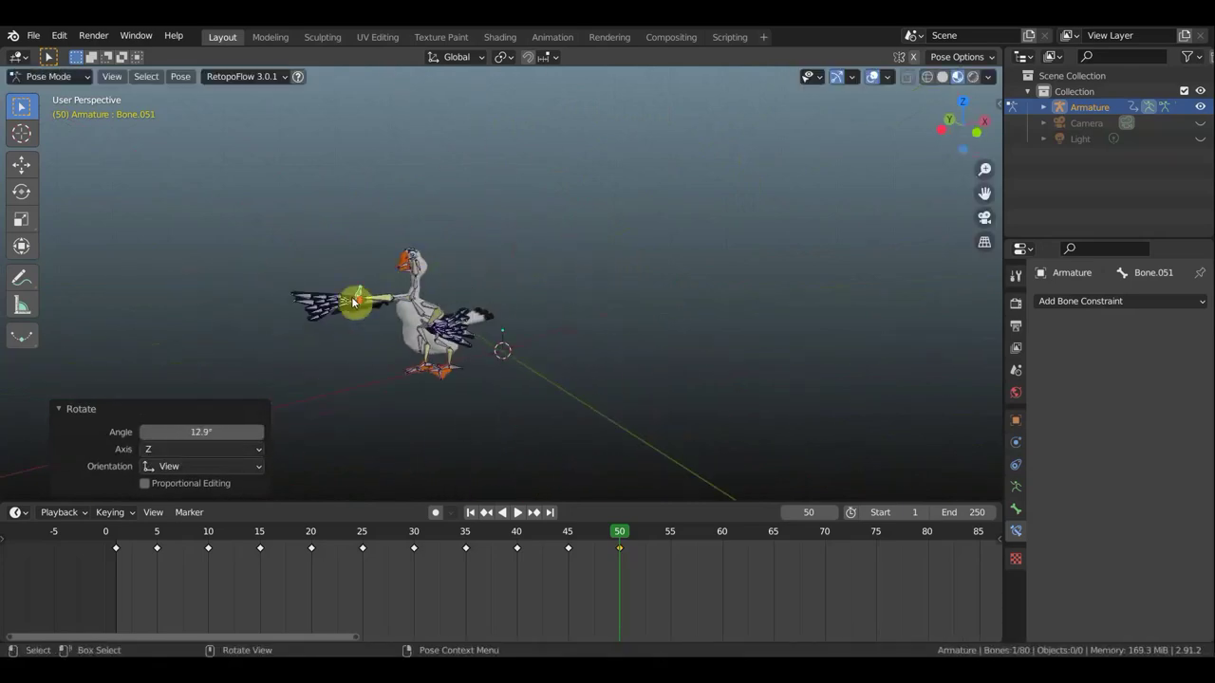
middle_click_drag(353, 302, 437, 347)
- Bend the wing finger bones and move the wing bone to sweep the wing back
left_click(395, 306)
scroll(332, 326, "up", 2)
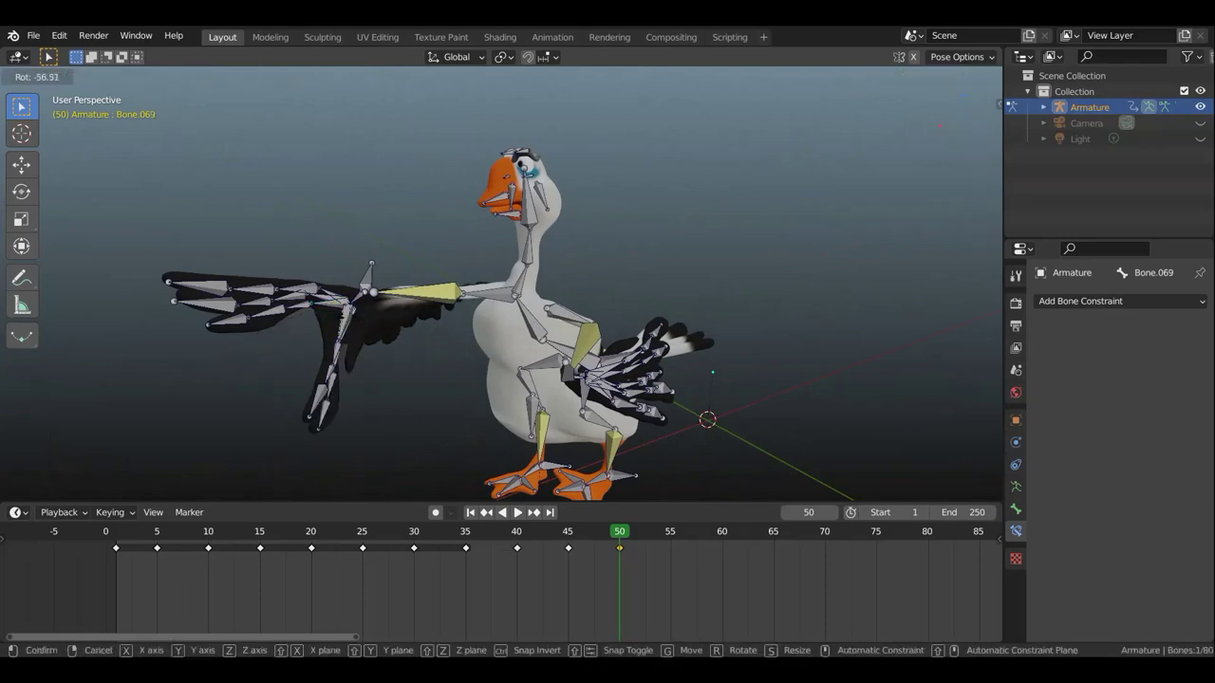
left_click(331, 302)
key("r")
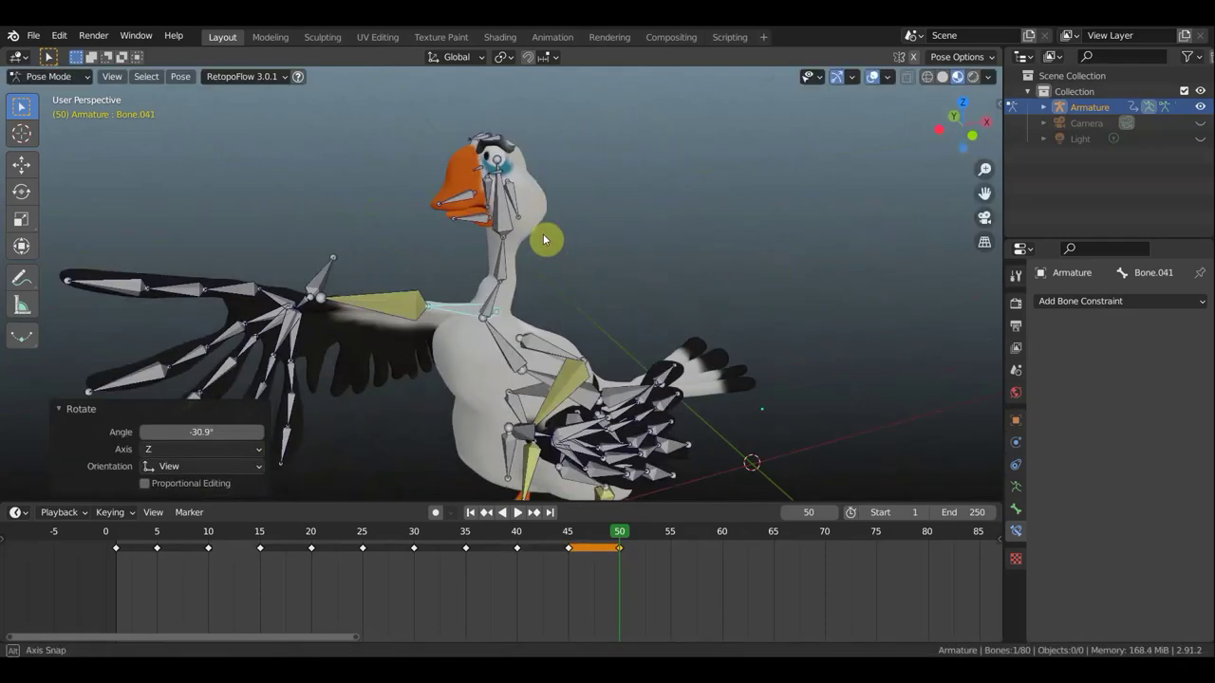
mouse_move(505, 304)
middle_mouse_down()
mouse_move(529, 361)
mouse_move(736, 291)
middle_mouse_up()
key("g")
left_click(740, 298)
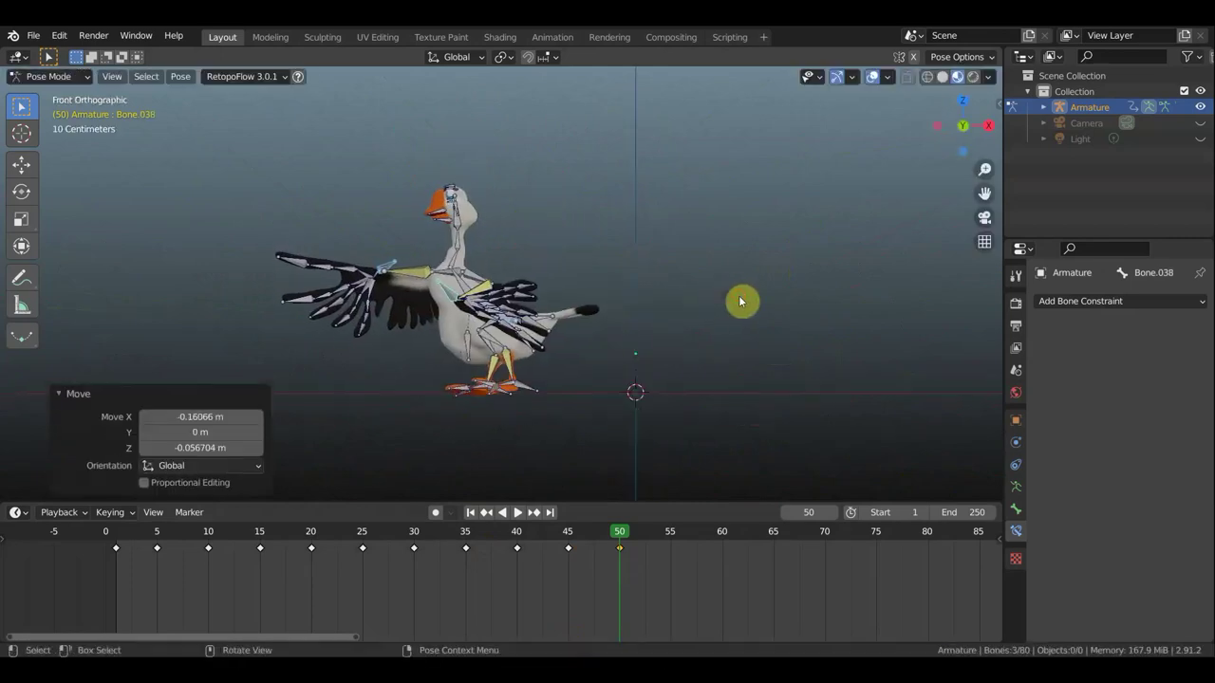
key("r")
left_click(702, 276)
key("g")
left_click(670, 317)
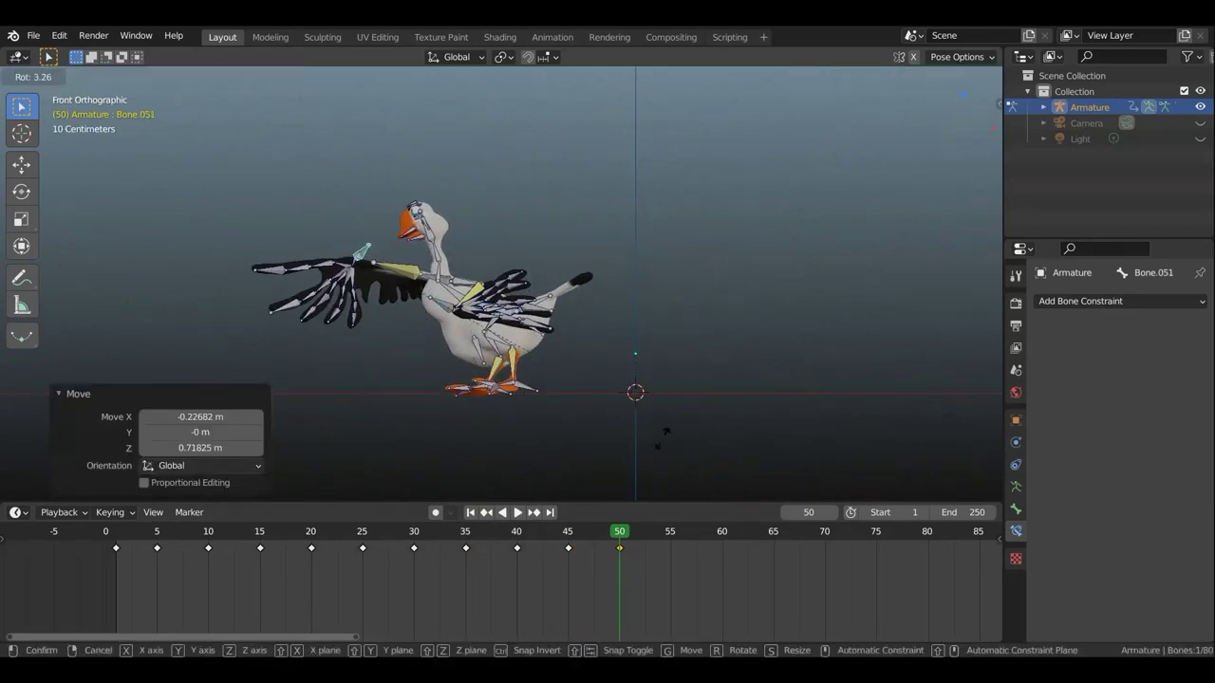
- Tilt the head bone down toward the body and check the pose from the front
left_click(558, 245)
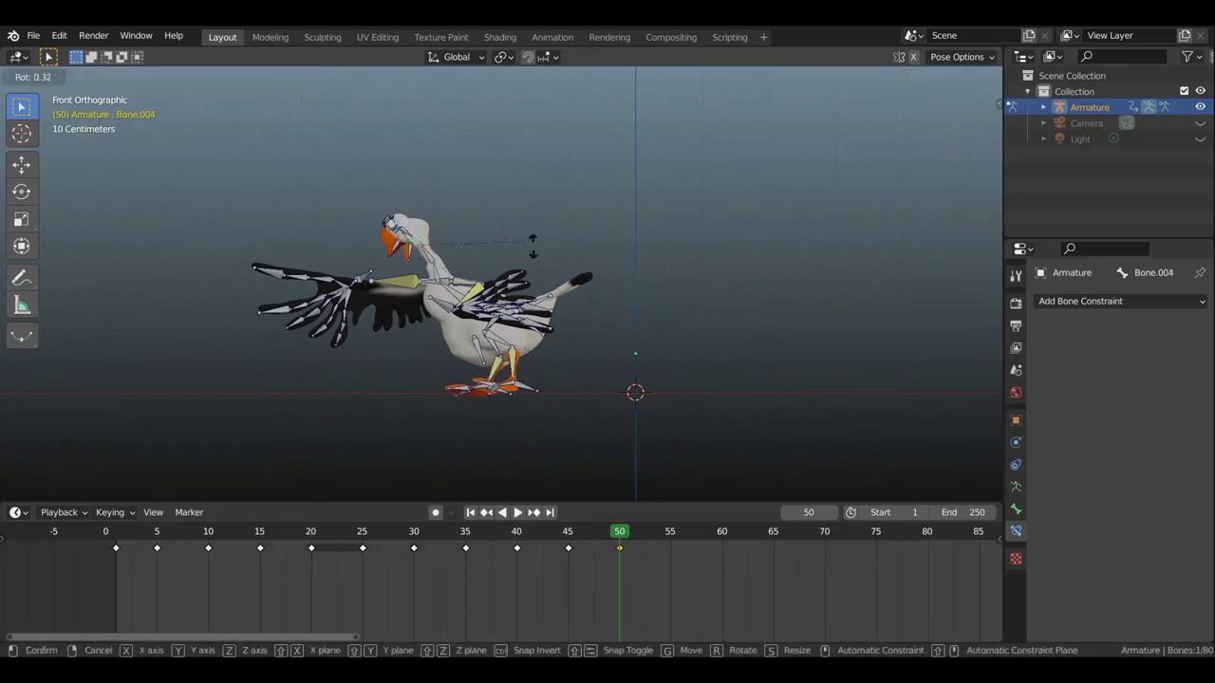
left_click(411, 255)
left_click(550, 323)
middle_click_drag(551, 323, 574, 445, "alt")
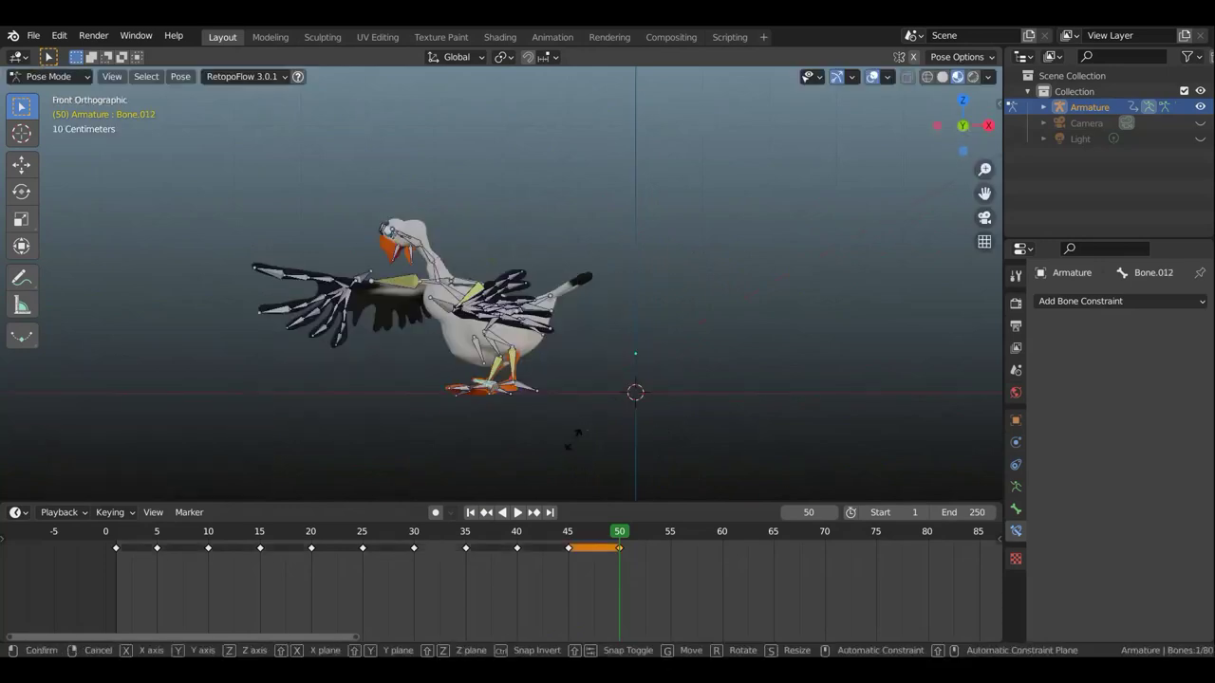
middle_click_drag(542, 389, 518, 414, "alt")
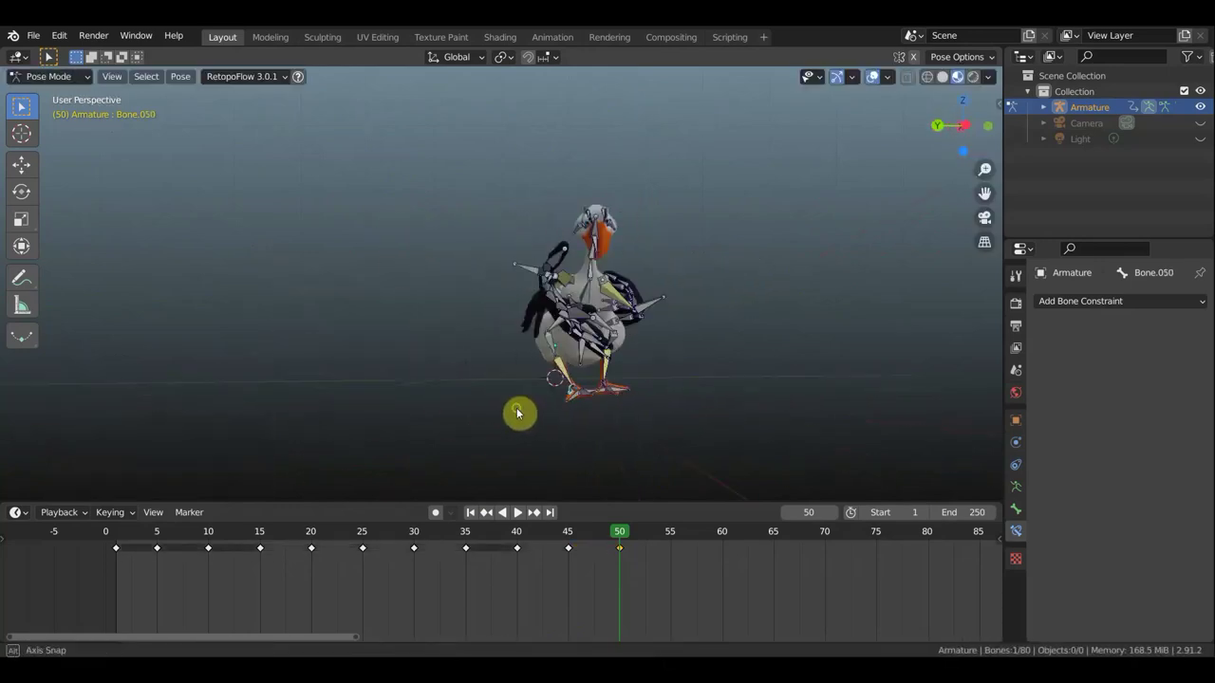
- Key the frame-50 pose and play the dance from the first frame with bones hidden
key("i")
left_click(743, 393)
left_click(568, 532)
key("space")
key("shift+Left")
key("shift+alt+z")
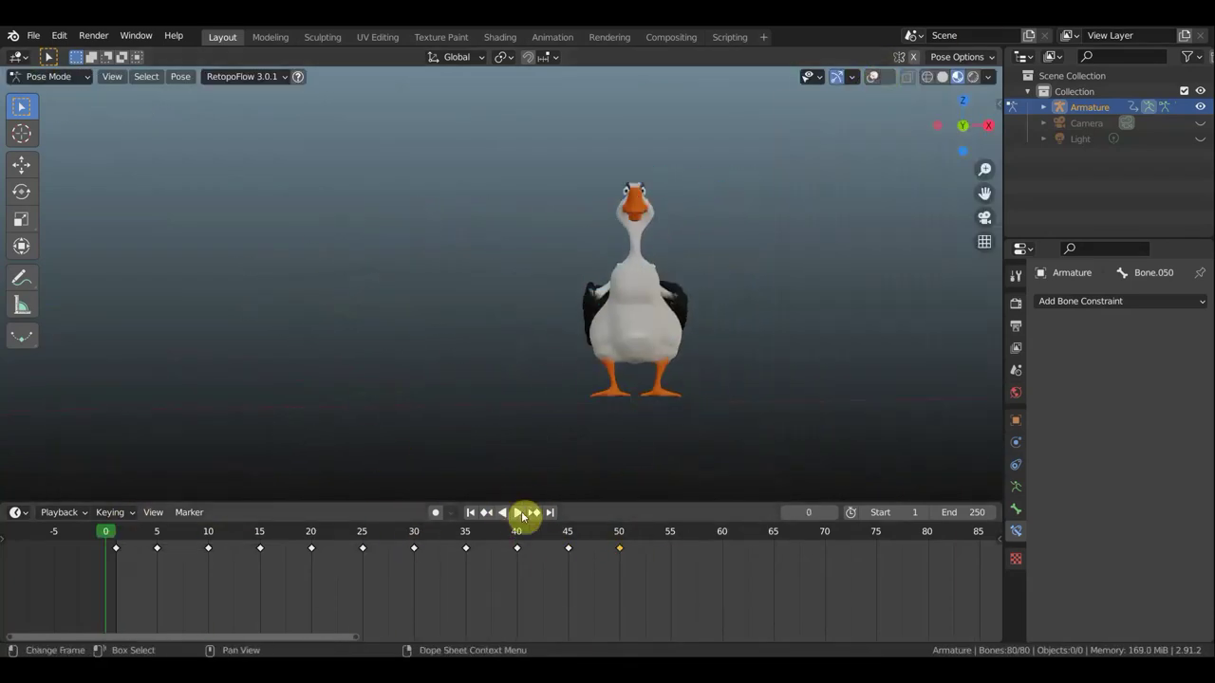
left_click(505, 514)
- Scrub the playhead to frame 50 and key the pose there again
left_click_drag(569, 534, 570, 545)
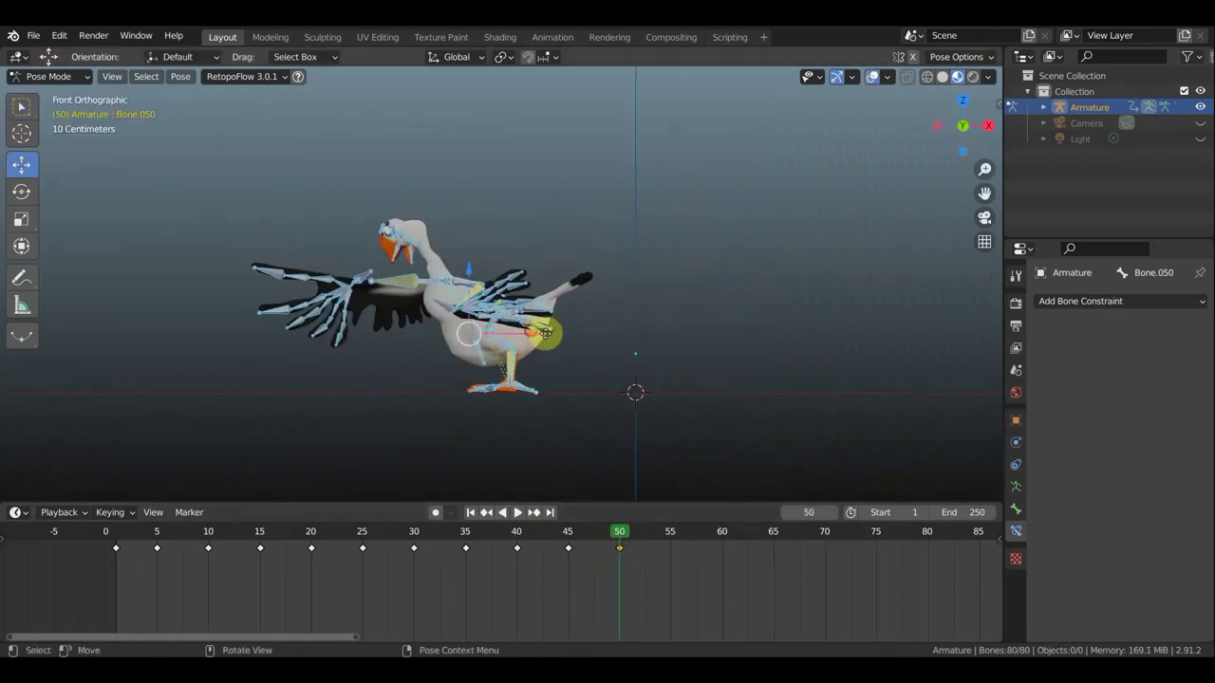
key("space")
left_click_drag(570, 534, 618, 551)
key("i")
left_click(694, 421)
left_click(690, 555)
- Stop playback and move the body bones up and to the right
key("space")
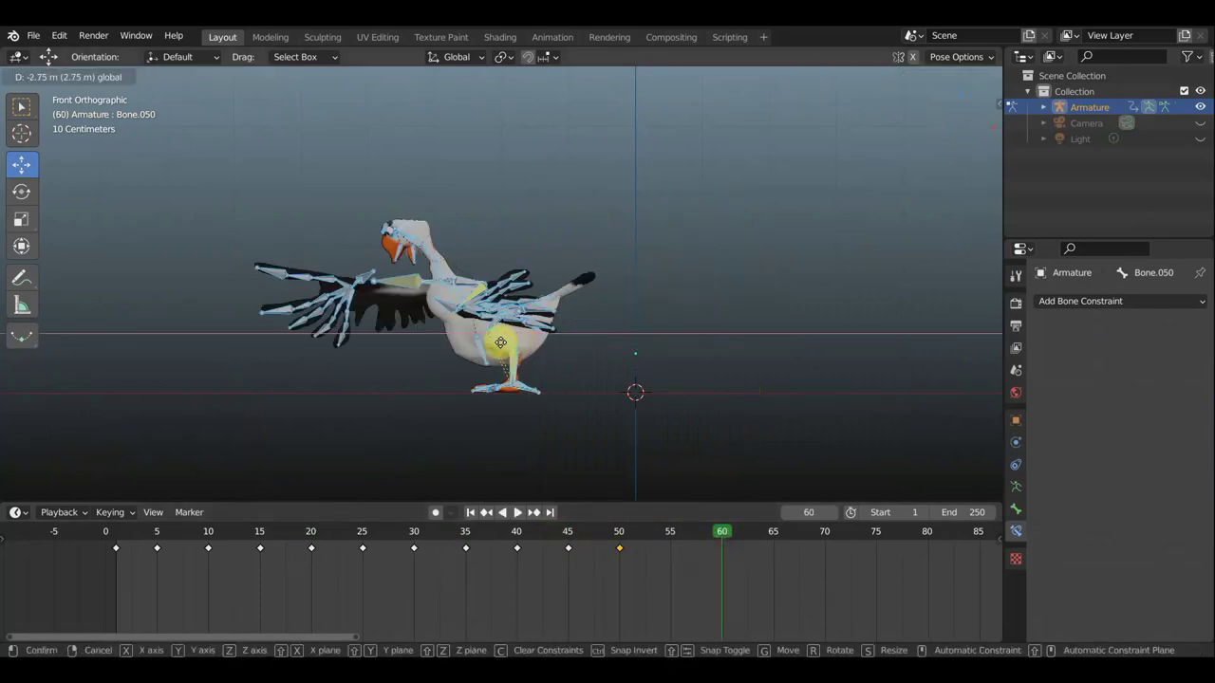
left_click(566, 339)
key("r")
left_click(613, 406)
key("g")
left_click(634, 385)
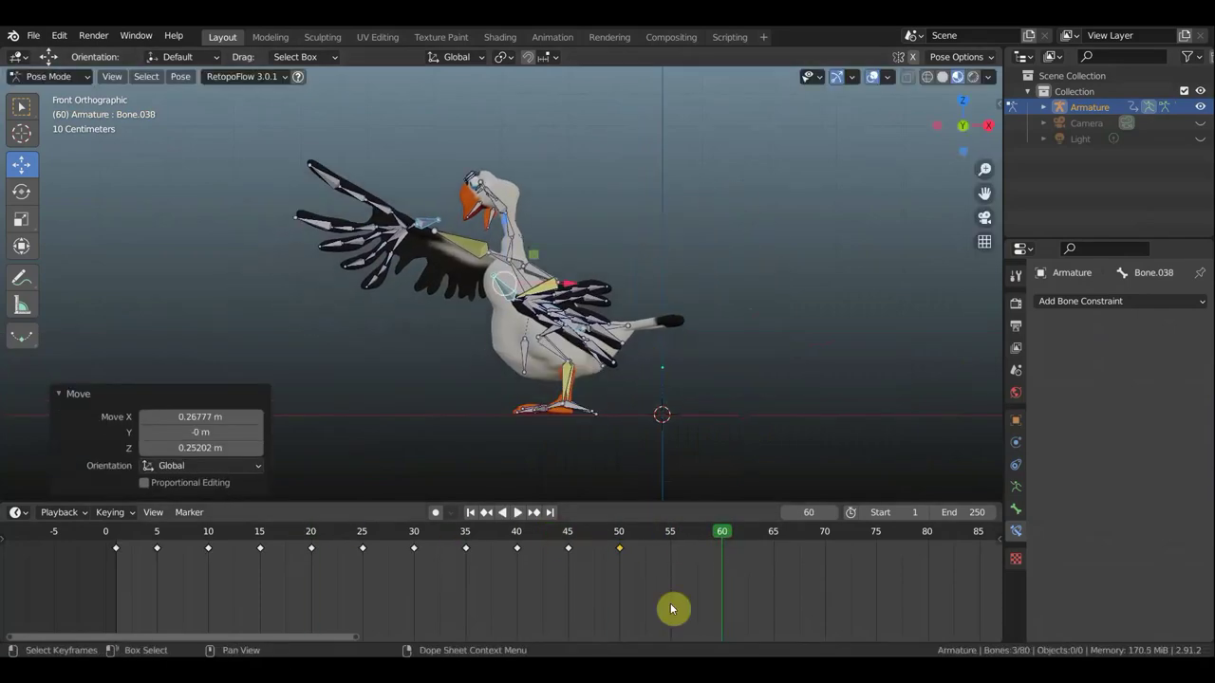
- Turn the head bone through several rotations
key("r")
left_click(541, 203)
key("r")
left_click(545, 190)
key("r")
left_click(542, 152)
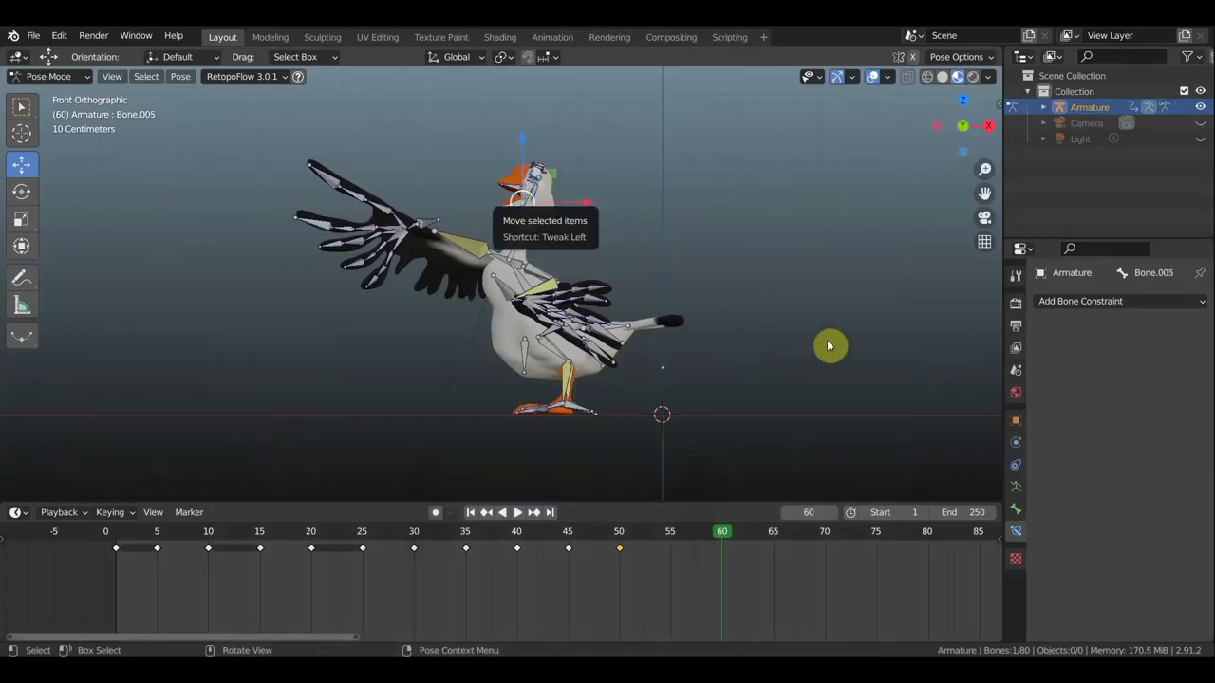
mouse_move(746, 247)
middle_mouse_down()
mouse_move(791, 217)
mouse_move(702, 239)
middle_mouse_up()
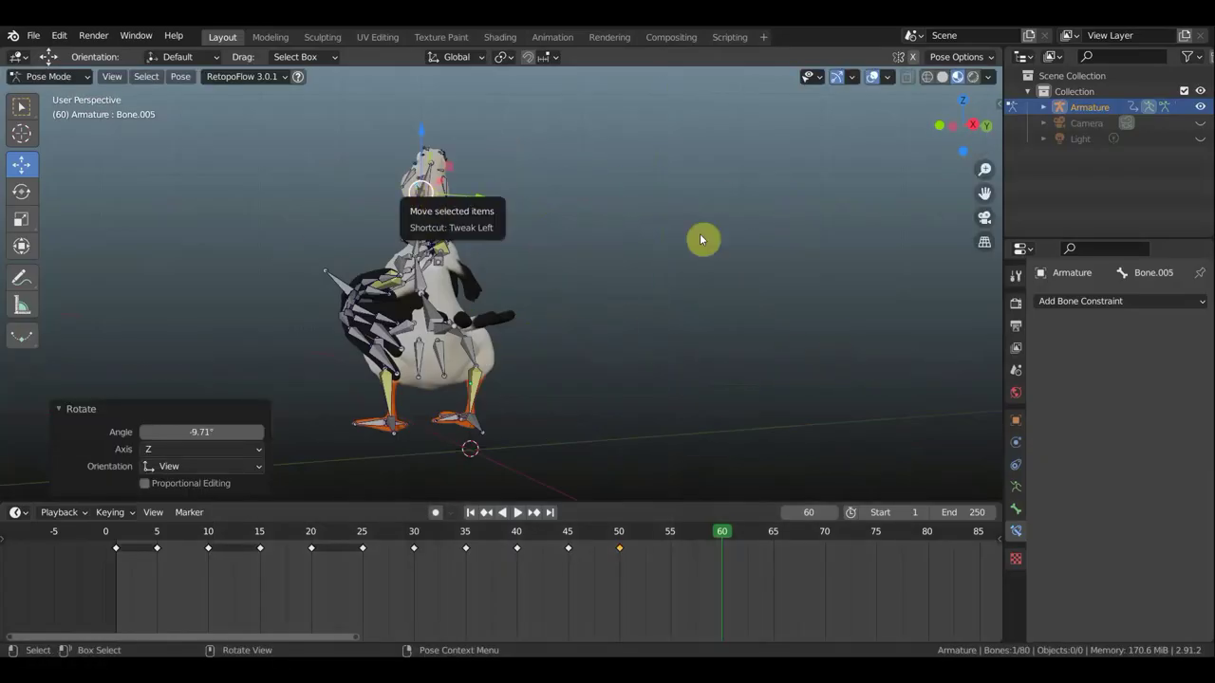
left_click(427, 251)
left_click(615, 257)
middle_click_drag(890, 282, 741, 273)
- Move the wing bone downward and check it from the right side view
left_click(426, 217)
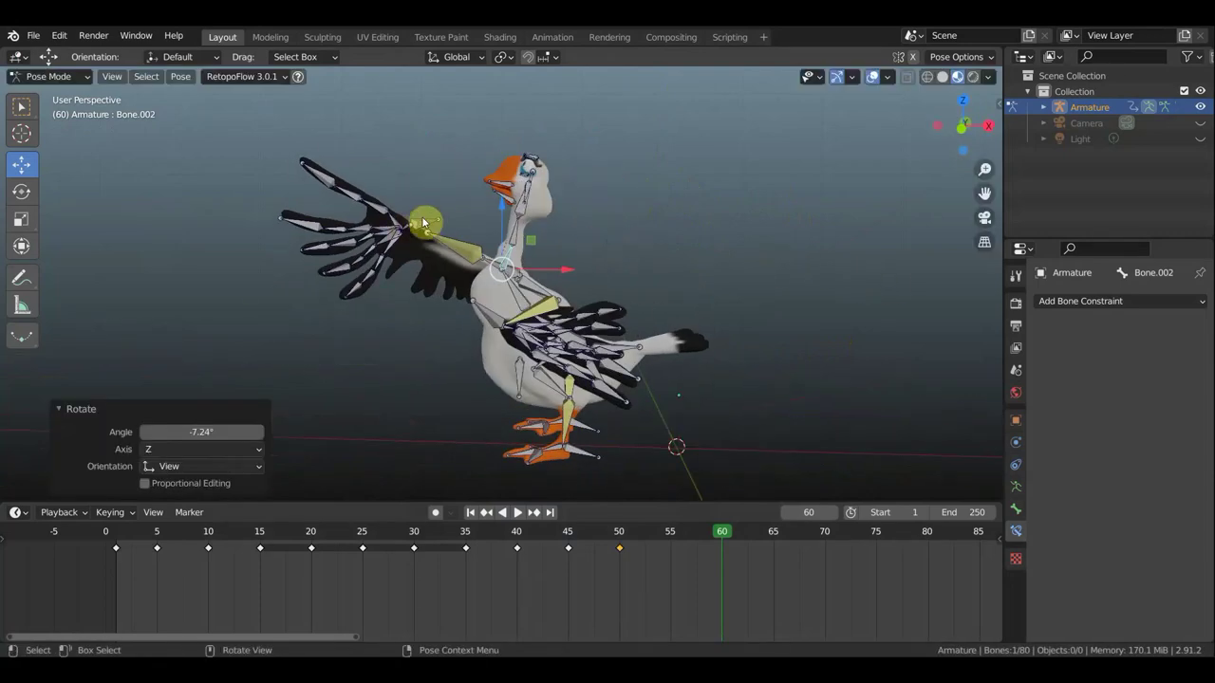
key("g")
left_click(421, 284)
key("g")
left_click(699, 372)
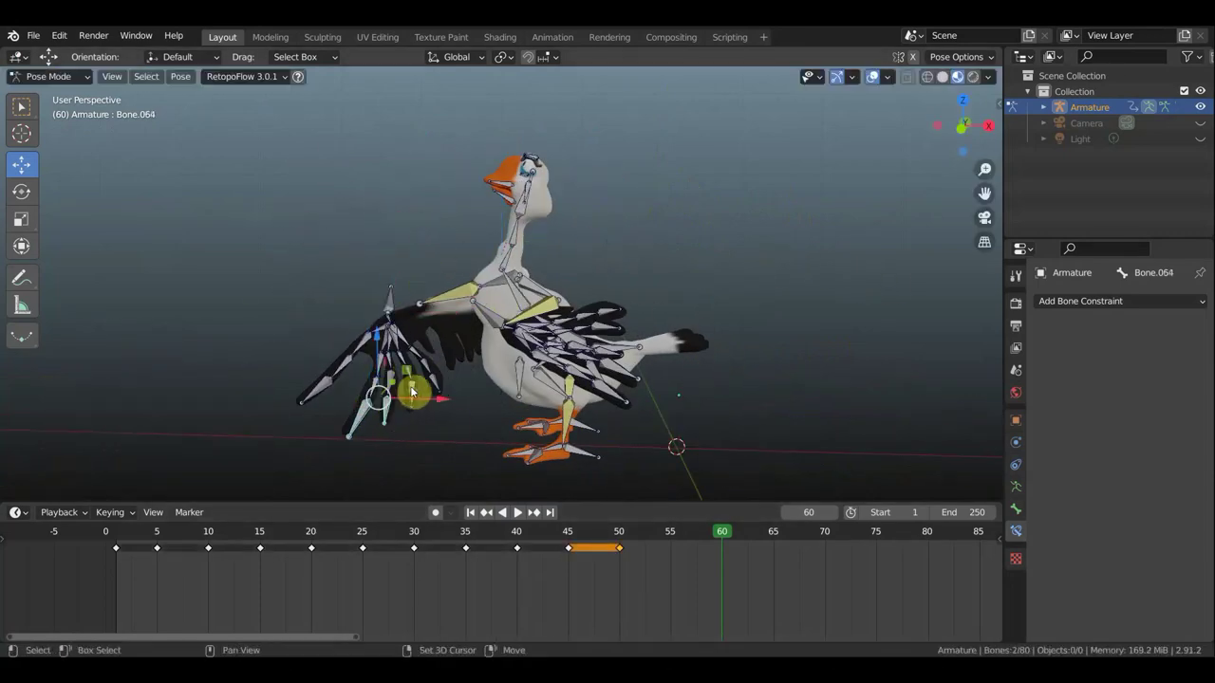
key("KP_3")
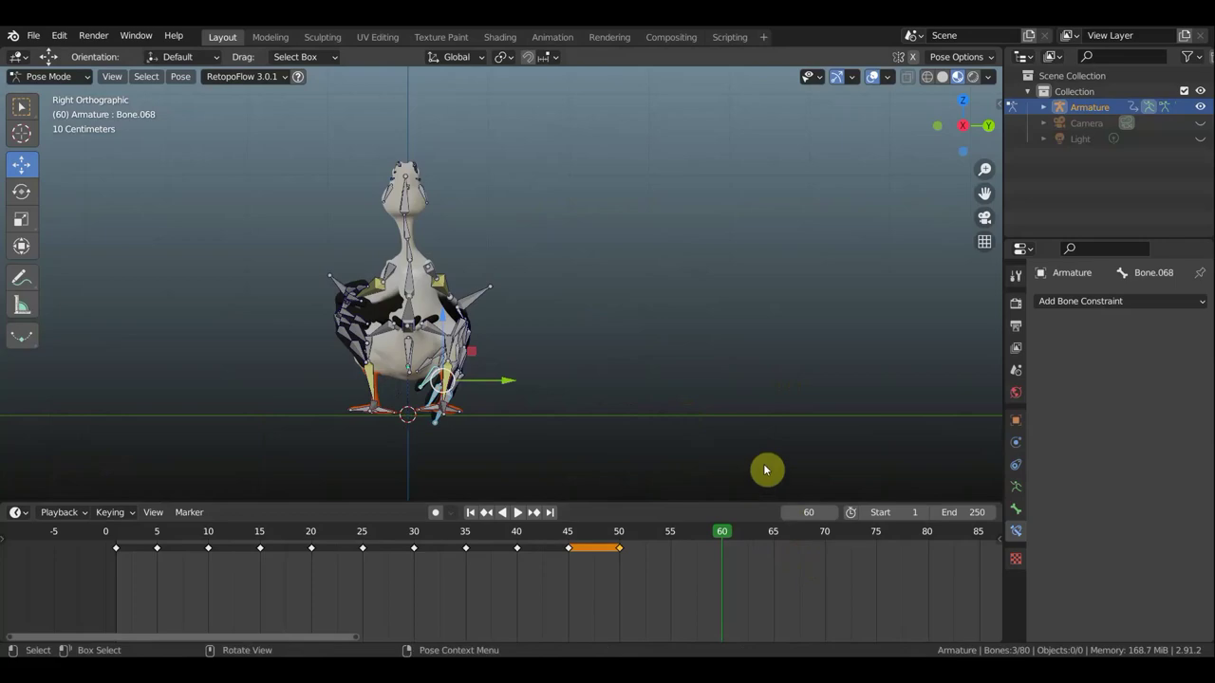
left_click(460, 444)
middle_click_drag(456, 442, 268, 375)
- Rotate the lower wing bone to lower the wing
left_click(439, 379)
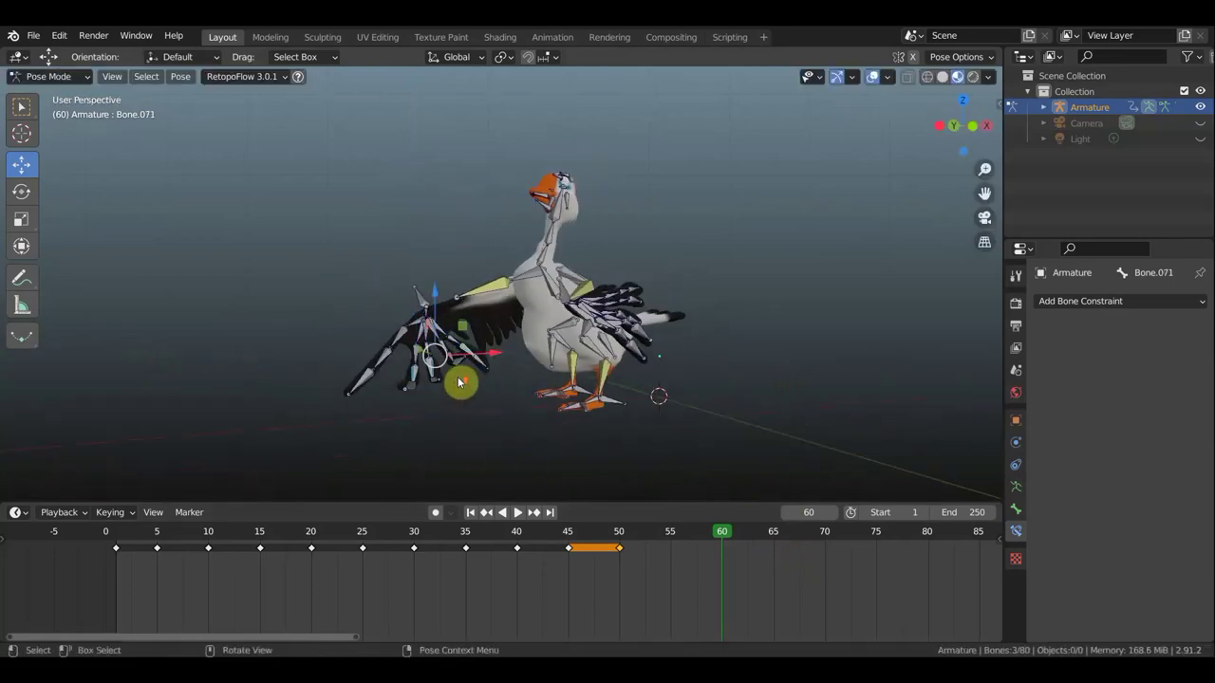
key("KP_3")
key("r")
left_click(250, 379)
mouse_move(250, 379)
middle_mouse_down()
mouse_move(453, 353)
mouse_move(408, 337)
mouse_move(421, 349)
mouse_move(668, 334)
middle_mouse_up()
left_click(451, 353)
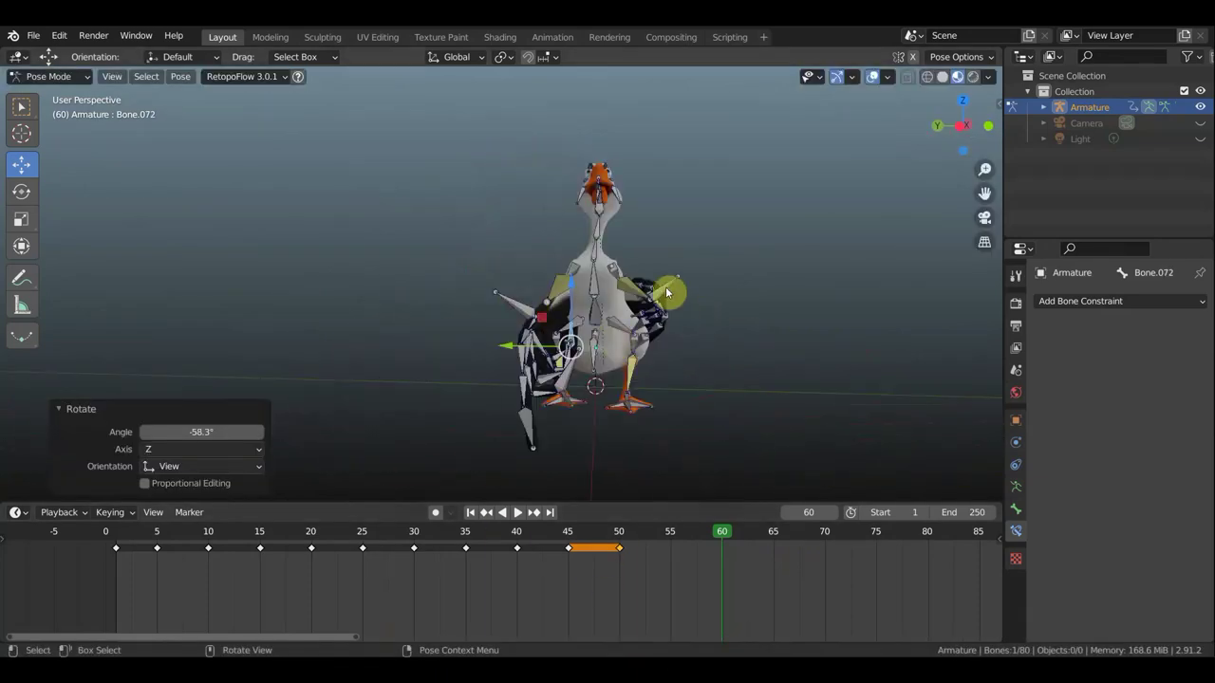
- Rotate and move another goose bone, checking from the top and front views
key("KP_7")
key("r")
left_click(765, 414)
middle_click_drag(831, 380, 845, 269)
key("g")
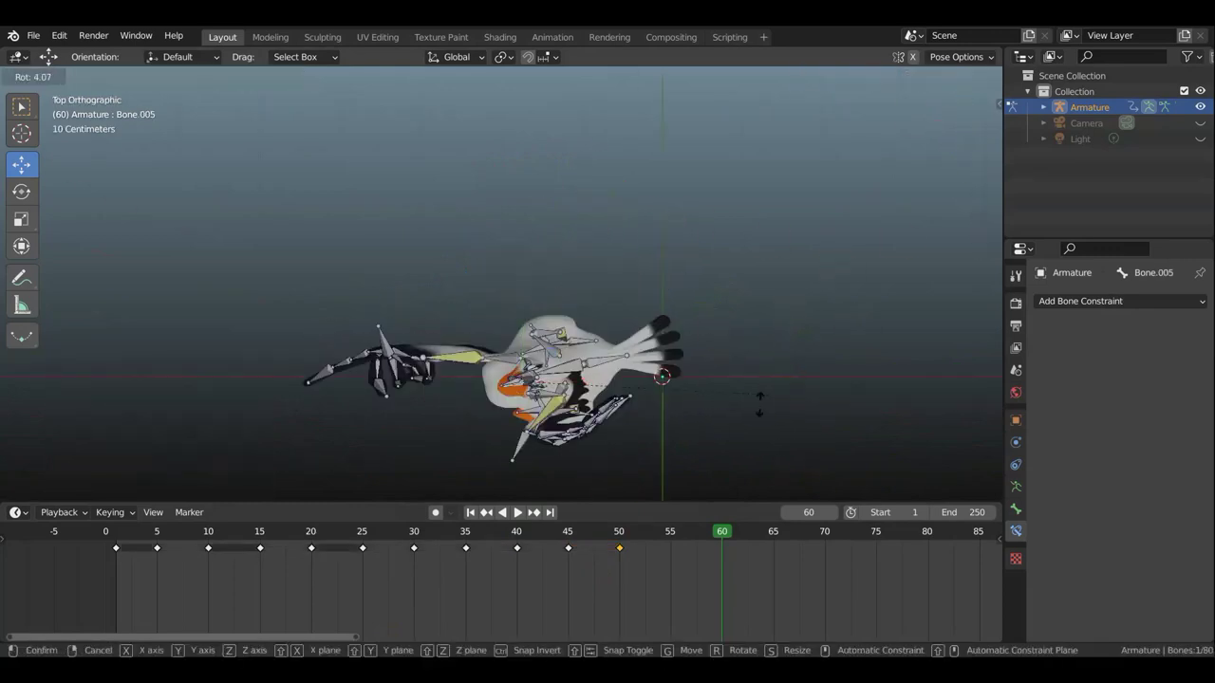
key("r")
left_click(787, 432)
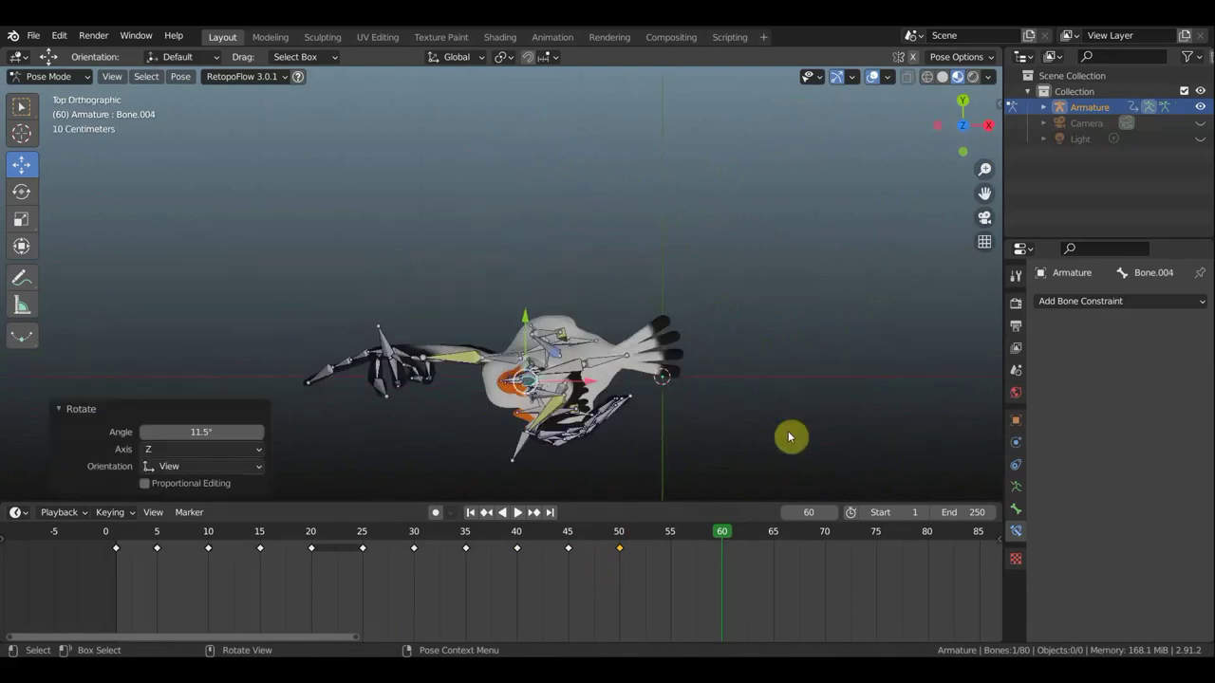
key("KP_1")
- Rotate the neck and head bones to finish the head turn
key("r")
left_click(536, 236)
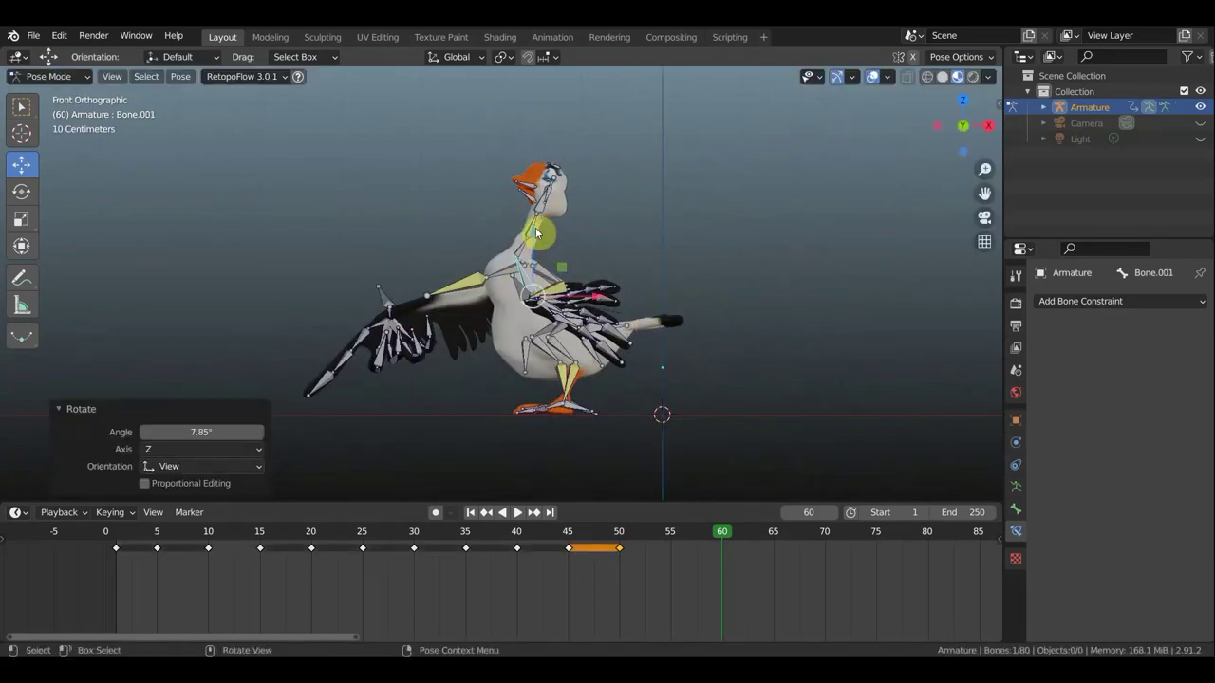
key("r")
key("r")
left_click(676, 317)
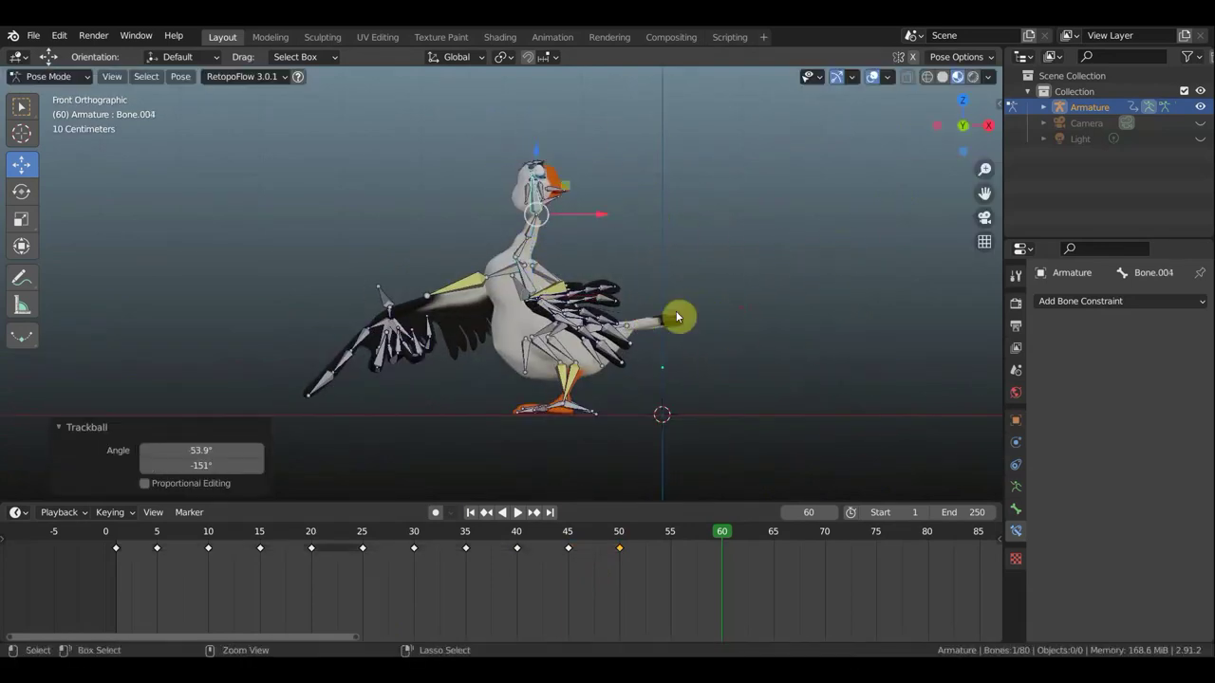
left_click(634, 402)
- Key the full pose at frame 60 and step back to frame 55
key("i")
left_click(788, 352)
key("Left")
key("Left")
key("Left")
middle_click_drag(651, 401, 661, 337)
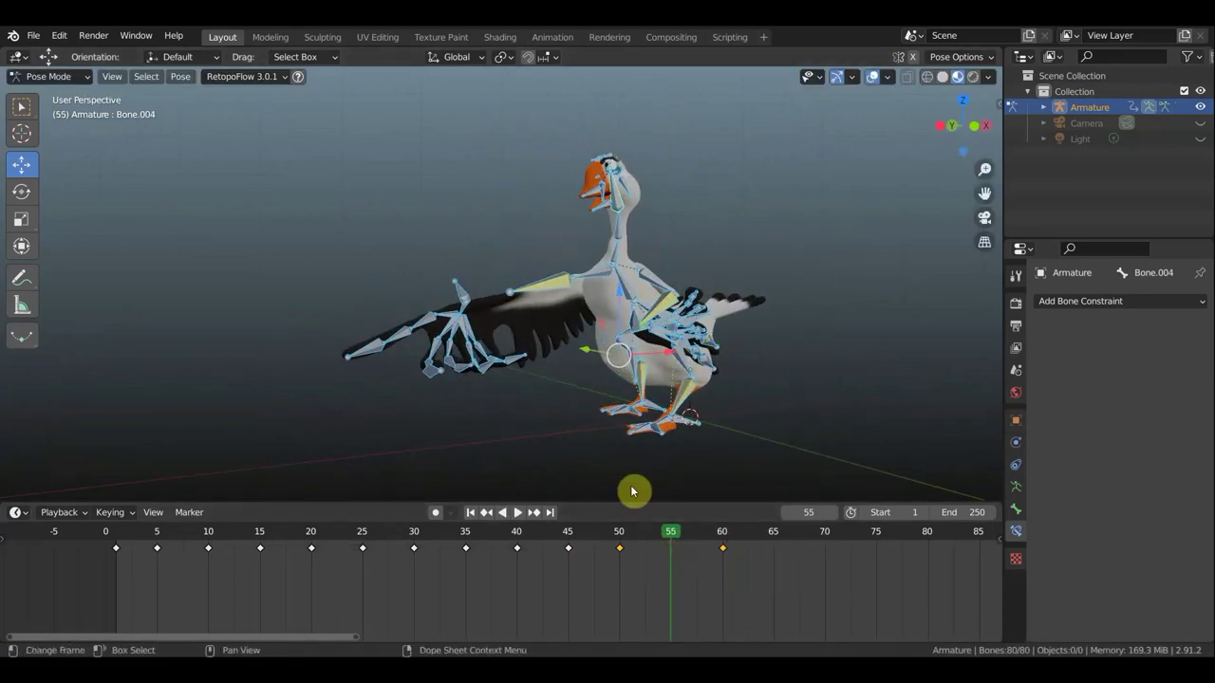
- Move a leg bone into a new position
mouse_move(736, 295)
middle_mouse_down()
mouse_move(581, 329)
mouse_move(783, 437)
middle_mouse_up()
left_click(581, 329)
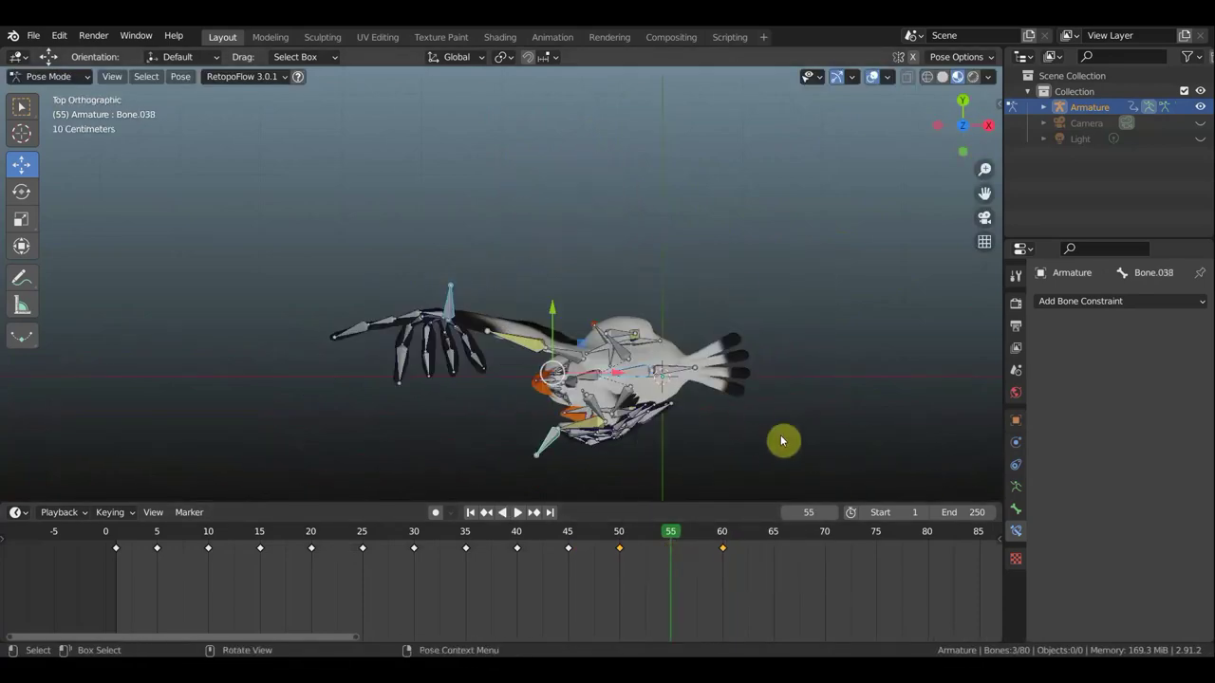
key("g")
left_click(803, 387)
key("Escape")
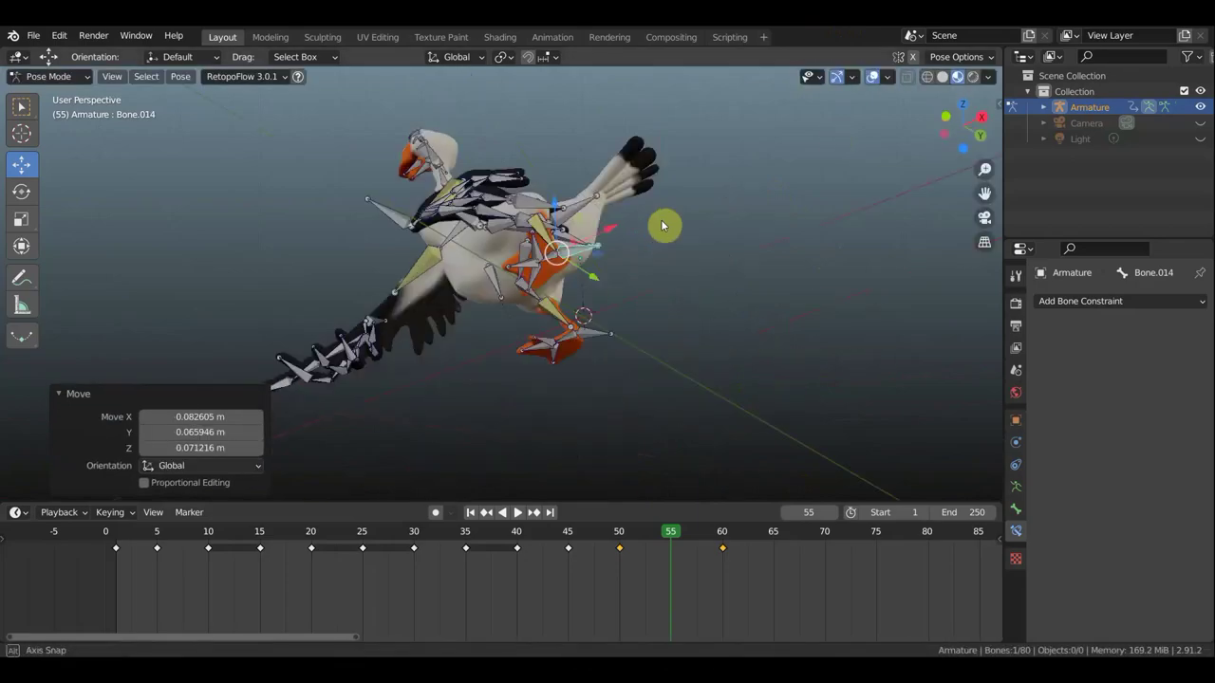
middle_click_drag(664, 225, 668, 417)
- Rotate the body bone, checking the goose from the front and above
left_click(625, 431)
key("KP_1")
key("ctrl+z")
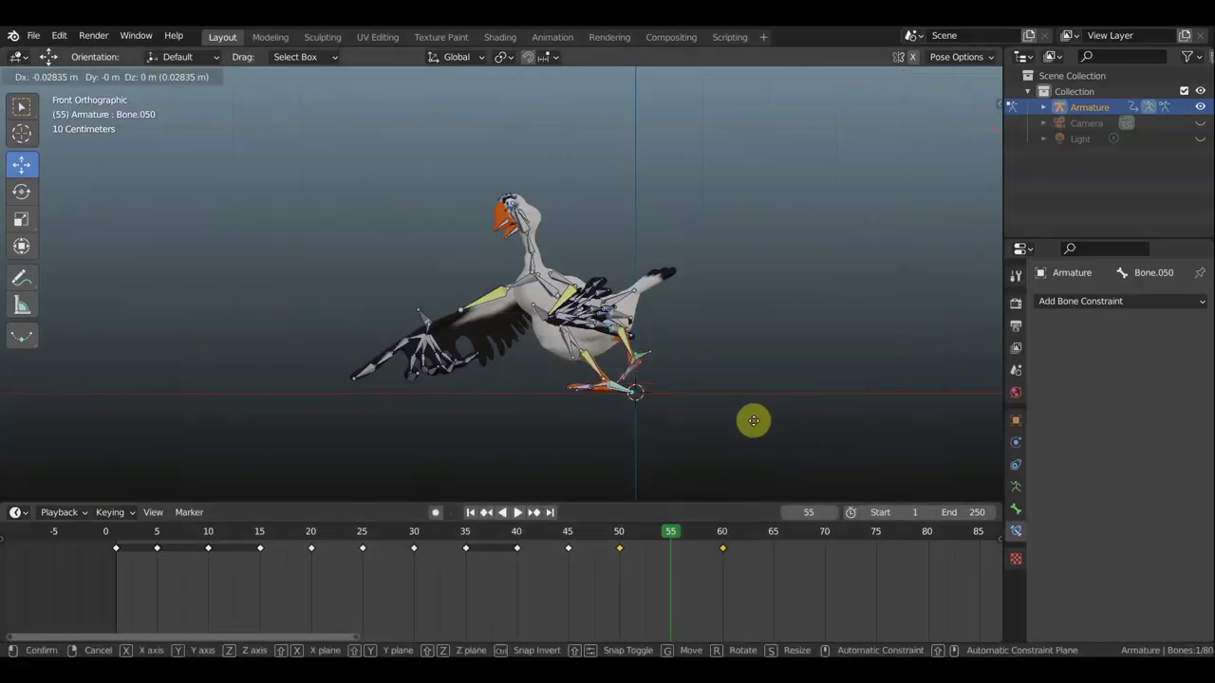
left_click(746, 303)
middle_click_drag(745, 237, 746, 304)
key("r")
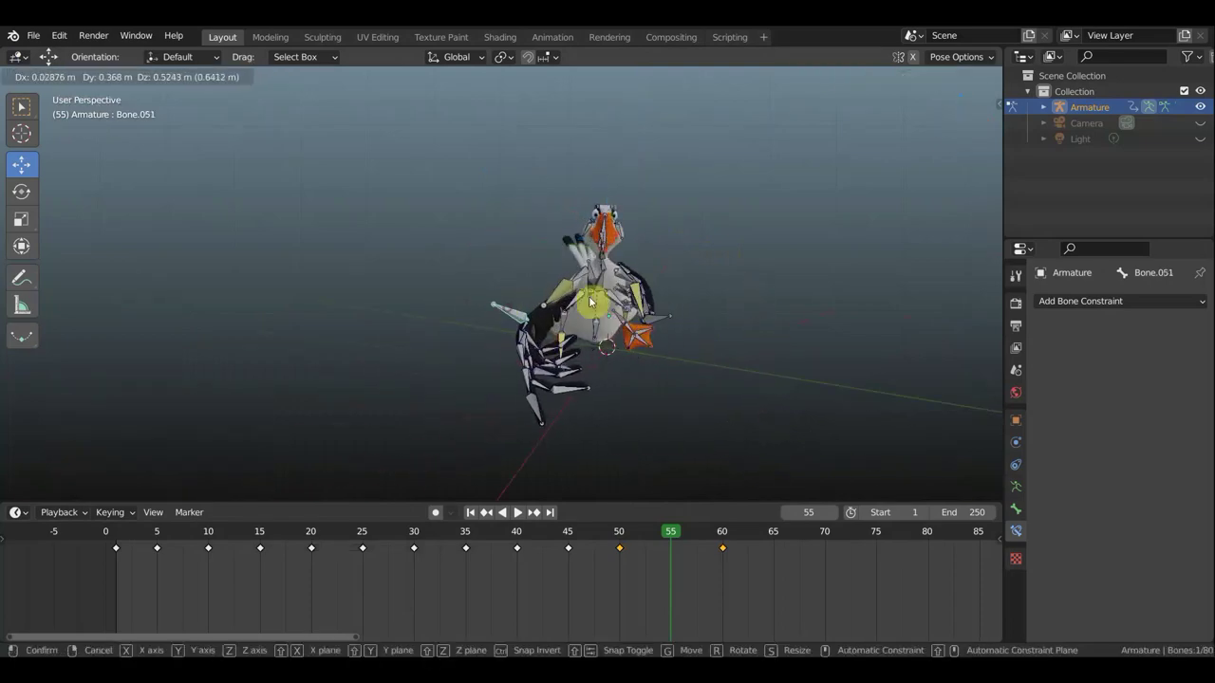
key("ctrl+z")
middle_click_drag(659, 342, 811, 389)
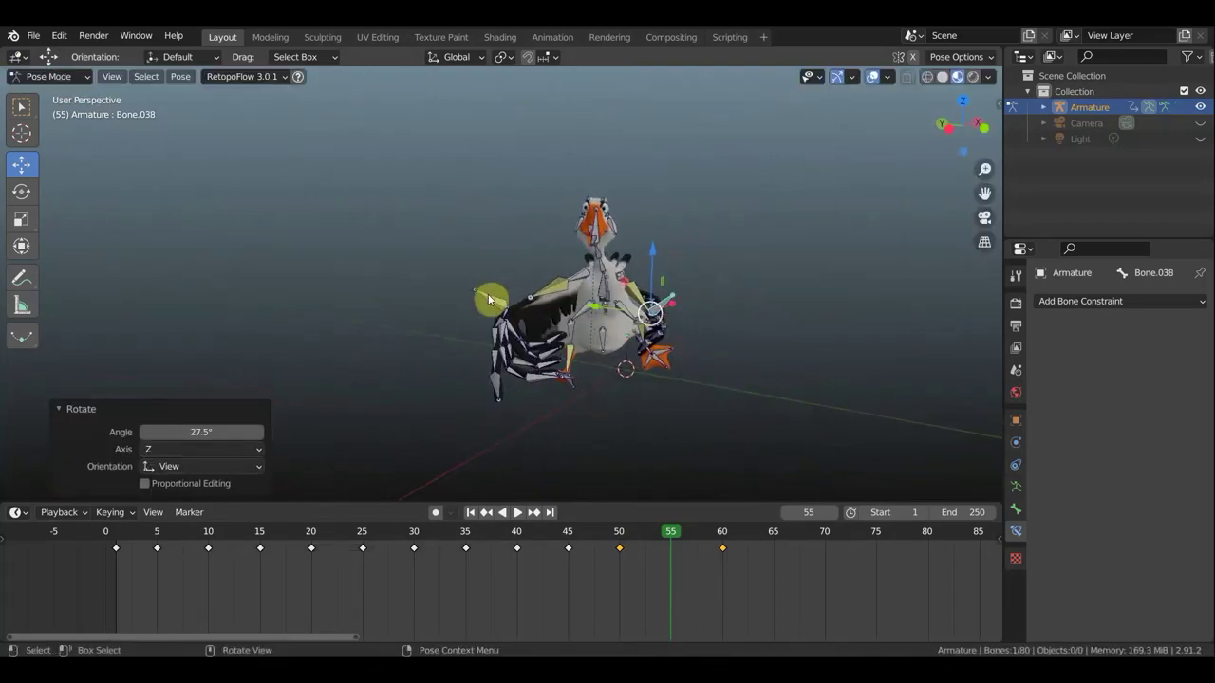
- Move the root bone and rotate it 20°
left_click(488, 300)
middle_click_drag(489, 300, 659, 323)
key("g")
left_click(575, 407)
key("r")
left_click(442, 306)
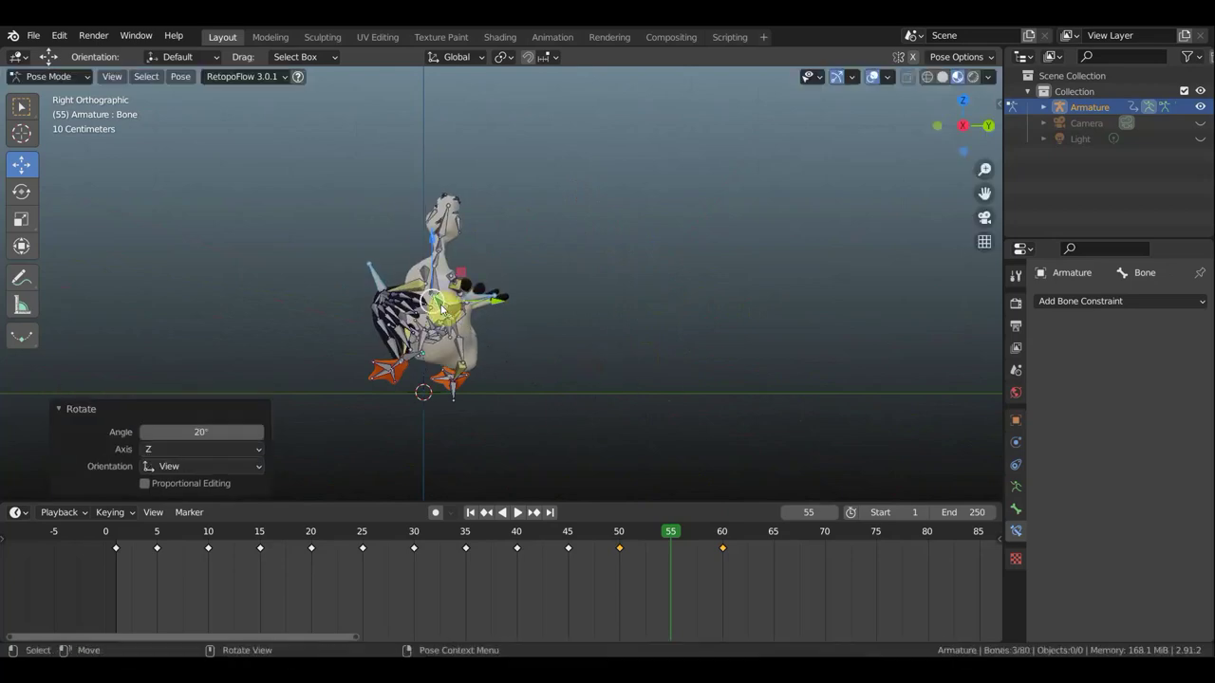
- Rotate the body bone and another bone by -19°
key("r")
left_click(516, 303)
middle_click_drag(515, 304, 589, 379)
left_click(446, 284)
key("r")
left_click(457, 306)
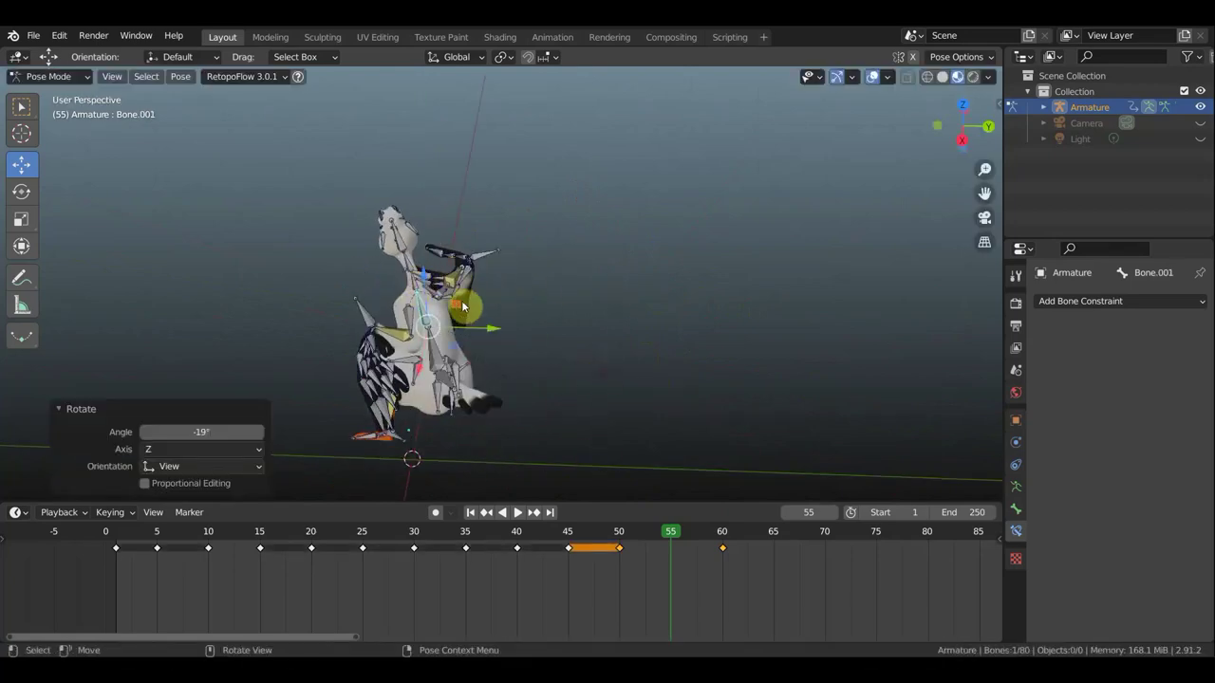
left_click(746, 284)
- Select all bones, play back, then return to frame 55 and reposition the goose
key("a")
key("KP_1")
key("space")
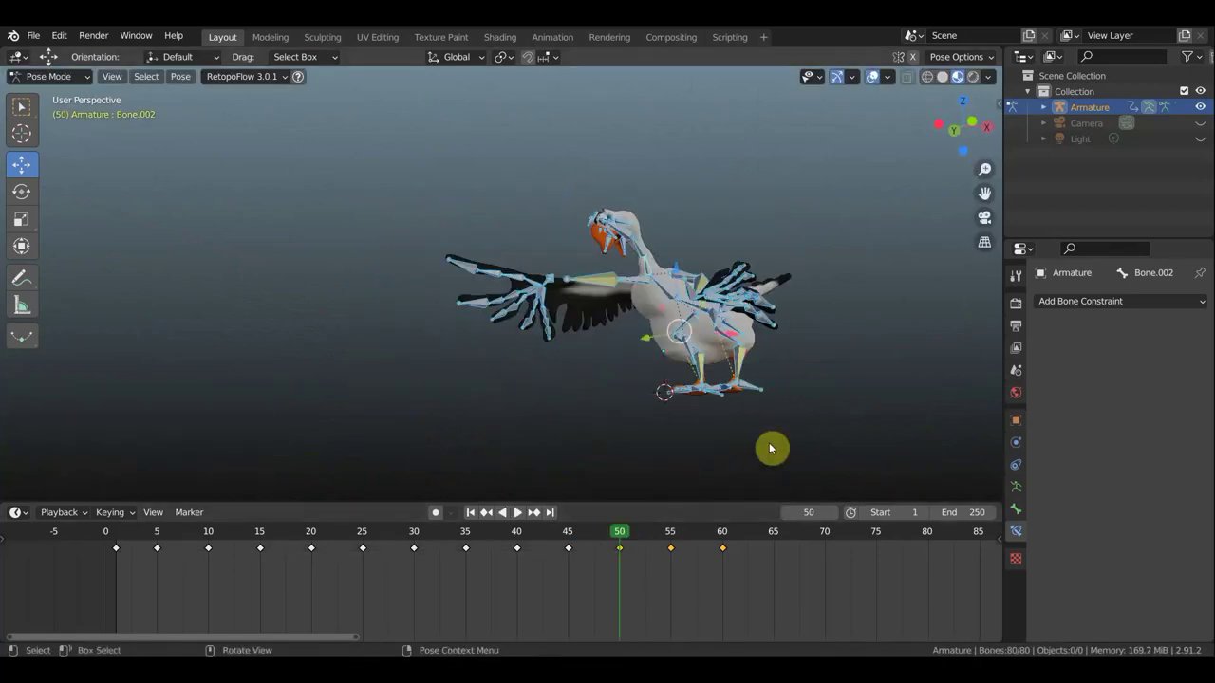
left_click(662, 541)
mouse_move(663, 542)
left_mouse_down()
mouse_move(637, 539)
mouse_move(671, 551)
left_mouse_up()
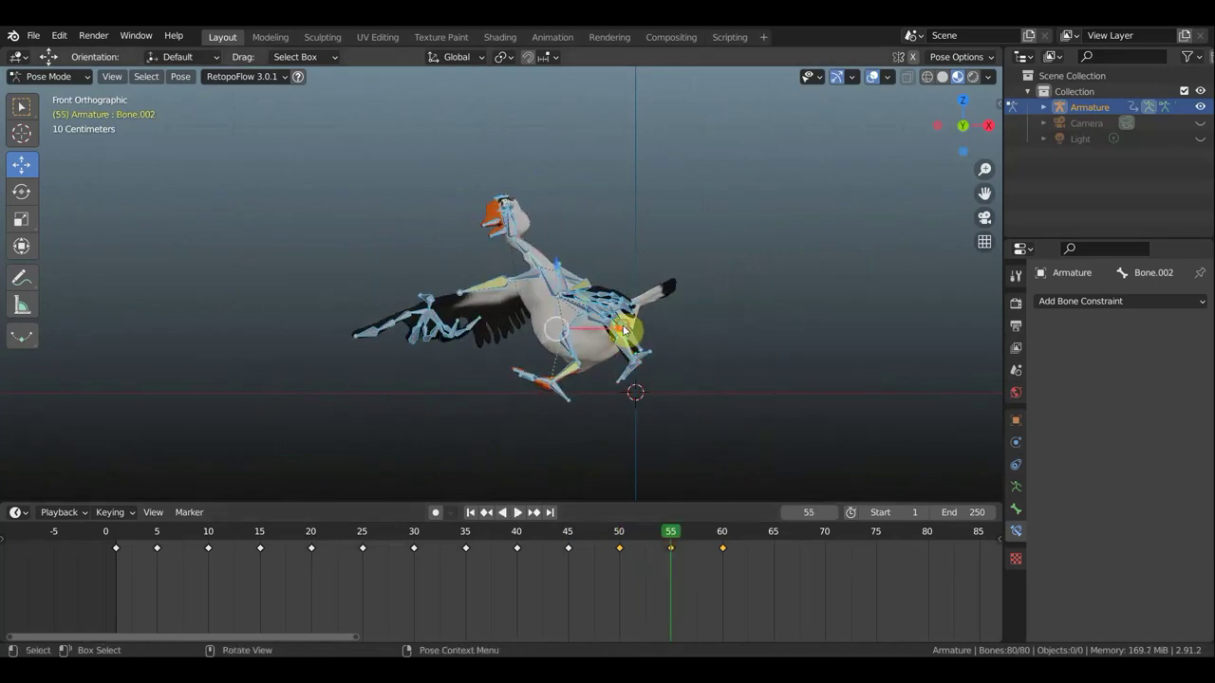
key("g")
left_click(813, 415)
- Keyframe location and rotation for every bone at frame 60, then play the animation back
key("i")
left_click(816, 378)
left_click(718, 537)
key("g")
left_click(823, 332)
key("i")
left_click(826, 333)
key("shift+alt+z")
key("space")
- Move the goose's foot bone to a new spot and try rotating wing bone Bone.051, undoing it
left_click(517, 397)
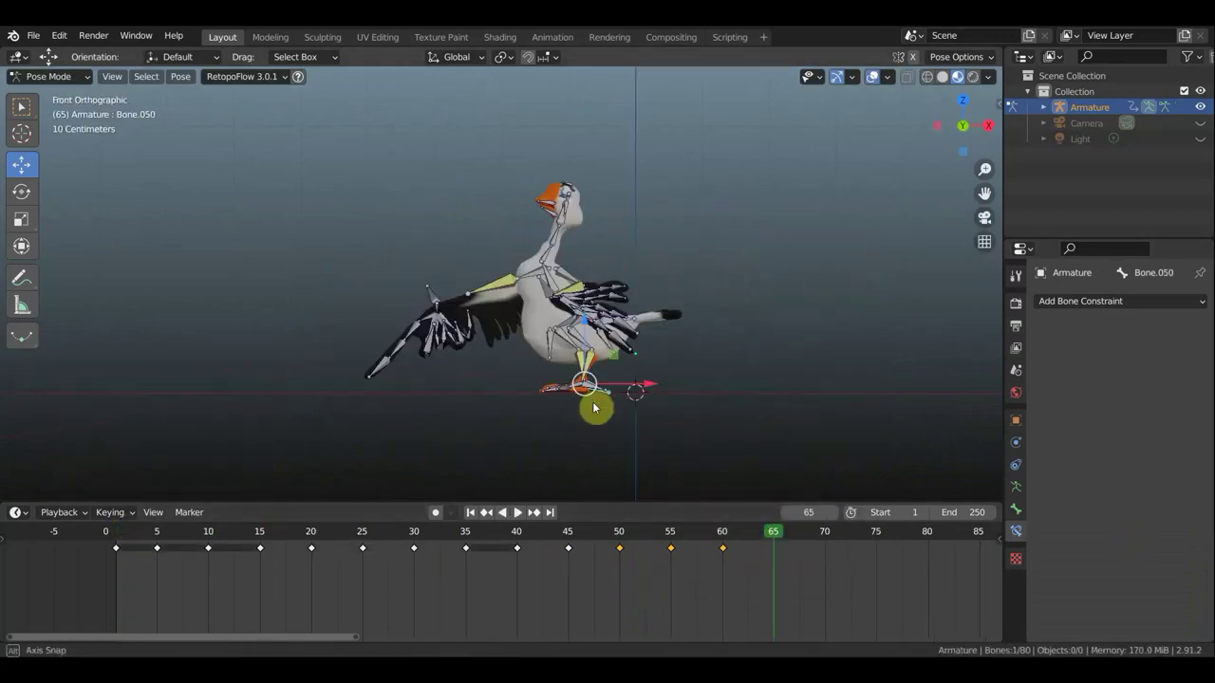
key("g")
left_click(690, 417)
left_click(467, 301)
key("r")
left_click(488, 570)
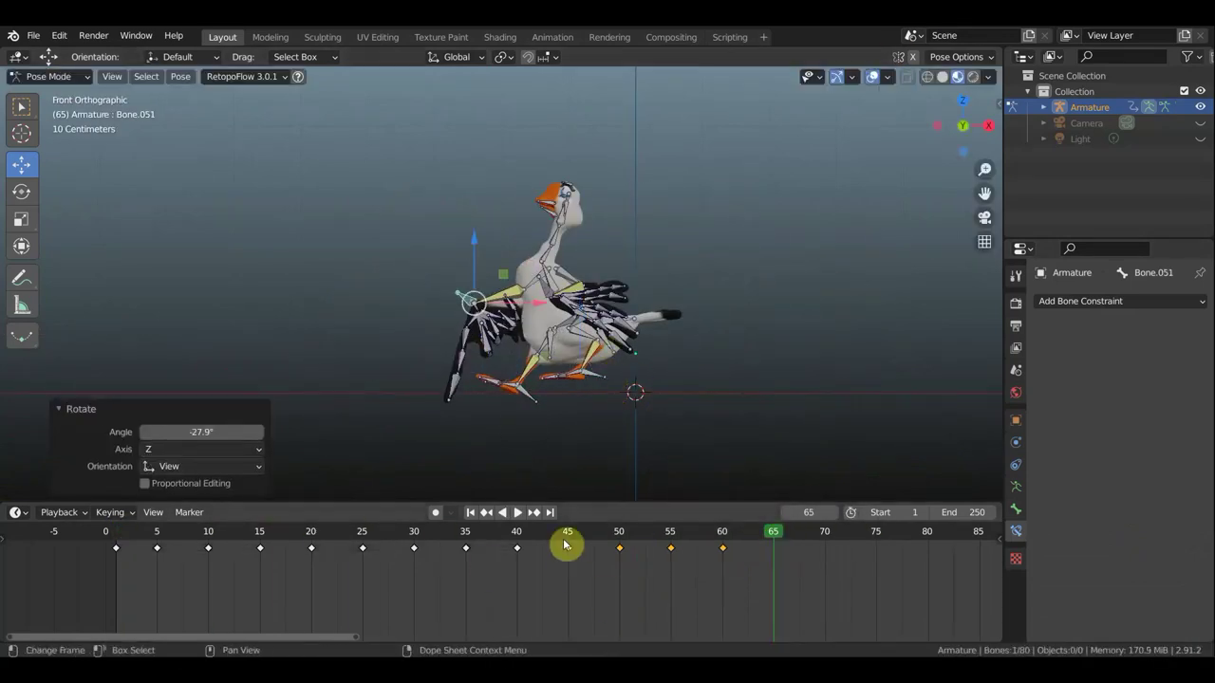
middle_click_drag(505, 266, 731, 367)
key("ctrl+z")
key("ctrl+z")
- Rotate several wing feather bones into a new flapping position
scroll(714, 352, "up", 4)
left_click(529, 372)
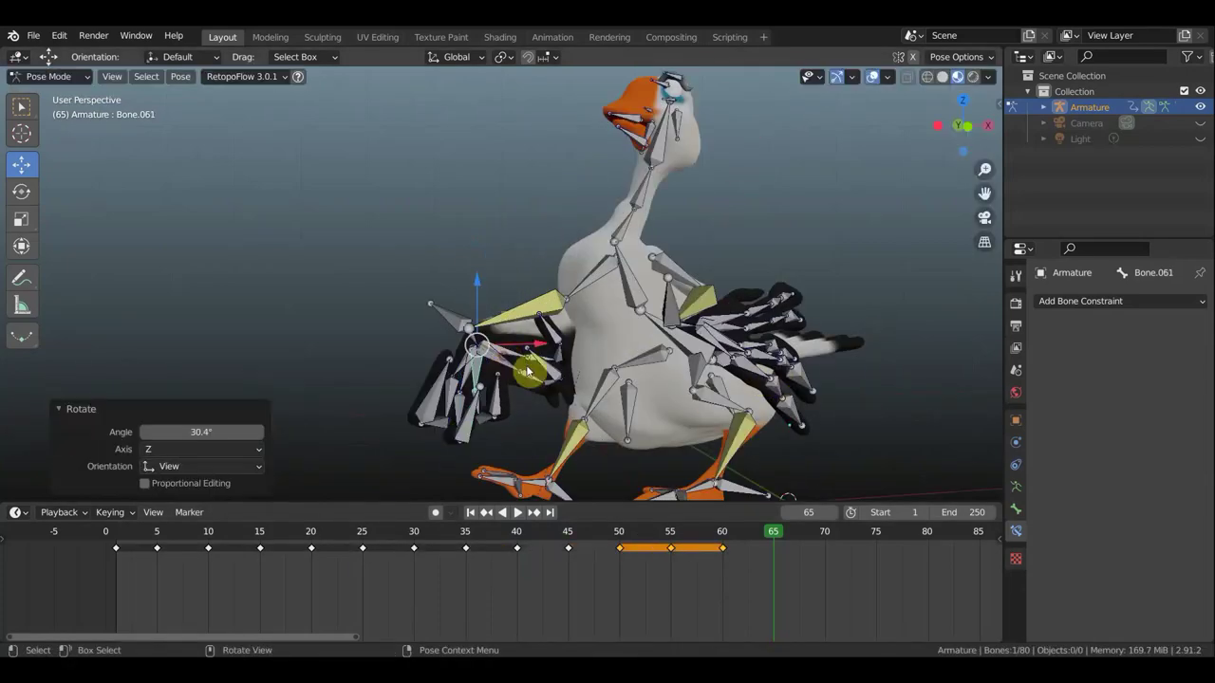
left_click(501, 363)
key("r")
left_click(501, 364)
middle_click_drag(501, 363, 486, 274)
left_click(519, 201)
key("r")
left_click(519, 201)
middle_click_drag(519, 201, 541, 204)
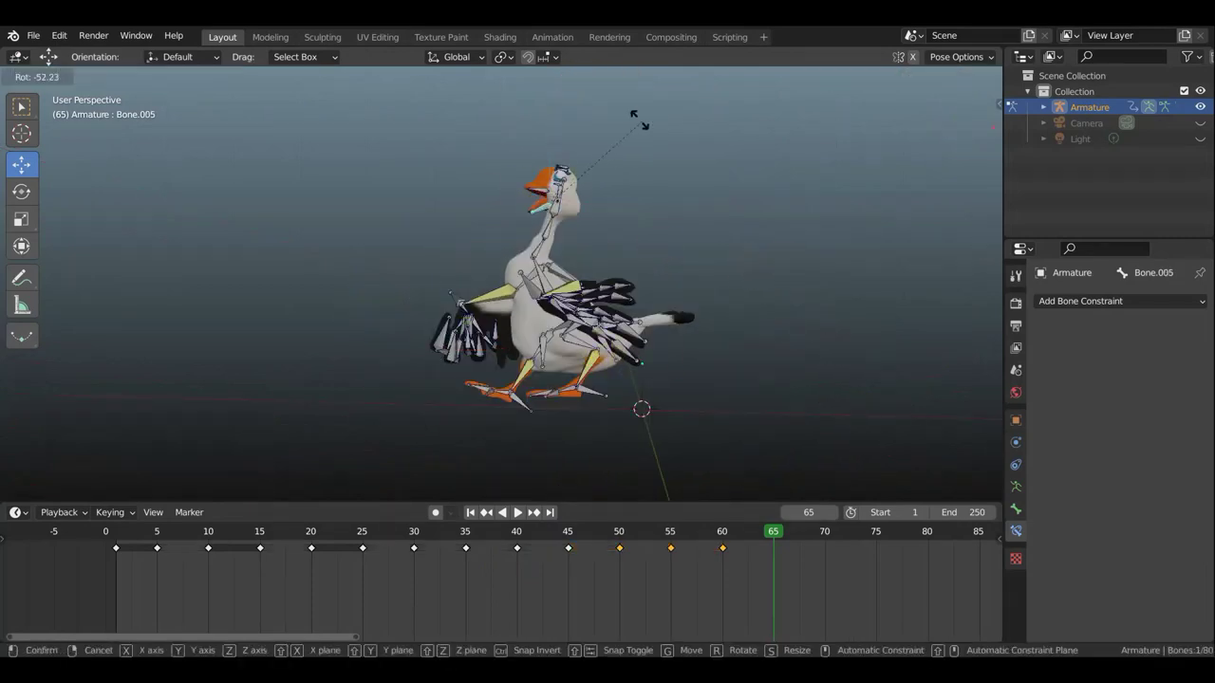
left_click(640, 121)
middle_click_drag(641, 121, 821, 377)
- Rotate the leg bone, keyframe the whole rig at frame 65 and play it back
left_click(696, 310)
key("r")
left_click(675, 312)
mouse_move(675, 312)
middle_mouse_down()
mouse_move(616, 392)
mouse_move(905, 448)
mouse_move(789, 374)
middle_mouse_up()
key("r")
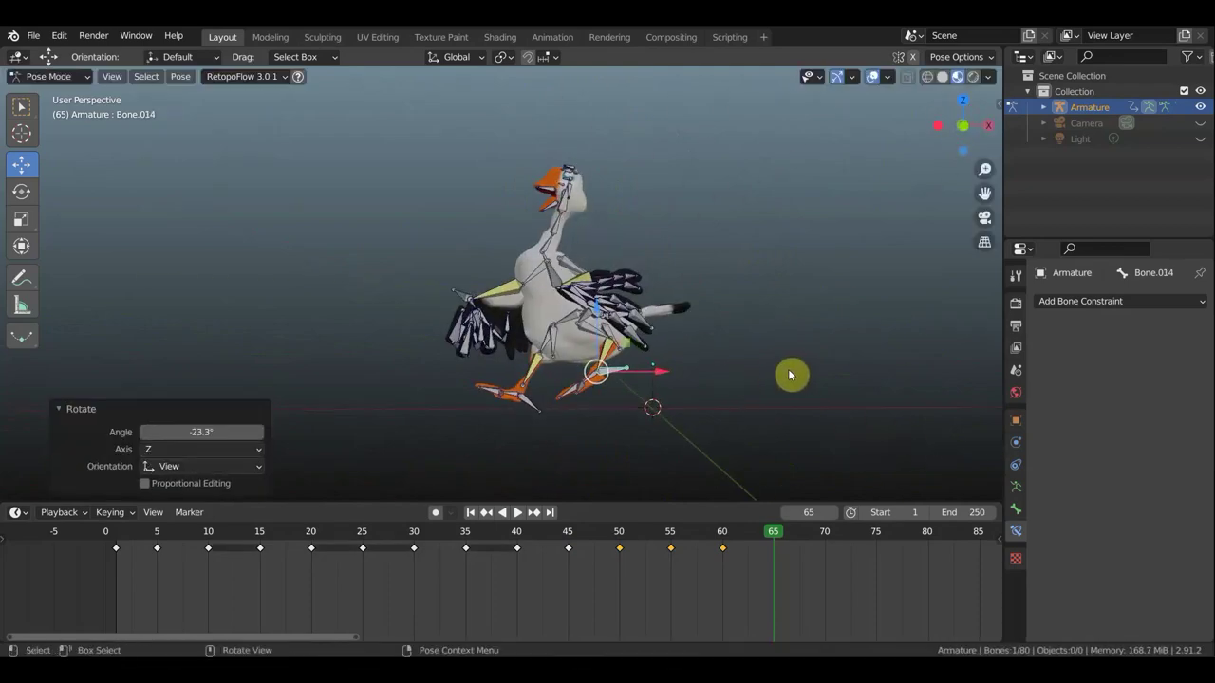
key("a")
key("i")
key("space")
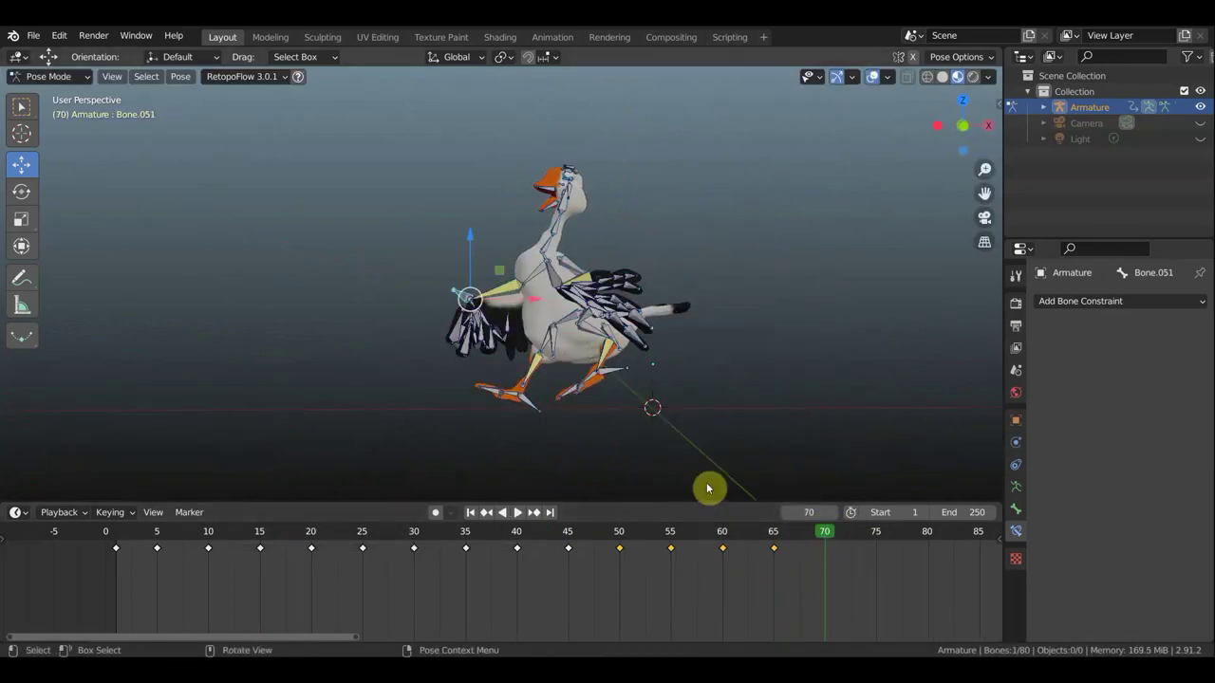
- Move and rotate the wing bone and rotate its feather bones into a new pose
key("g")
left_click(670, 361)
key("r")
left_click(670, 361)
scroll(670, 361, "up", 3)
left_click(592, 379)
key("r")
left_click(569, 393)
mouse_move(569, 394)
middle_mouse_down()
mouse_move(463, 439)
mouse_move(411, 282)
mouse_move(637, 376)
mouse_move(665, 297)
middle_mouse_up()
key("r")
left_click(460, 465)
left_click(641, 377)
- Move the leg bone down, then reposition the wing bone
key("g")
left_click(615, 400)
left_click(591, 298, "shift")
mouse_move(592, 298)
middle_mouse_down("alt")
mouse_move(721, 400)
mouse_move(605, 318)
middle_mouse_up("alt")
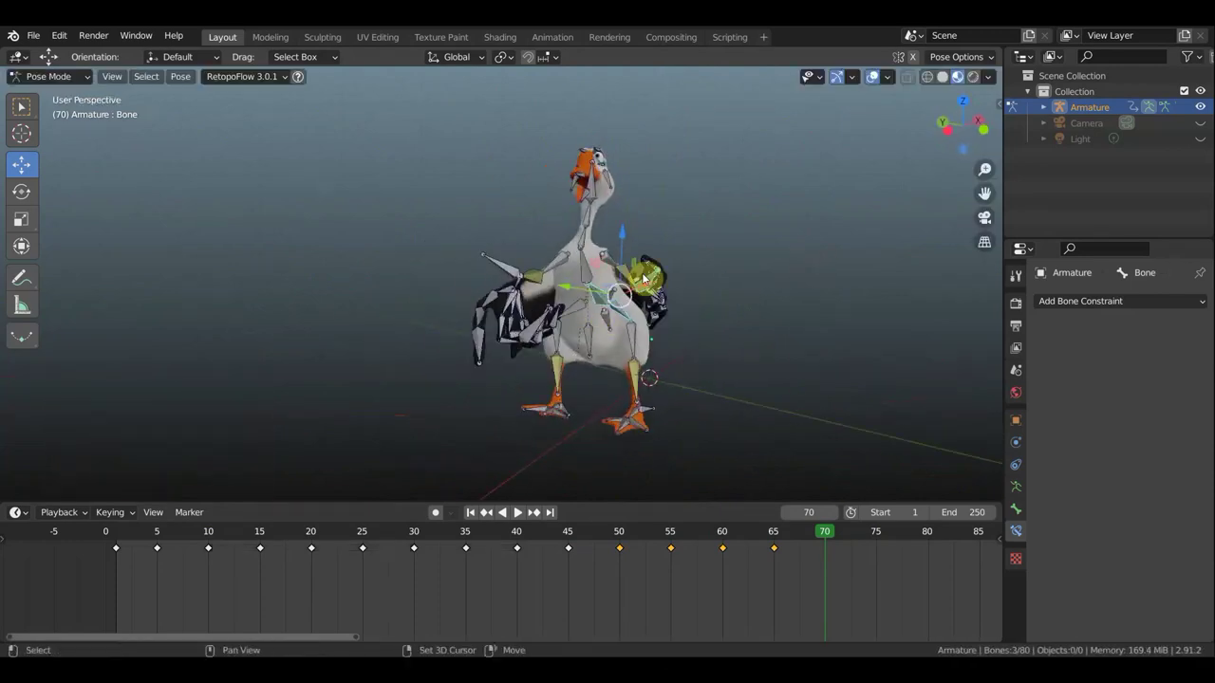
middle_click_drag(539, 275, 636, 341)
left_click(636, 342, "shift")
left_click(757, 386)
middle_click_drag(756, 386, 644, 292)
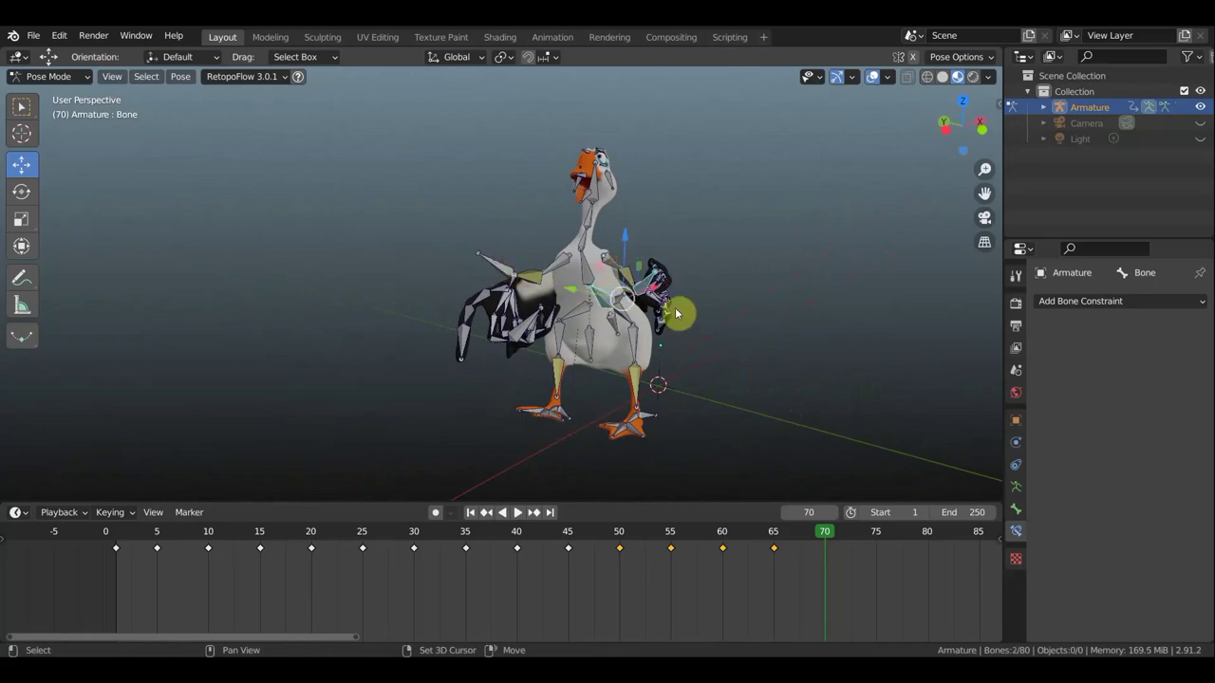
left_click(676, 311, "shift")
key("g")
left_click(794, 349)
mouse_move(794, 349)
middle_mouse_down()
mouse_move(469, 415)
mouse_move(627, 337)
mouse_move(759, 247)
middle_mouse_up()
- Rotate the goose's head bone and a wing bone
key("r")
left_click(707, 217)
mouse_move(644, 258)
middle_mouse_down()
mouse_move(556, 339)
mouse_move(651, 331)
middle_mouse_up()
key("r")
left_click(651, 339)
left_click(446, 284)
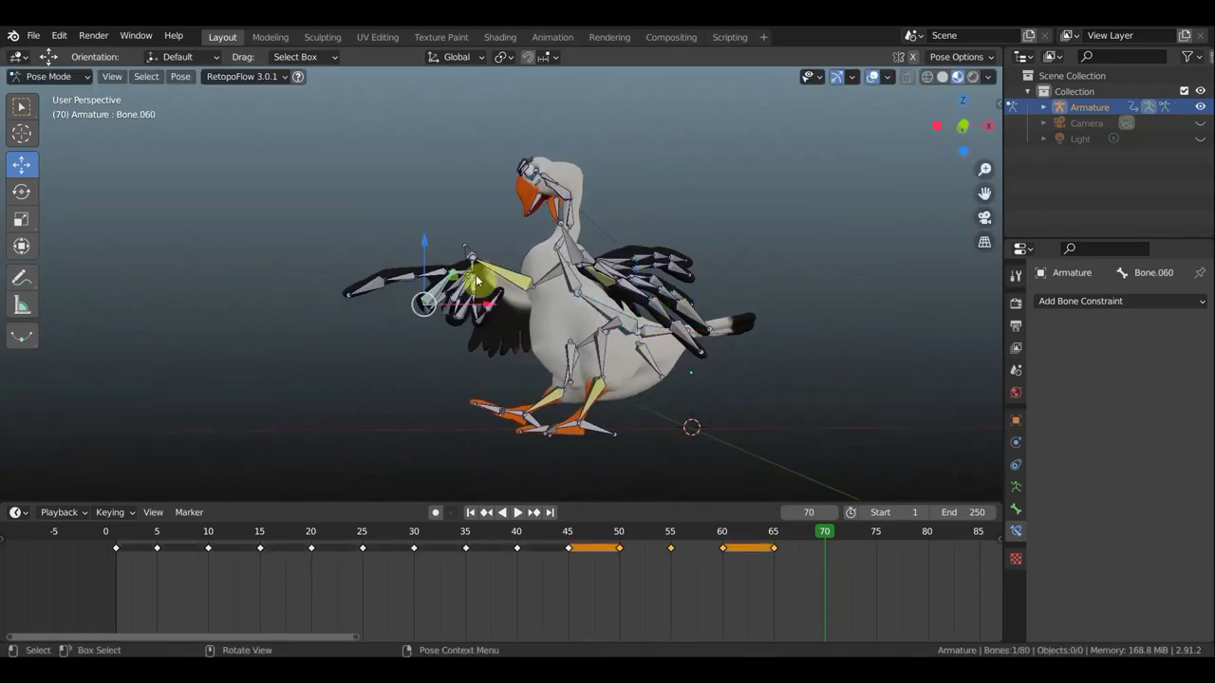
key("r")
left_click(807, 365)
- Keyframe all bones at frame 70 and preview the animation in reverse
key("a")
key("i")
left_click(805, 361)
key("ctrl+shift+space")
key("Escape")
- In front view, move and rotate the foot bone, rotate the whole goose, and rekey all bones
key("KP_1")
mouse_move(651, 369)
left_mouse_down()
mouse_move(478, 420)
mouse_move(537, 403)
left_mouse_up()
left_click(537, 404)
key("r")
left_click(421, 360)
mouse_move(420, 360)
middle_mouse_down()
mouse_move(716, 365)
mouse_move(533, 287)
middle_mouse_up()
left_click(533, 286)
key("KP_1")
key("a")
key("r")
left_click(620, 326)
key("i")
left_click(620, 326)
- Review the motion from frame 53 to 70, then keyframe all bones at frame 75
mouse_move(813, 538)
left_mouse_down()
mouse_move(794, 556)
mouse_move(683, 560)
mouse_move(874, 570)
left_mouse_up()
left_click_drag(570, 331, 496, 329)
left_click(495, 330)
key("i")
left_click(740, 295)
key("space")
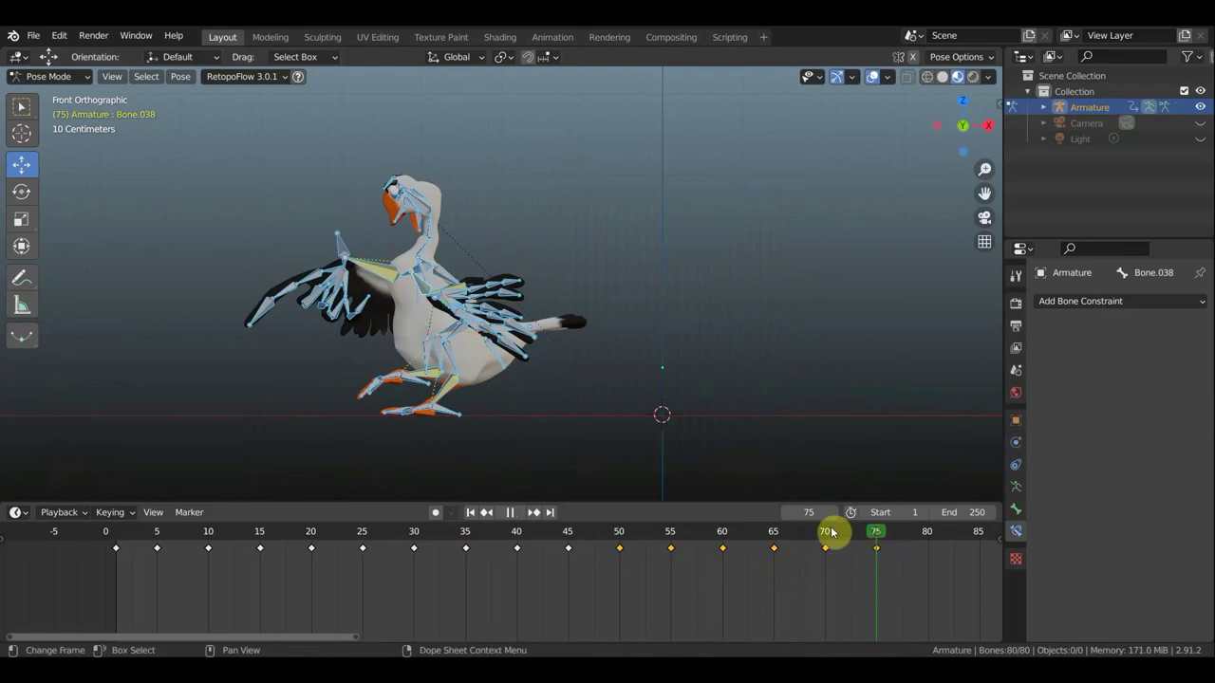
- Back at frame 75, swing the wing bone upward and play the animation back
left_click_drag(122, 540, 841, 507)
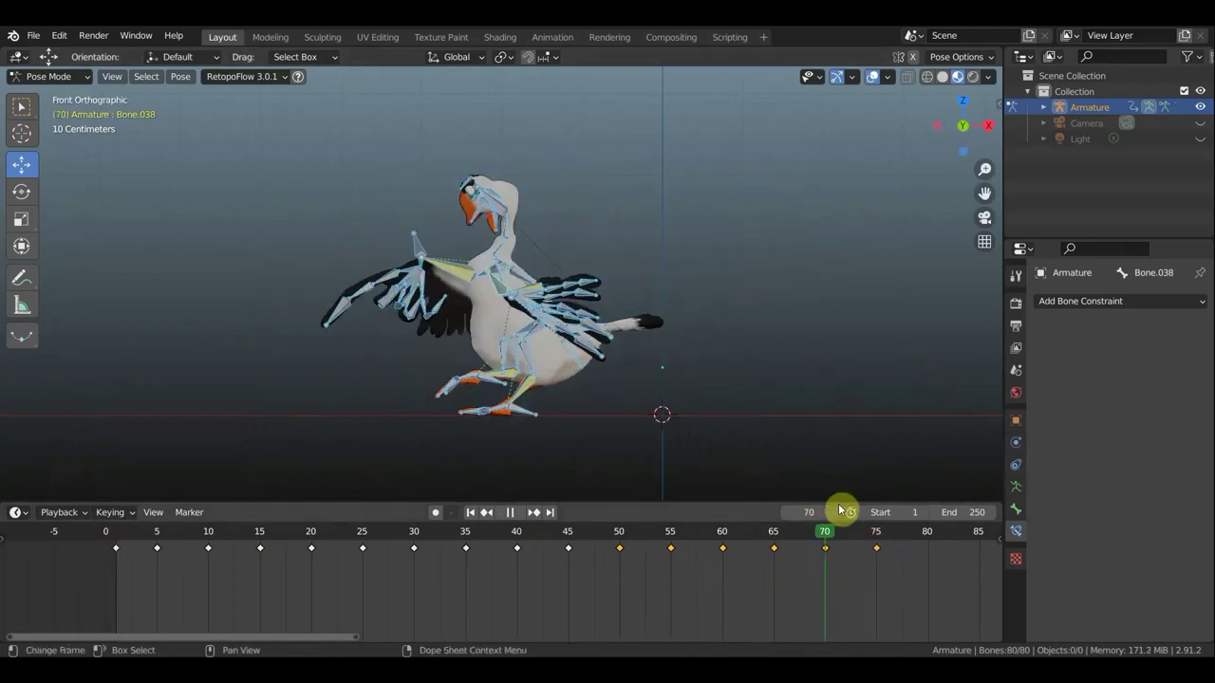
left_click(313, 275)
key("r")
left_click(426, 211)
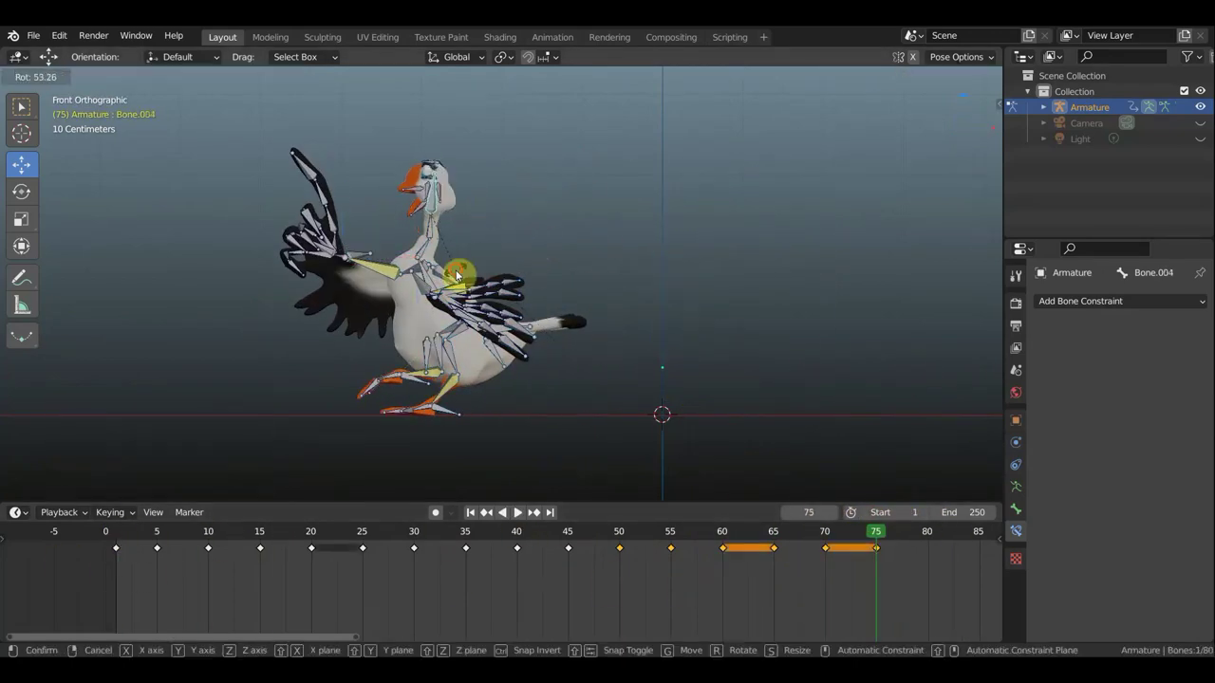
left_click(214, 177)
middle_click_drag(215, 177, 658, 281)
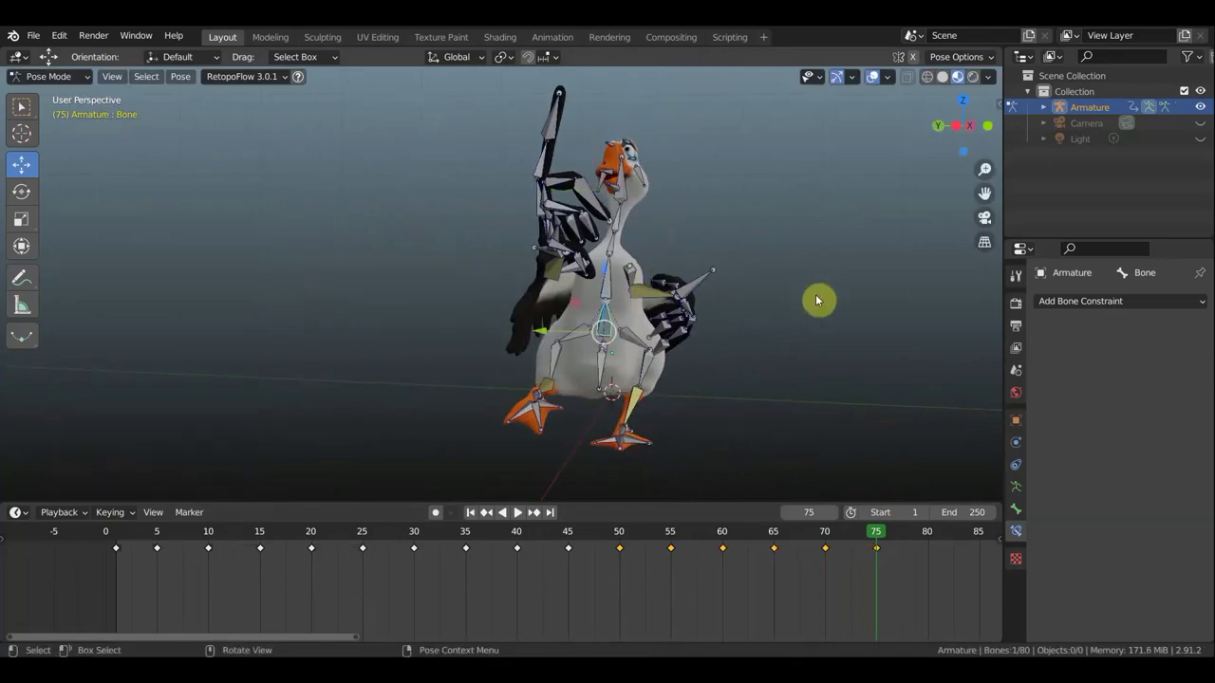
middle_click_drag(810, 297, 694, 281)
key("a")
key("shift+ctrl+space")
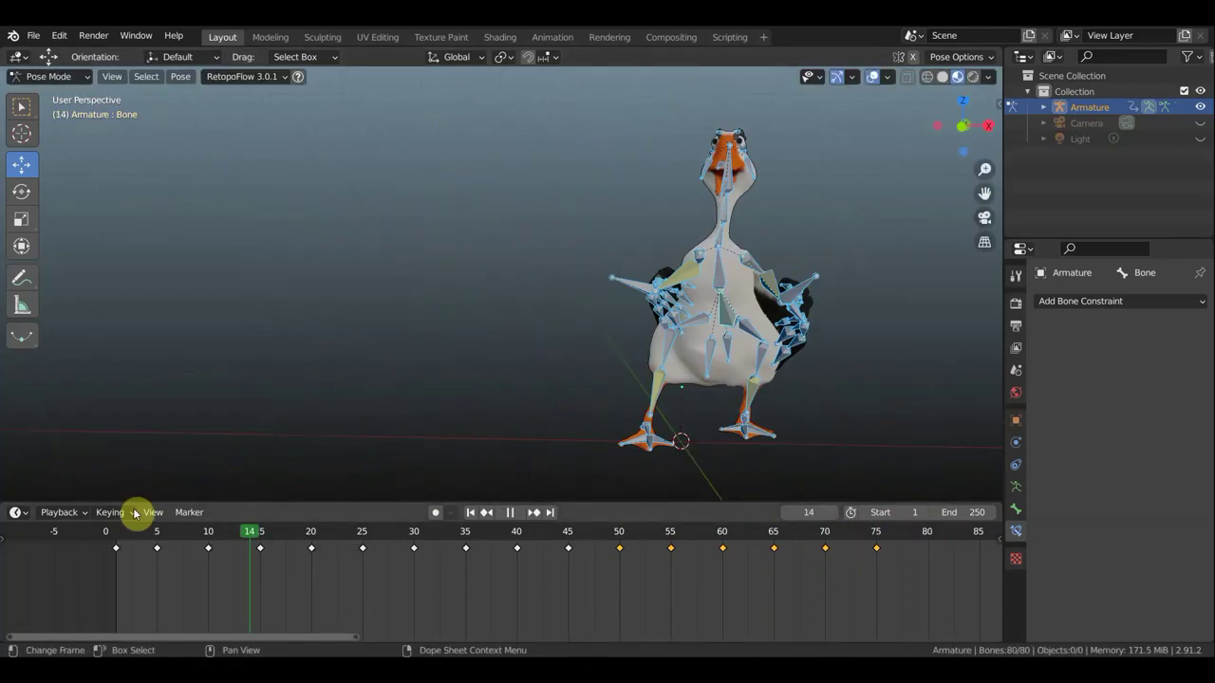
key("space")
- Rotate one leg bone and move another to shift the legs
middle_click_drag(608, 408, 475, 387)
left_click(476, 387)
key("KP_1")
key("r")
left_click(526, 453)
middle_click_drag(526, 453, 596, 421)
key("g")
left_click(659, 441)
mouse_move(659, 441)
middle_mouse_down()
mouse_move(591, 426)
mouse_move(523, 583)
middle_mouse_up()
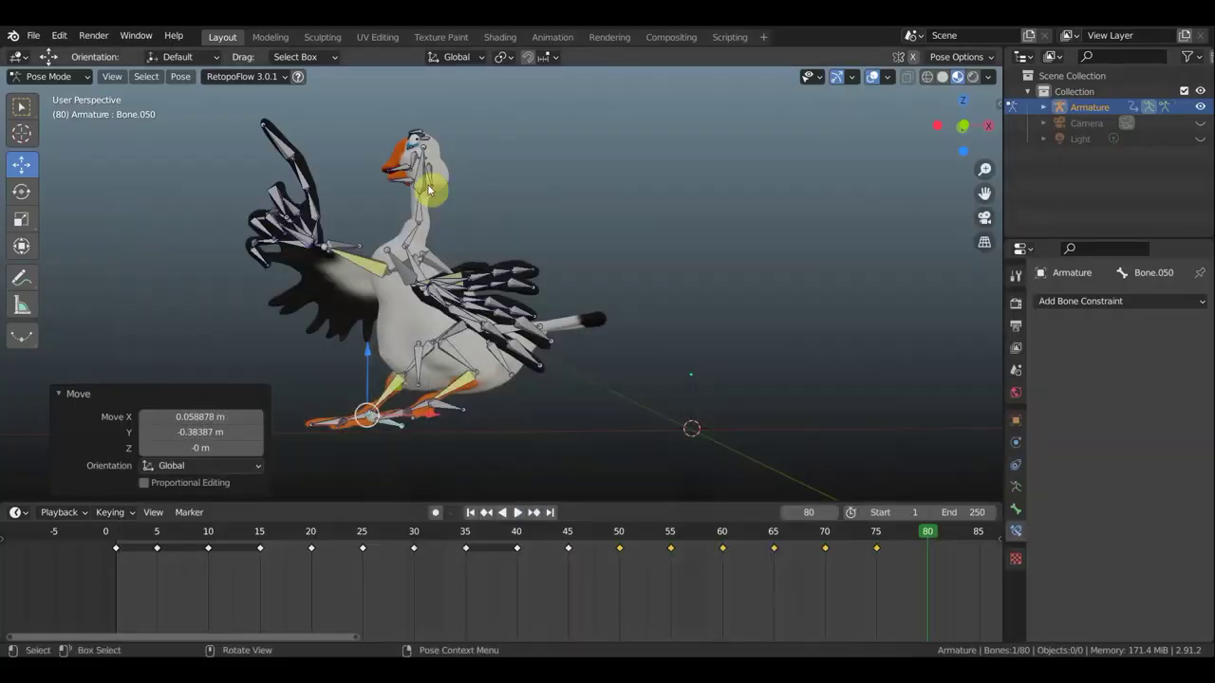
- Reposition the wing bone, then rotate and move the root bone so the body faces forward
key("r")
left_click(629, 173)
key("g")
left_click(569, 285)
mouse_move(570, 285)
middle_mouse_down()
mouse_move(604, 313)
mouse_move(570, 263)
middle_mouse_up()
left_click(570, 263)
key("r")
left_click(670, 342)
key("g")
left_click(836, 164)
mouse_move(836, 164)
middle_mouse_down()
mouse_move(766, 215)
mouse_move(838, 397)
middle_mouse_up()
- Rotate the selected bone, keyframe the whole rig at frame 80 and play it back
left_click(706, 390)
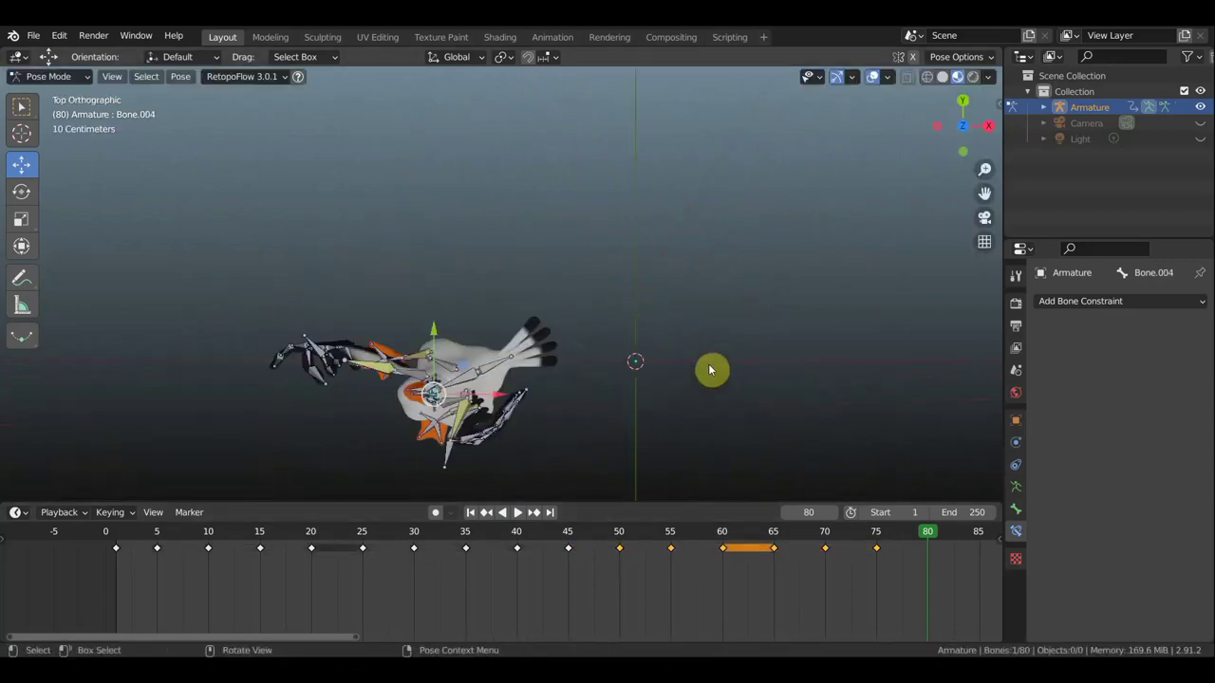
middle_click_drag(711, 369, 713, 104)
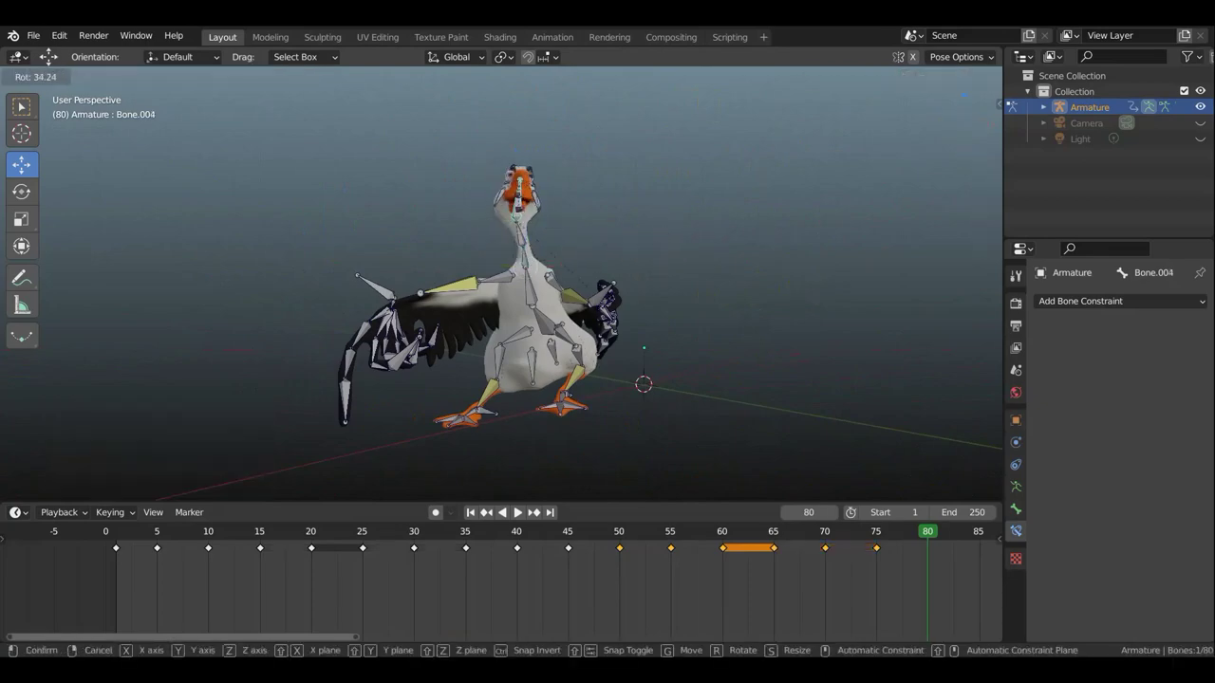
key("r")
left_click(505, 178)
key("a")
key("i")
key("space")
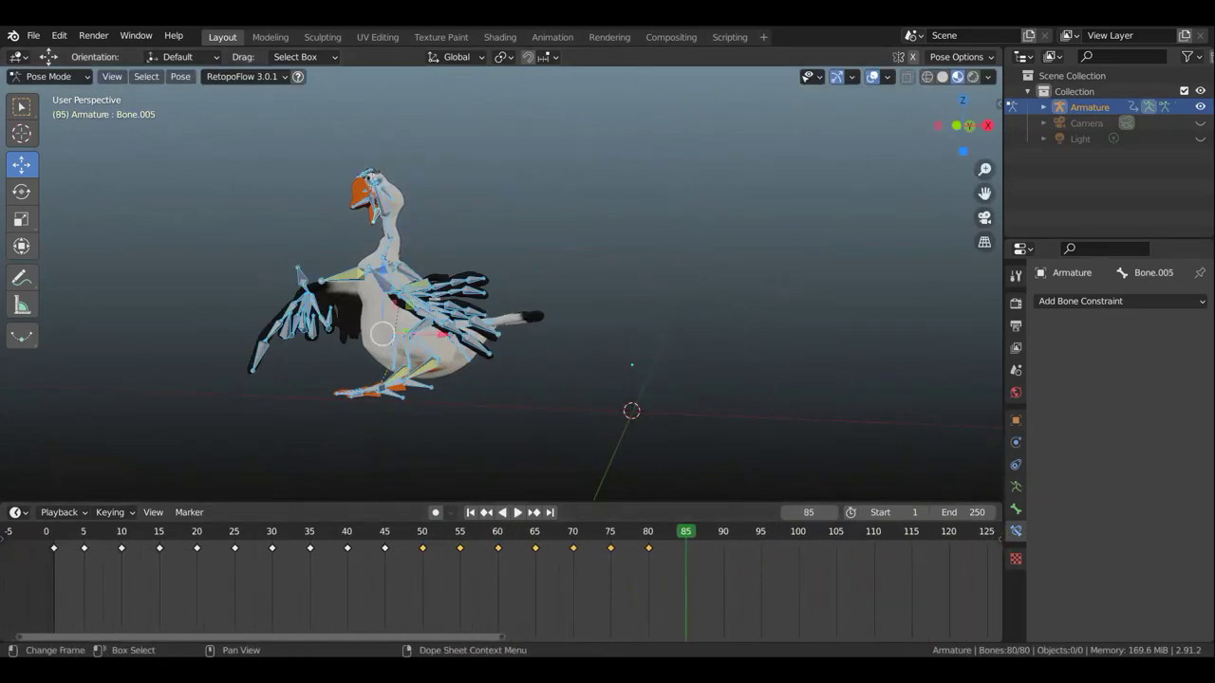
- Shift a body bone along X, rotate it, and keyframe all bones at frame 90
key("space")
key("KP_1")
key("g")
key("x")
left_click(707, 396)
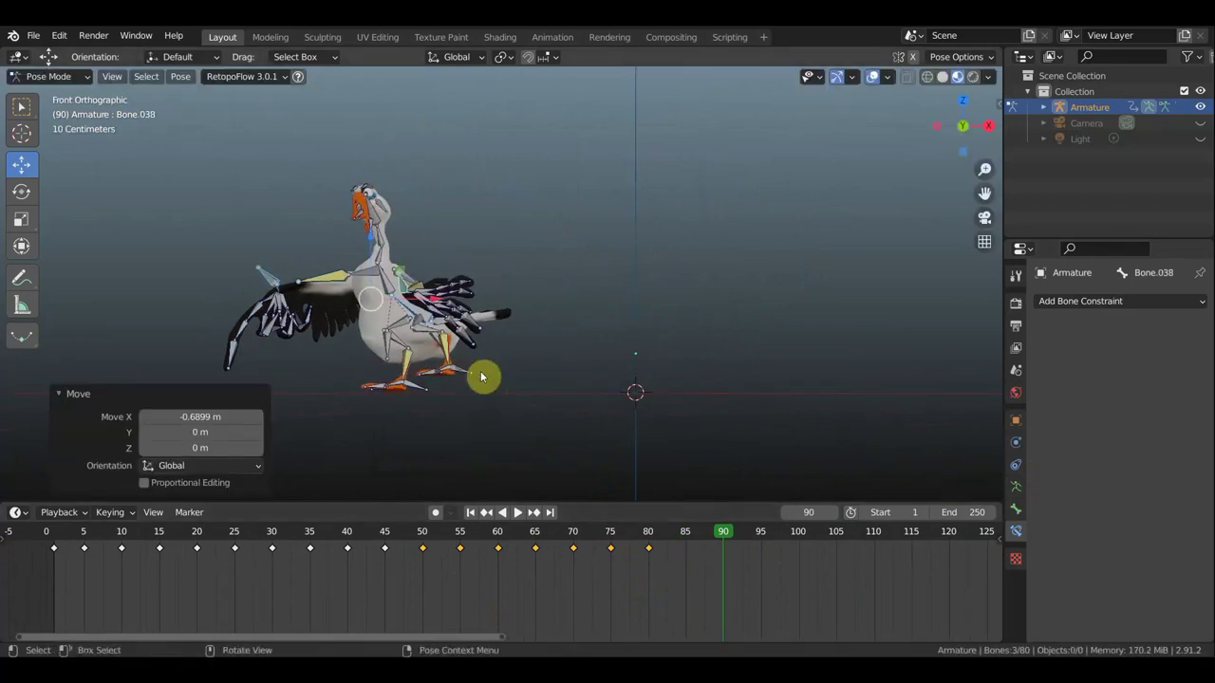
key("r")
left_click(439, 327)
left_click(413, 381)
key("a")
key("i")
left_click(503, 536)
- Go to frame 95 and move the wing bone, undoing an accidental leg move
key("space")
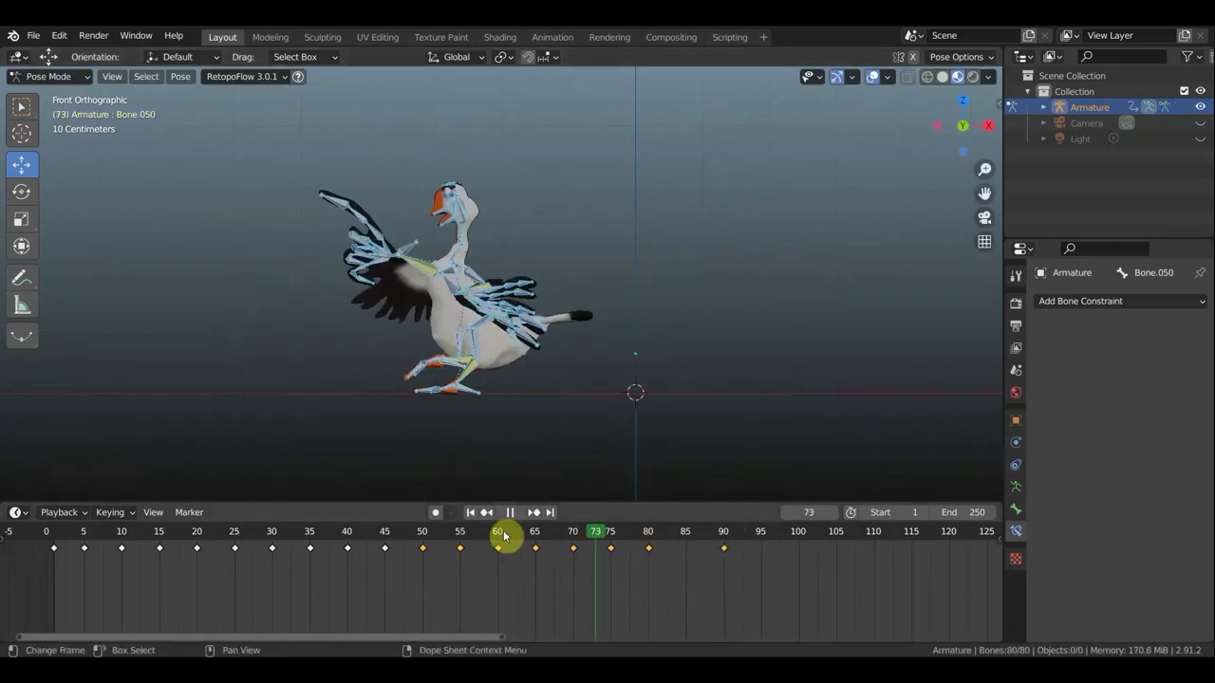
left_click(699, 531)
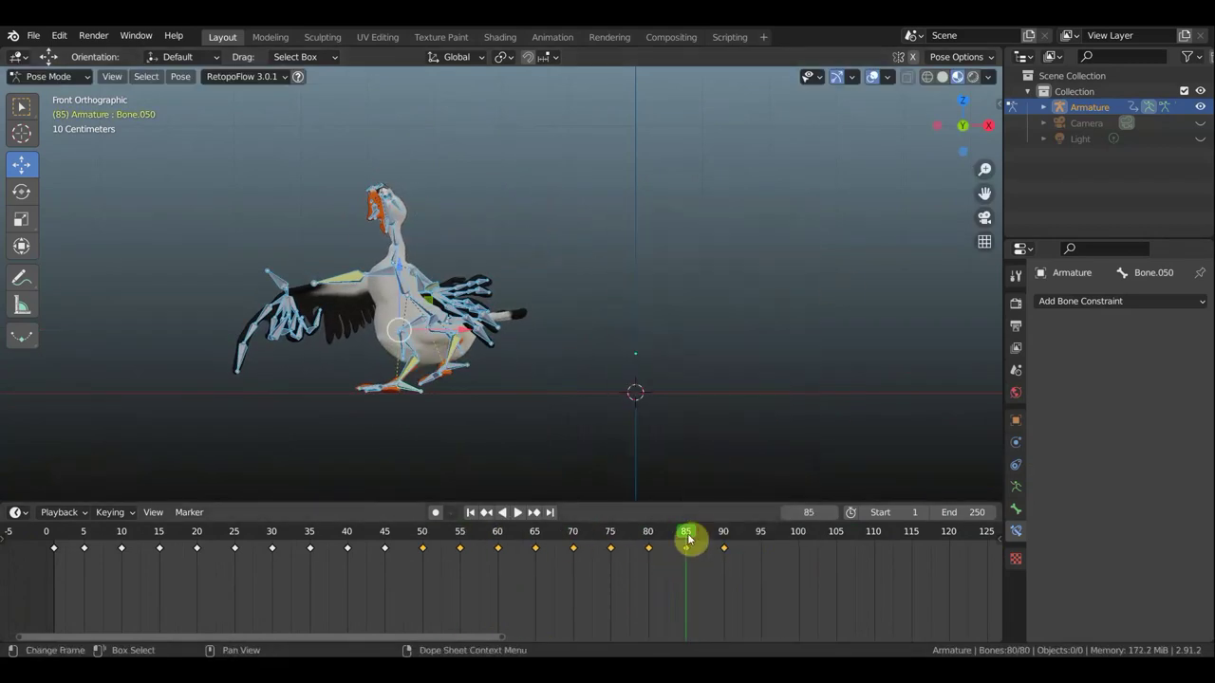
left_click_drag(610, 533, 762, 533)
left_click(456, 379)
key("g")
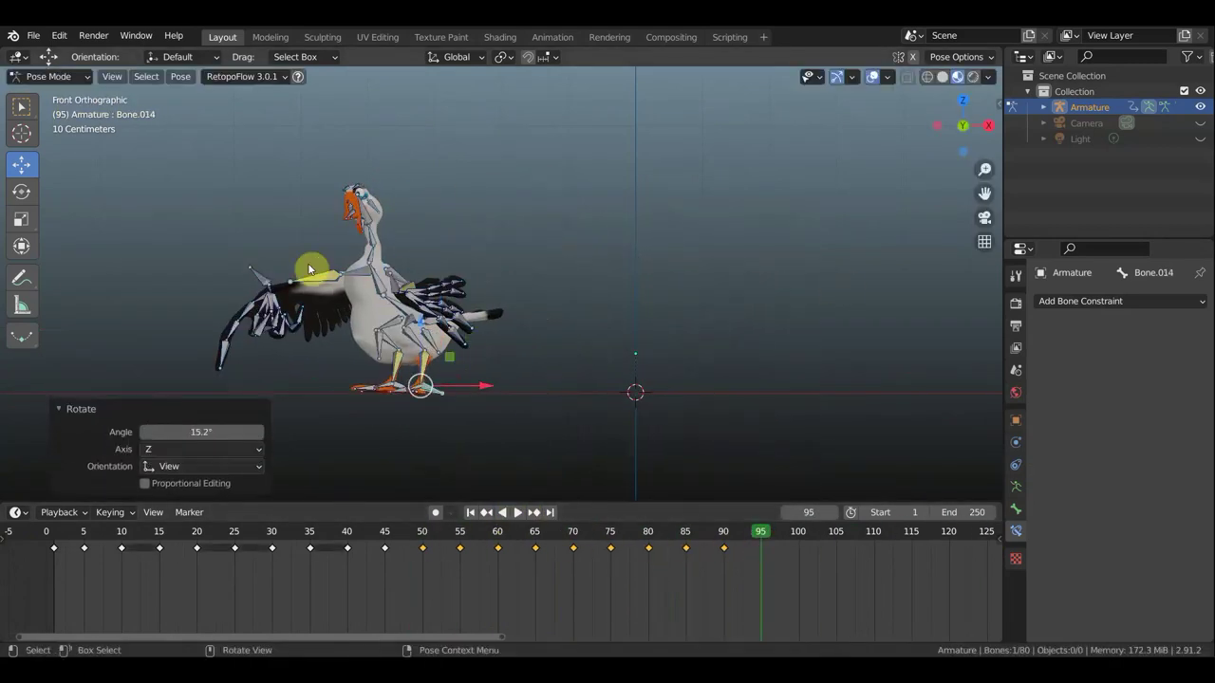
key("ctrl+z")
left_click(337, 281)
key("g")
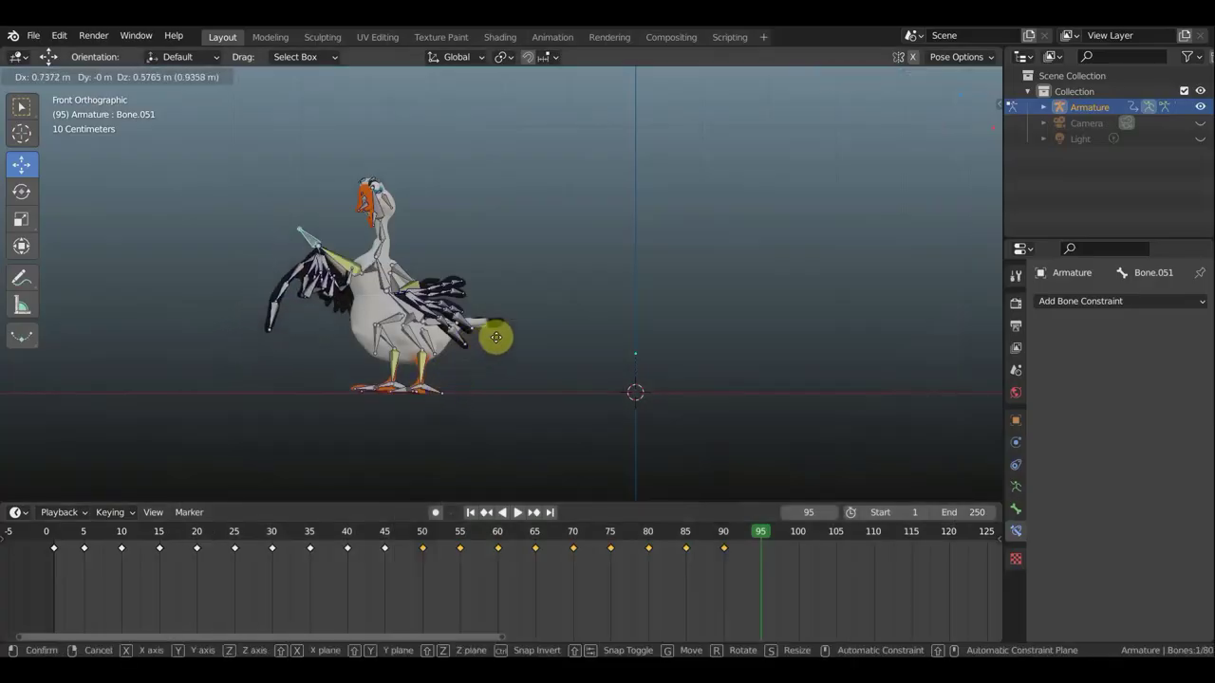
left_click(485, 341)
middle_click_drag(485, 342, 572, 280)
- Rotate another wing bone and several body bones for the frame-95 pose
left_click(542, 271)
key("r")
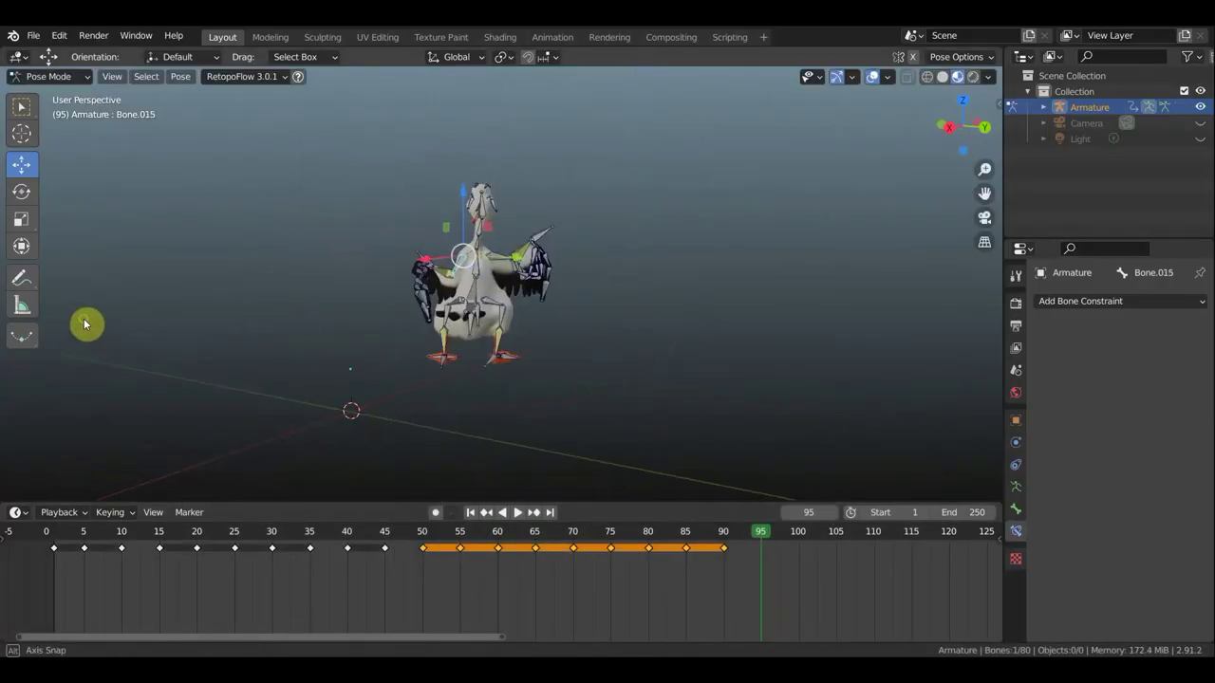
left_click(82, 323)
mouse_move(81, 323)
middle_mouse_down()
mouse_move(885, 472)
mouse_move(651, 409)
middle_mouse_up()
key("r")
left_click(675, 298)
middle_click_drag(674, 298, 351, 302)
left_click(351, 302)
key("r")
left_click(537, 228)
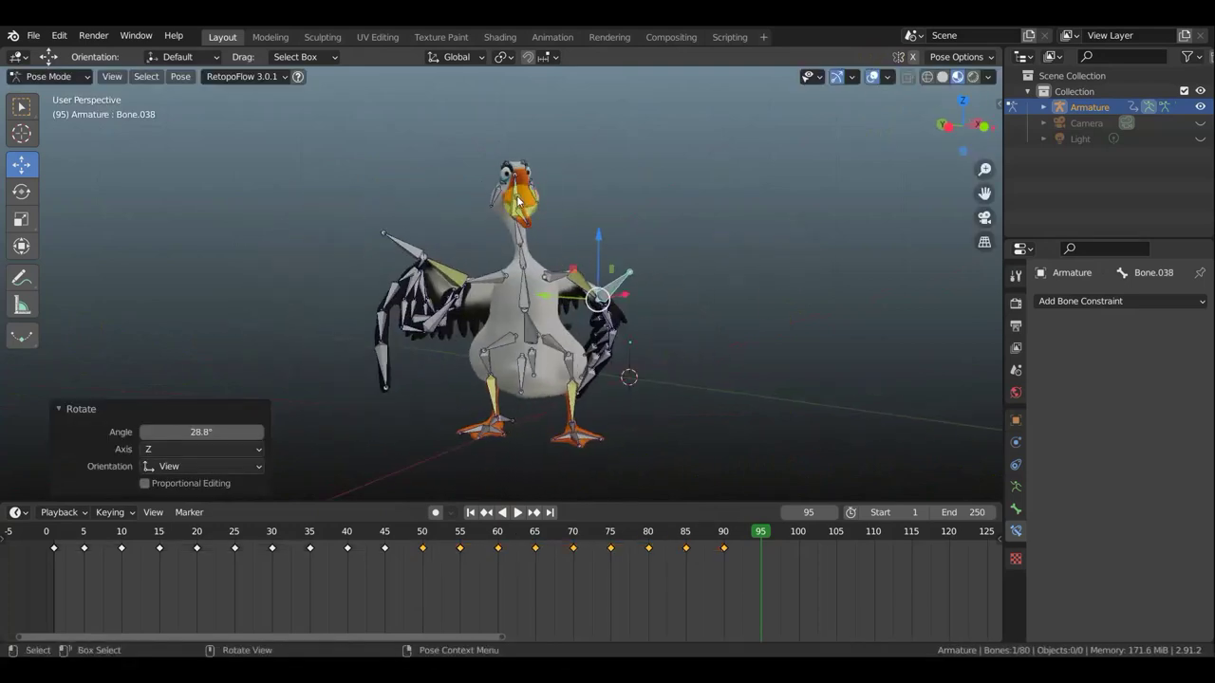
- Rotate one more bone and key Location & Rotation for all bones at frame 95
middle_click_drag(537, 228, 599, 422)
key("r")
left_click(620, 218)
middle_click_drag(619, 217, 607, 247)
key("i")
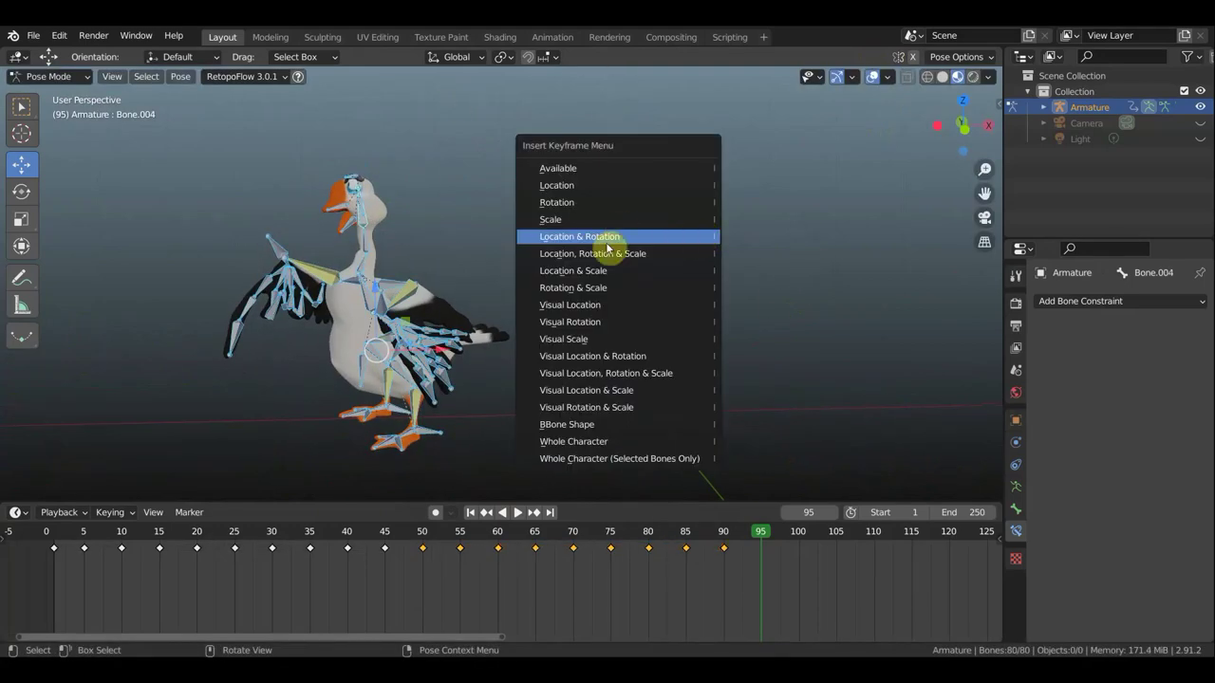
left_click(610, 244)
key("space")
- Keyframe the goose pose at frames 90 and 85
left_click_drag(740, 532, 685, 536)
left_click(321, 240)
key("i")
left_click(641, 247)
key("r")
left_click(541, 294)
key("i")
left_click(541, 295)
- At frame 100, move the wing bone into a new position
left_click(797, 534)
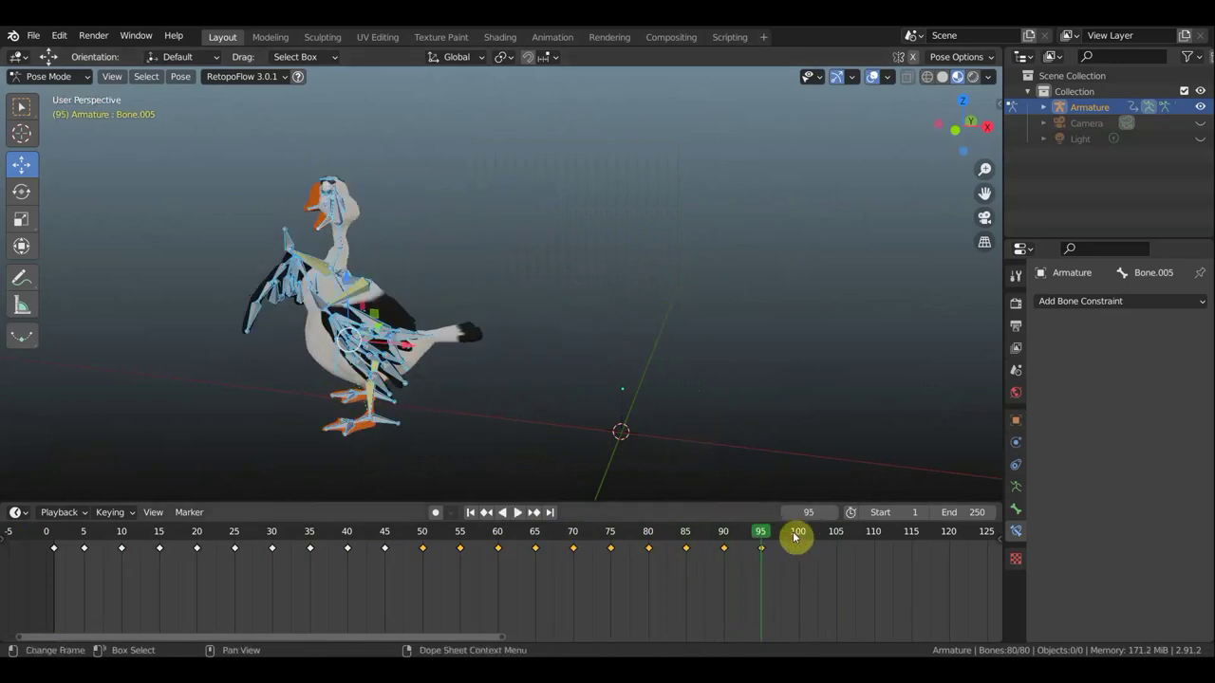
key("r")
middle_click_drag(615, 434, 691, 333, "alt")
left_click(523, 341)
key("g")
left_click(523, 341)
- Move and rotate two more bones to finish the frame-100 wing pose
left_click(379, 277)
key("g")
left_click(406, 274)
key("g")
left_click(481, 292)
left_click(364, 291)
key("r")
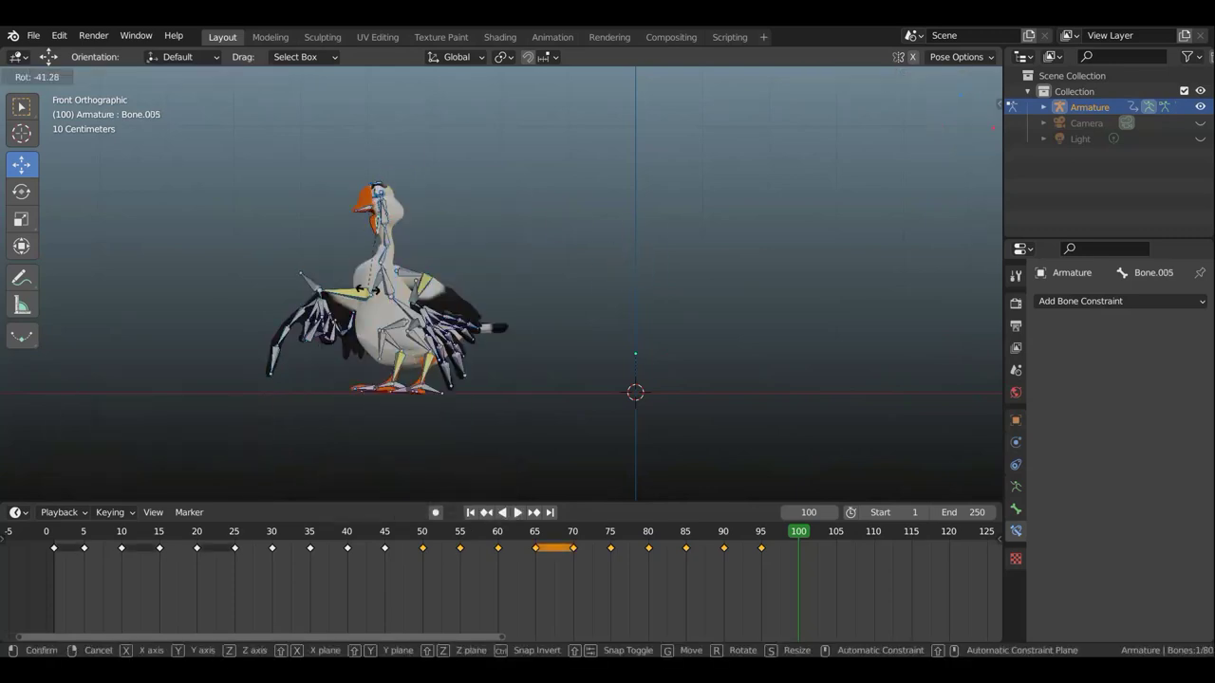
left_click(147, 174)
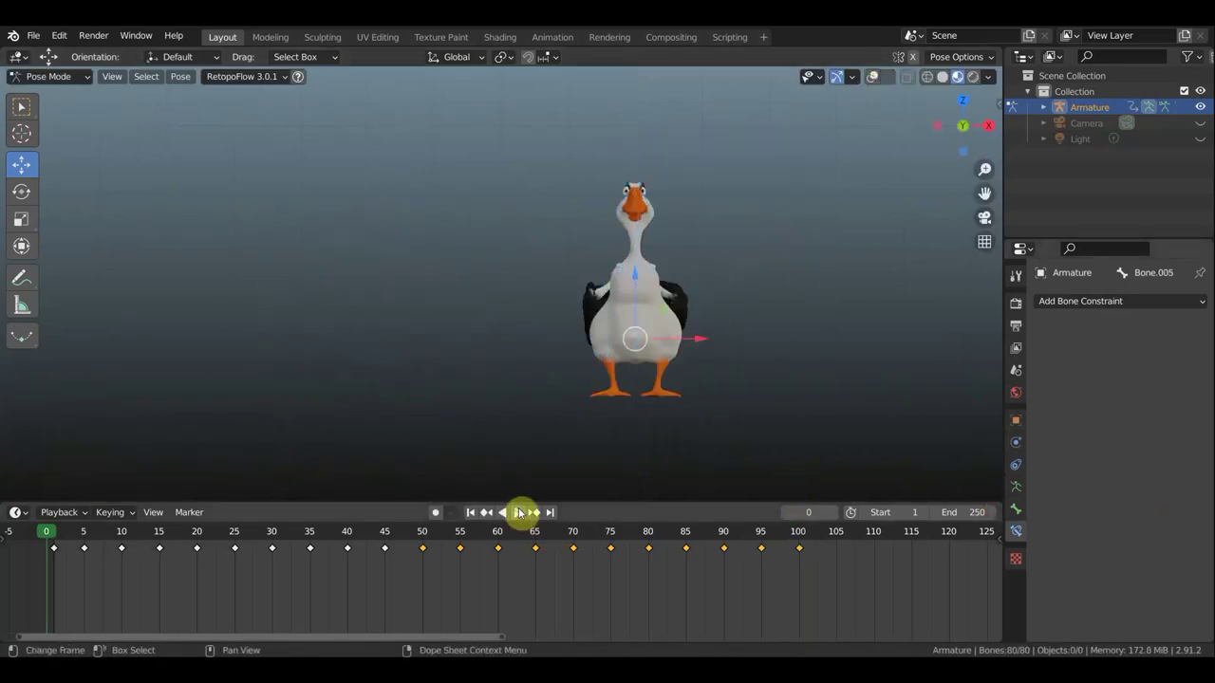
- Play and scrub the dance, then at frame 105 rotate a bone and key Location & Rotation
left_click(520, 512)
mouse_move(618, 534)
left_mouse_down()
mouse_move(401, 534)
mouse_move(779, 555)
mouse_move(45, 538)
left_mouse_up()
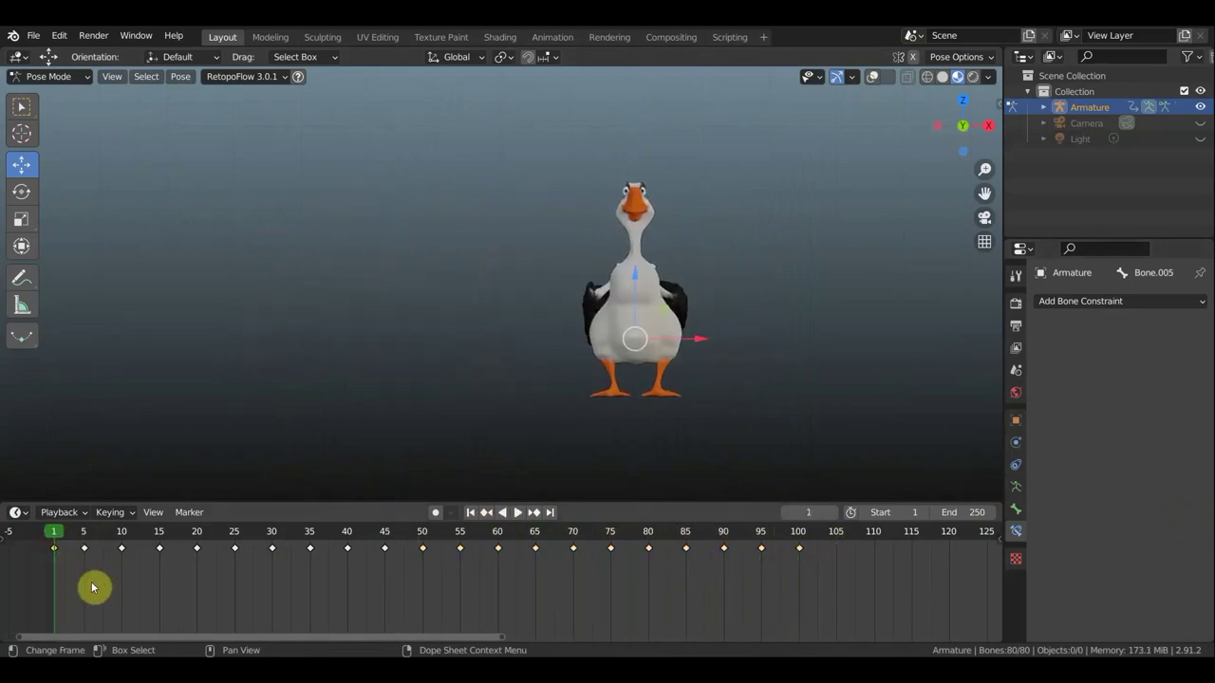
left_click(835, 539)
key("g")
left_click(247, 338)
key("r")
left_click(569, 285)
middle_click_drag(569, 285, 696, 104)
key("i")
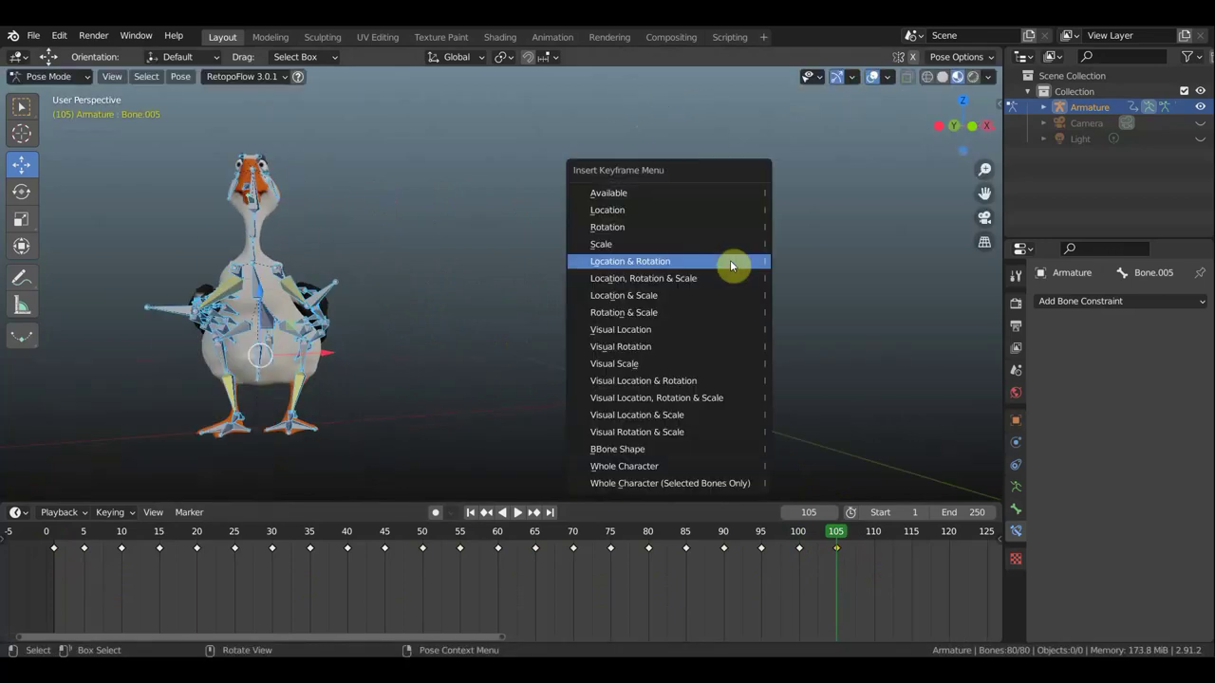
left_click(731, 263)
- Back at frame 105, move and rotate the Bone.051 wing bone into position
key("KP_1")
mouse_move(813, 528)
left_mouse_down()
mouse_move(845, 531)
mouse_move(835, 536)
left_mouse_up()
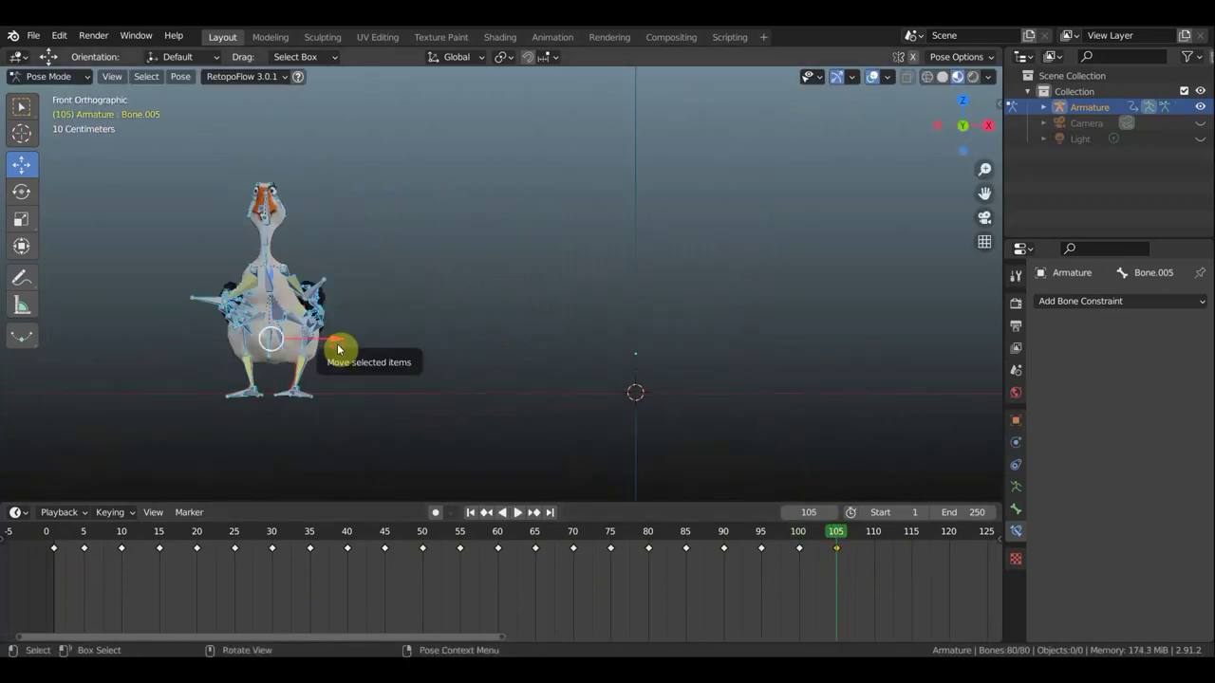
left_click_drag(338, 350, 621, 363)
middle_click_drag(621, 364, 338, 263)
key("r")
left_click(516, 352)
middle_click_drag(515, 352, 454, 323)
left_click(453, 322)
key("KP_3")
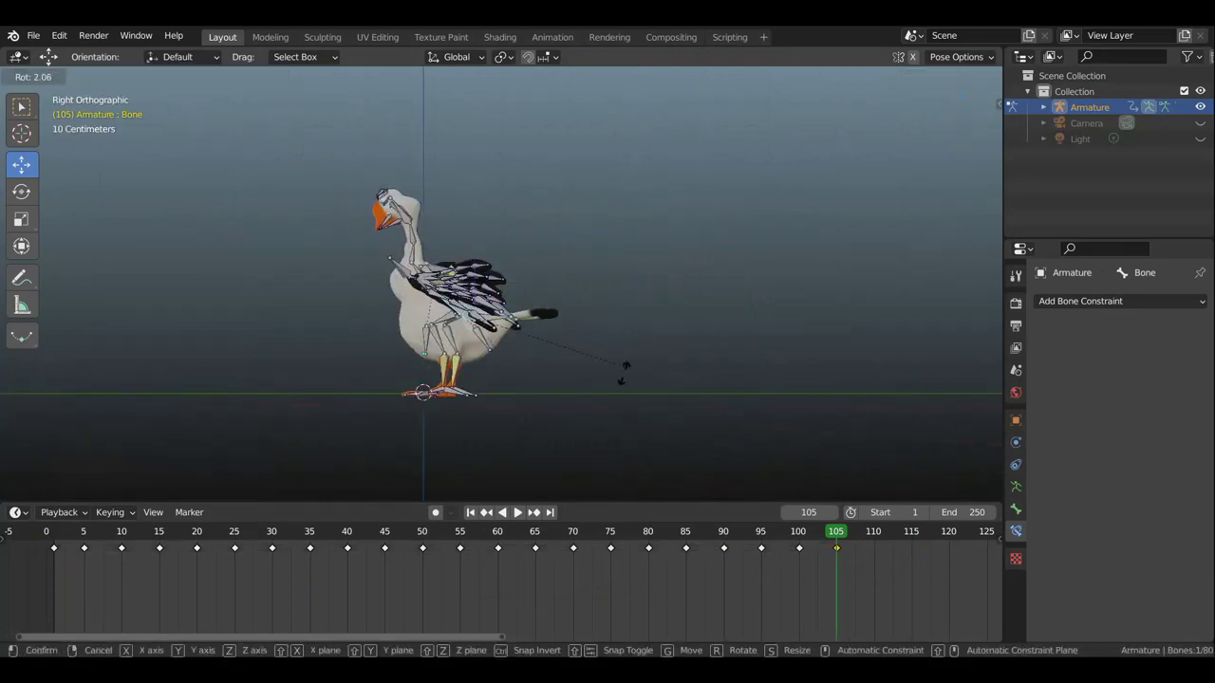
- Swing a wing bone into place and rotate the left wing bone
key("r")
left_click(605, 389)
middle_click_drag(605, 388, 412, 274)
left_click_drag(411, 274, 412, 274)
mouse_move(412, 274)
middle_mouse_down()
mouse_move(899, 358)
mouse_move(789, 307)
middle_mouse_up()
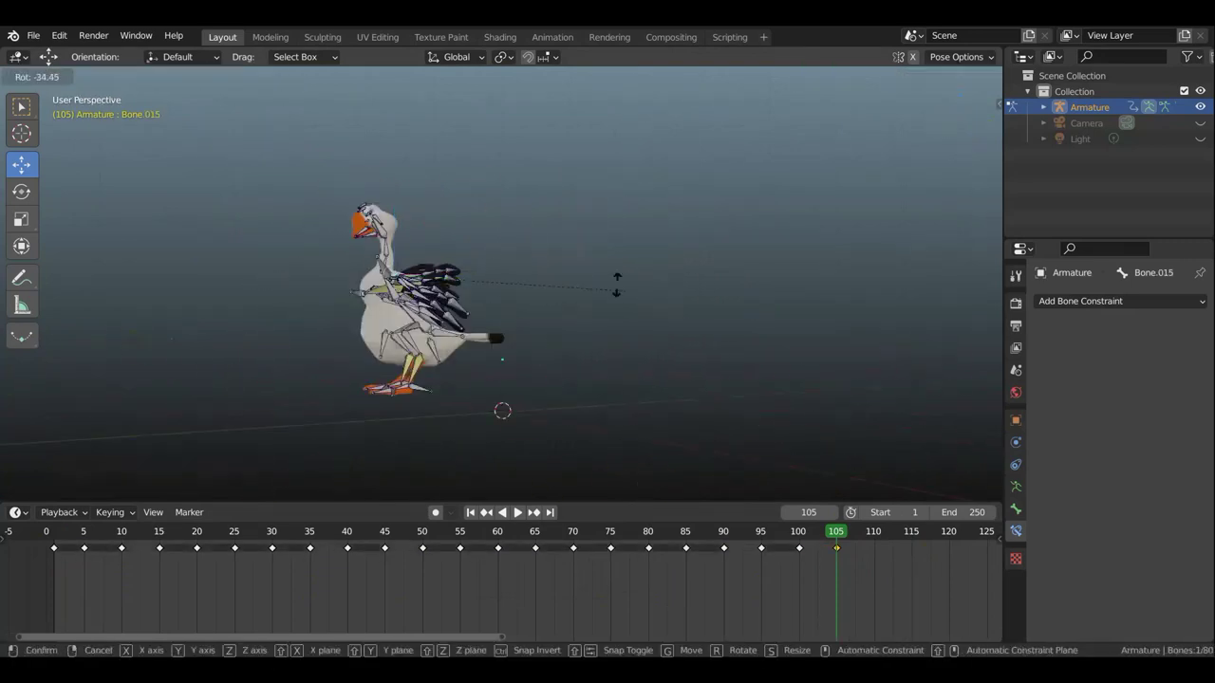
key("r")
left_click(789, 307)
left_click(353, 287)
key("r")
left_click(243, 292)
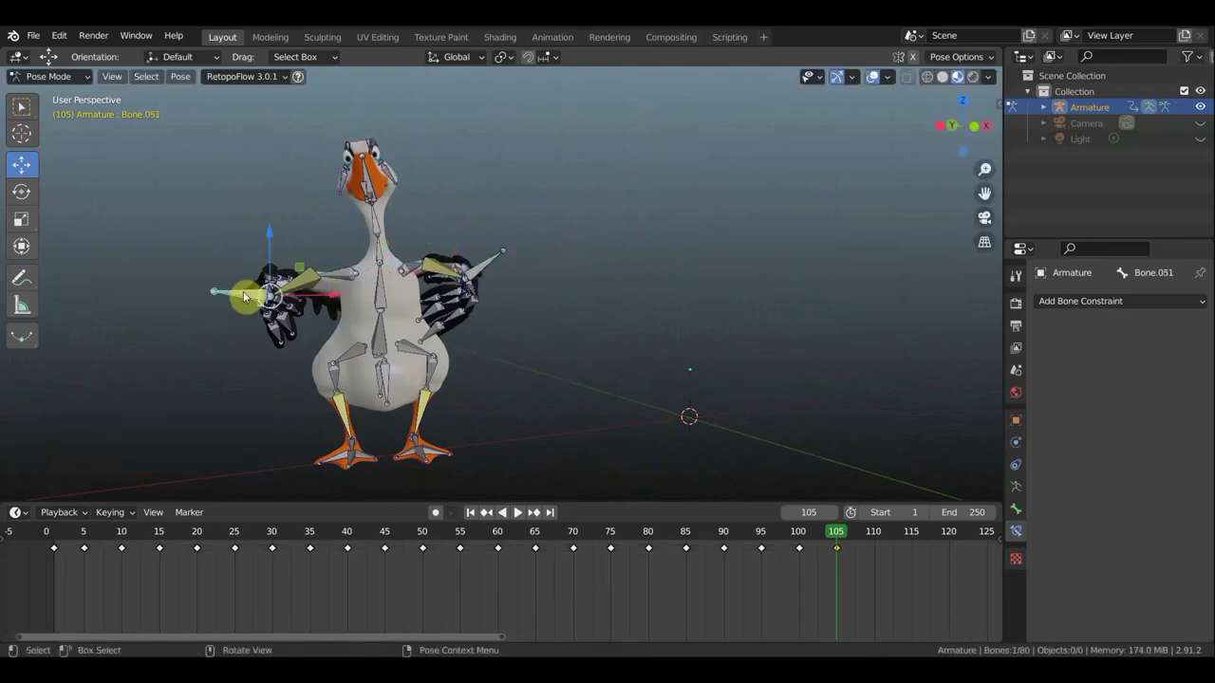
- Move and rotate the right wing bone, then rotate the head
left_click_drag(482, 250, 488, 263)
key("g")
key("r")
left_click(481, 266)
mouse_move(481, 266)
middle_mouse_down()
mouse_move(504, 184)
mouse_move(501, 238)
mouse_move(421, 291)
mouse_move(692, 189)
middle_mouse_up()
left_click(420, 292)
key("r")
left_click(421, 291)
left_click(692, 189)
key("r")
left_click(826, 212)
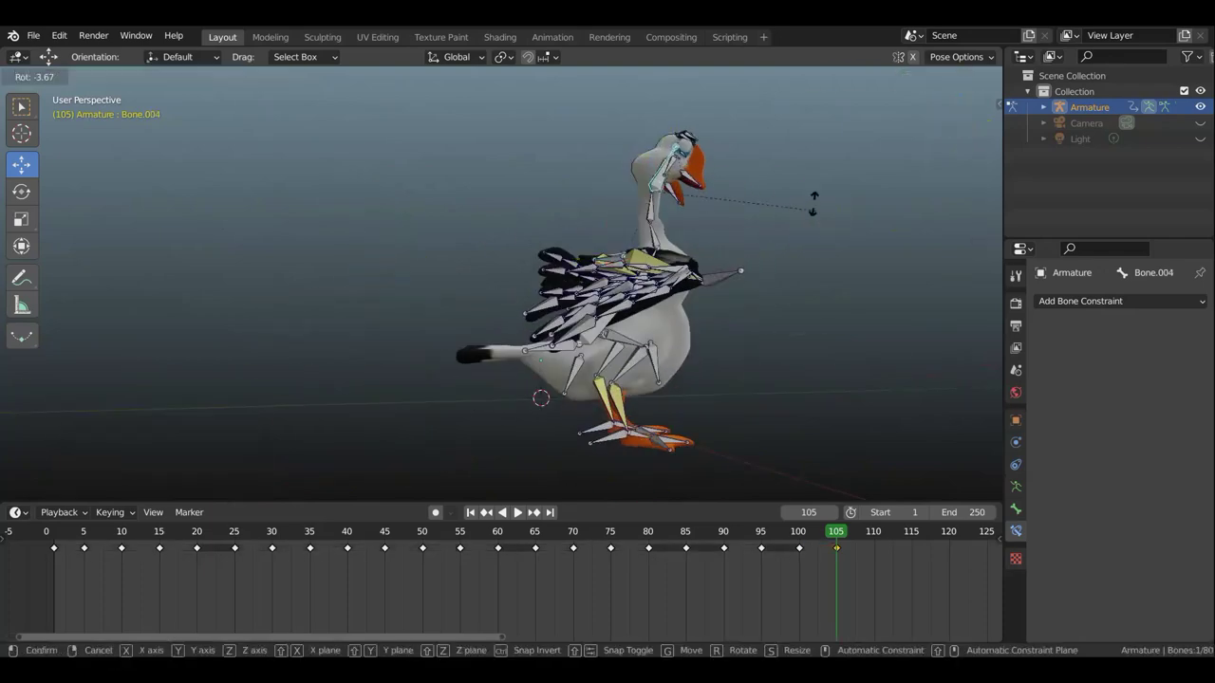
- Key location and rotation for all bones, move those keys from frame 105 to 110, and play
key("a")
key("i")
left_click(794, 181)
left_click(843, 563)
mouse_move(835, 549)
left_mouse_down()
mouse_move(873, 549)
mouse_move(800, 537)
mouse_move(841, 542)
left_mouse_up()
middle_click_drag(740, 446, 712, 407)
key("KP_1")
key("space")
left_click(803, 543)
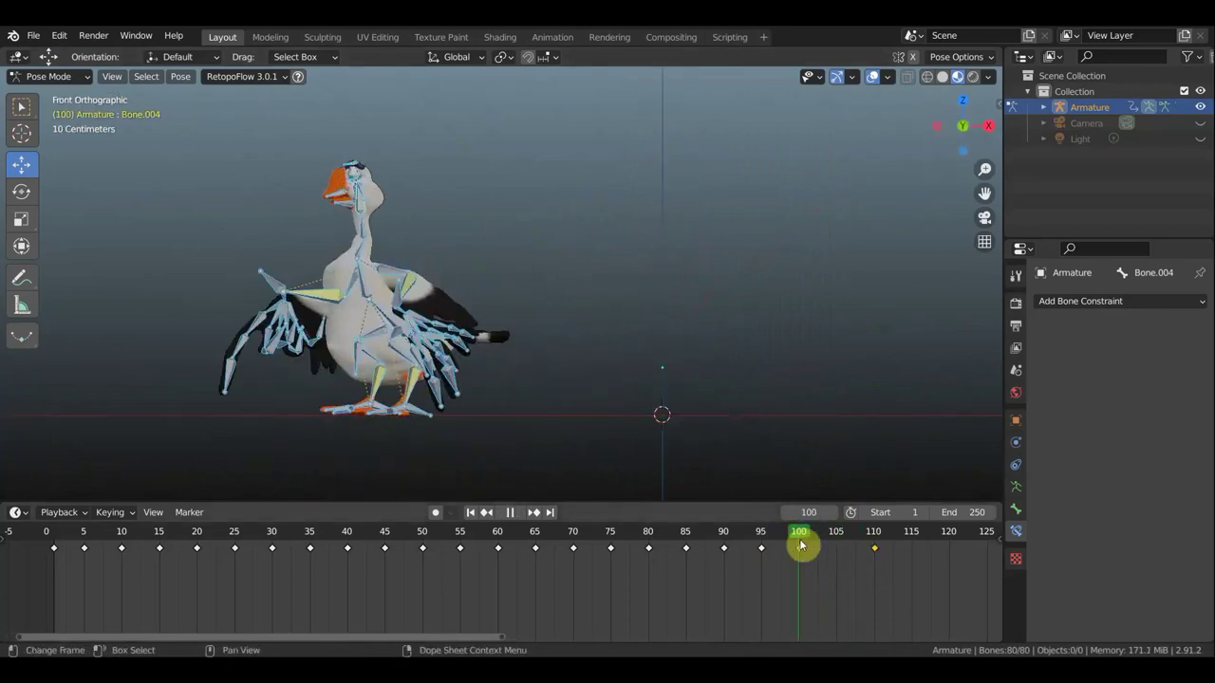
- Stop playback and move the right wing bone into a new flap position
key("space")
middle_click_drag(387, 347, 542, 298)
left_click(546, 300)
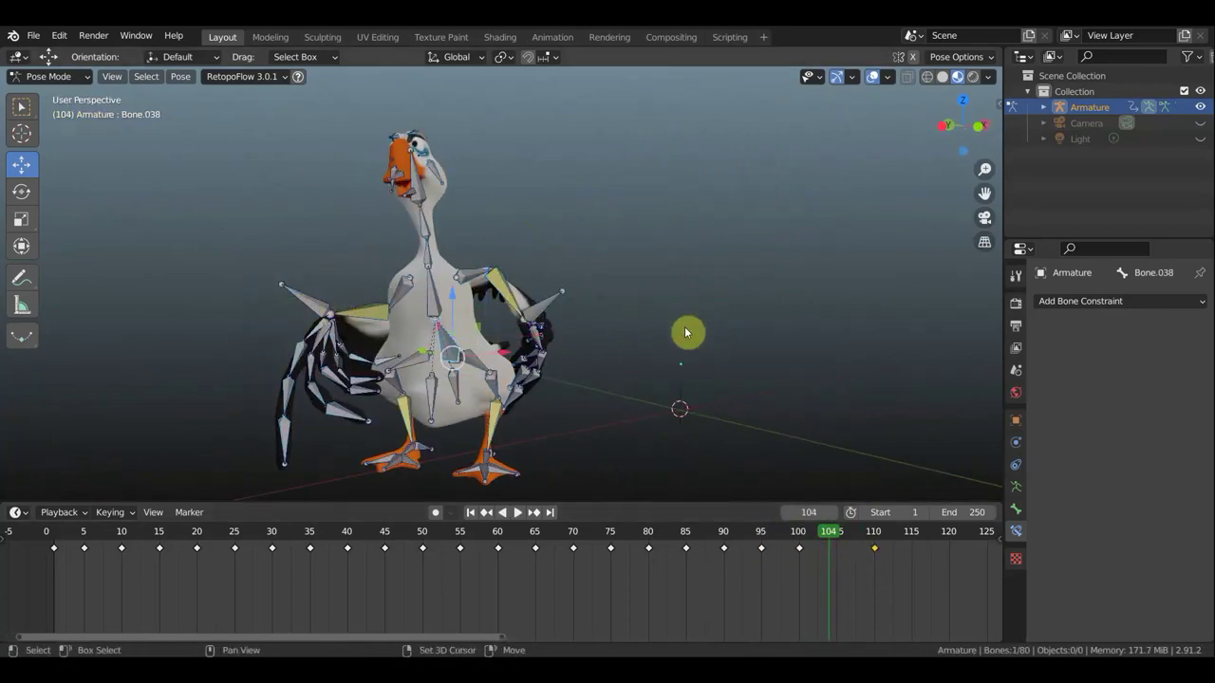
middle_click_drag(686, 332, 769, 355)
key("g")
left_click(610, 417)
key("g")
left_click(653, 409)
mouse_move(653, 410)
middle_mouse_down()
mouse_move(645, 433)
mouse_move(582, 416)
mouse_move(348, 291)
middle_mouse_up()
- Rotate and reposition another wing bone, undoing attempts until the pose looks right
left_click(645, 434)
key("r")
left_click(645, 427)
key("ctrl+z")
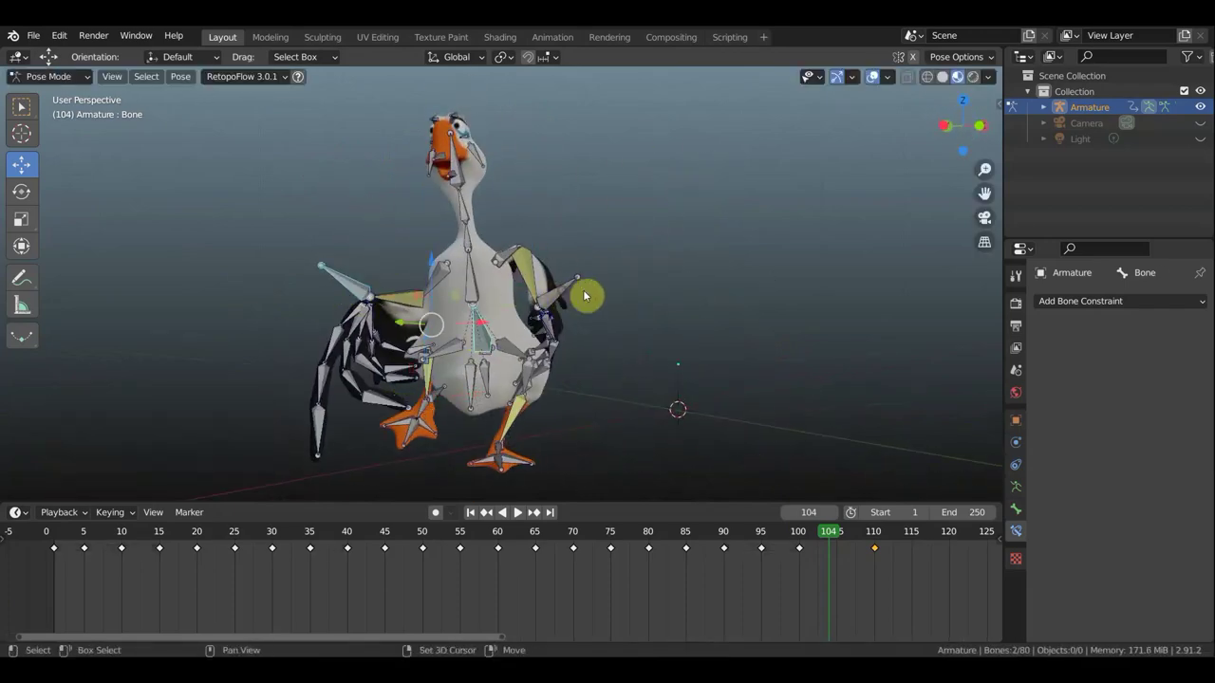
middle_click_drag(583, 296, 591, 314)
key("r")
left_click(541, 395)
middle_click_drag(541, 396, 594, 224)
key("ctrl+z")
key("g")
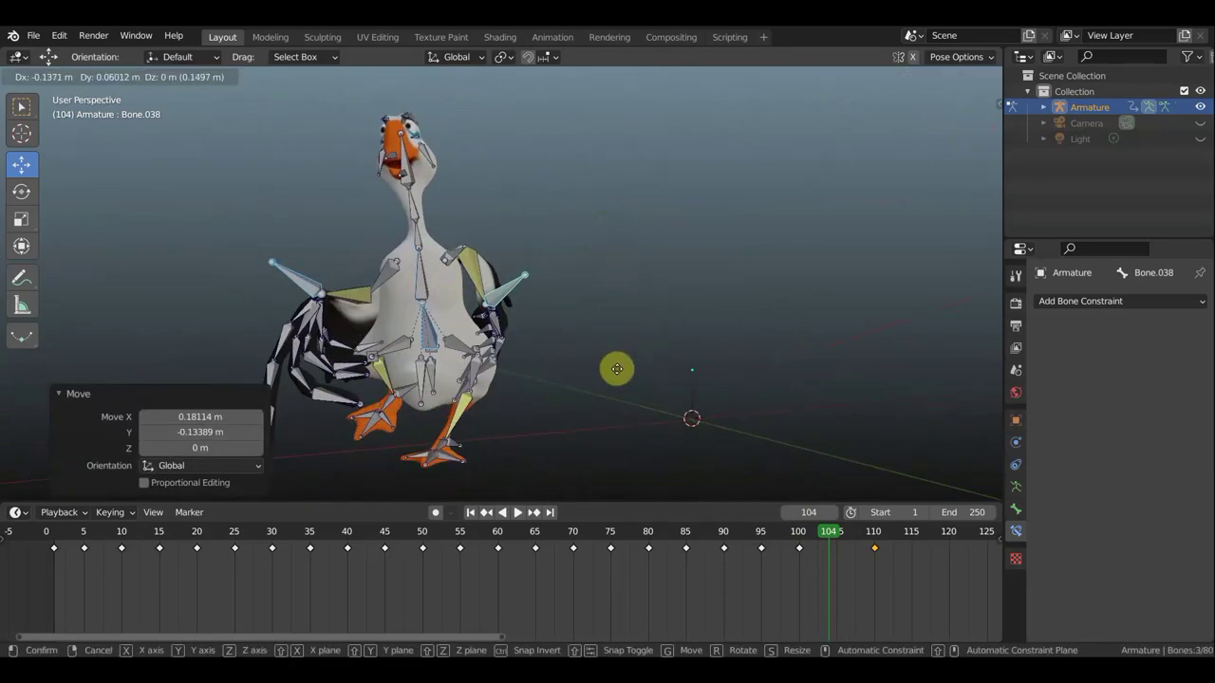
left_click(616, 368)
- Move and rotate another bone, then key its Location & Rotation
middle_click_drag(617, 368, 482, 367)
key("r")
left_click(482, 366)
key("g")
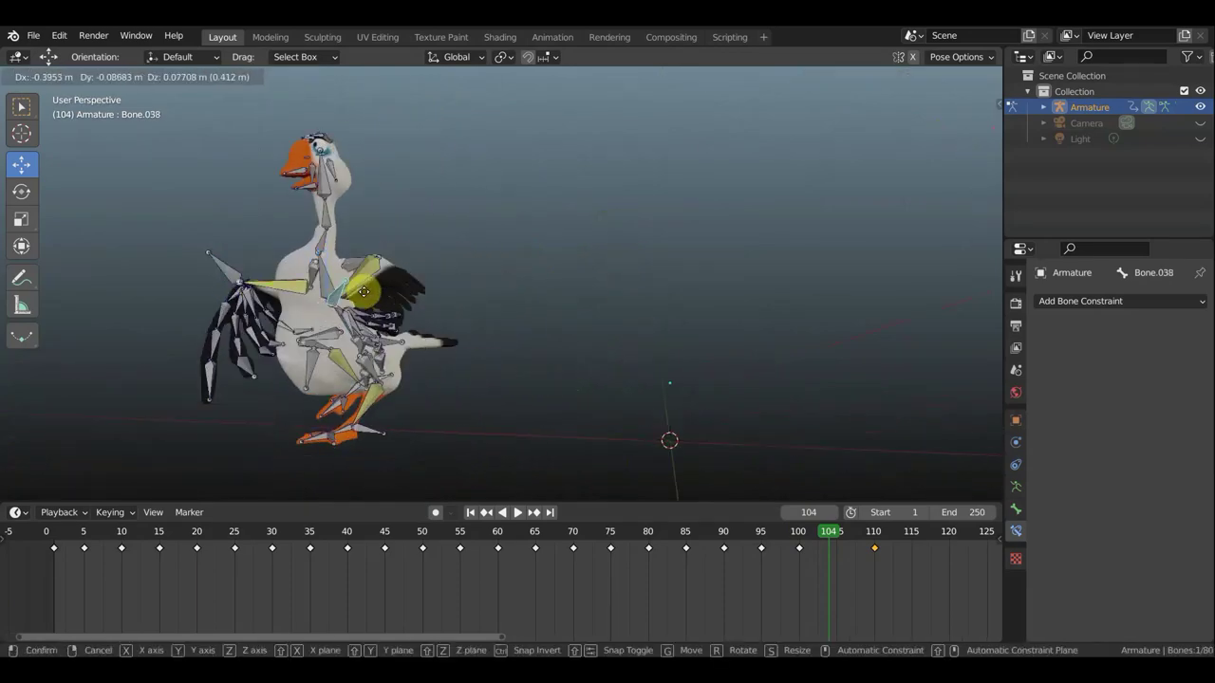
left_click(364, 291)
key("r")
left_click(366, 135)
middle_click_drag(366, 134, 561, 207)
key("i")
left_click(562, 203)
- Rotate the selected bones and key Location & Rotation at frame 105
mouse_move(829, 561)
left_mouse_down()
mouse_move(745, 543)
mouse_move(833, 548)
left_mouse_up()
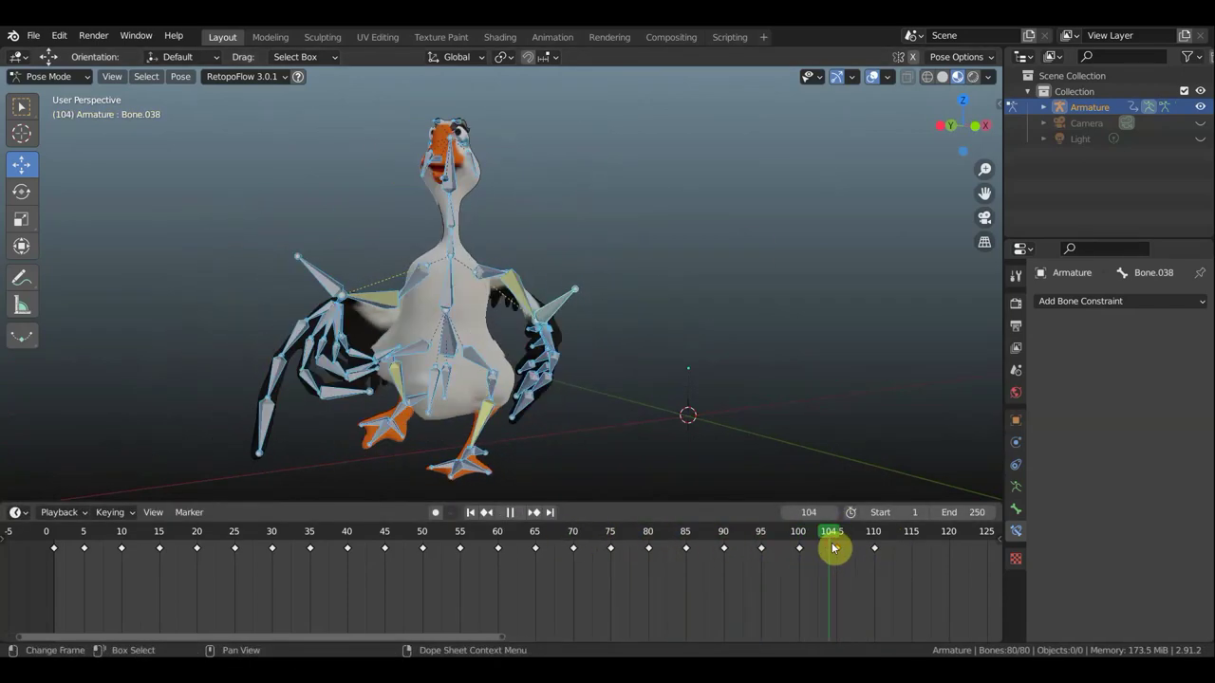
middle_click_drag(664, 285, 455, 141)
key("r")
left_click(562, 162)
key("i")
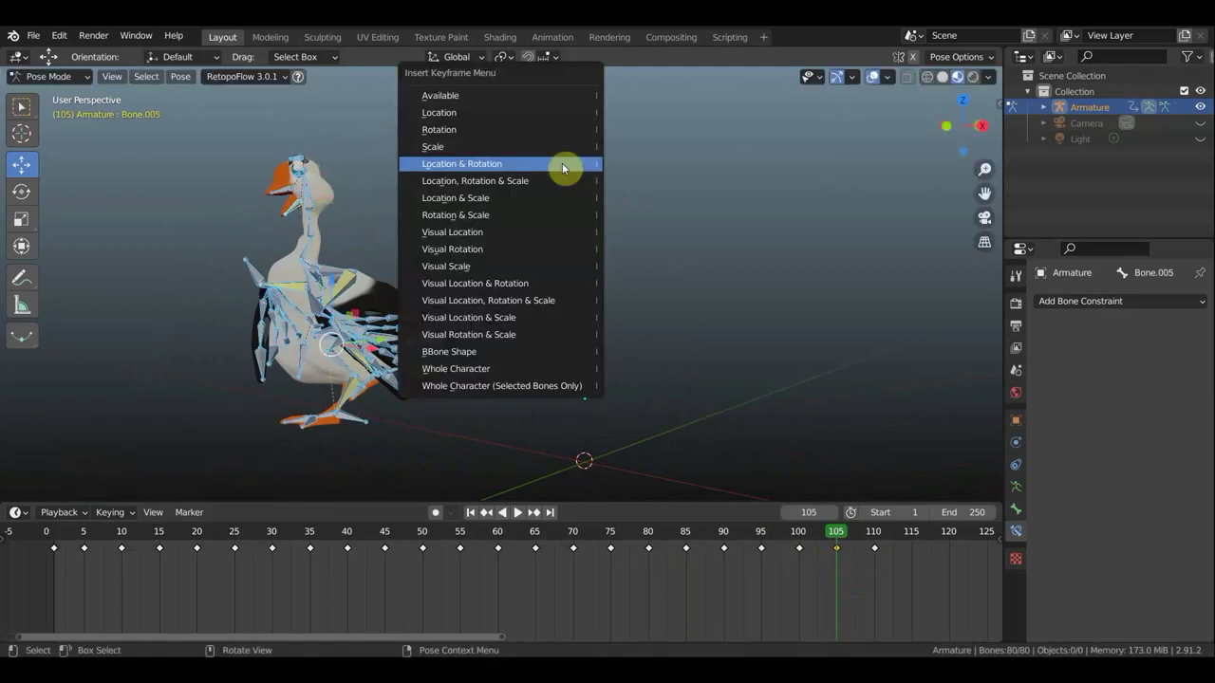
left_click(561, 163)
- At frame 110, rotate a body bone and key the pose
left_click(888, 541)
left_click(332, 233)
key("r")
left_click(542, 271)
middle_click_drag(542, 272, 686, 415)
left_click(380, 228)
key("r")
left_click(591, 313)
key("i")
left_click(607, 291)
- At frame 114, rotate the wing bones into a new flap position
key("g")
left_click(285, 323)
mouse_move(285, 322)
middle_mouse_down()
mouse_move(212, 316)
mouse_move(664, 295)
middle_mouse_up()
left_click(664, 294)
key("r")
left_click(767, 323)
key("r")
left_click(696, 244)
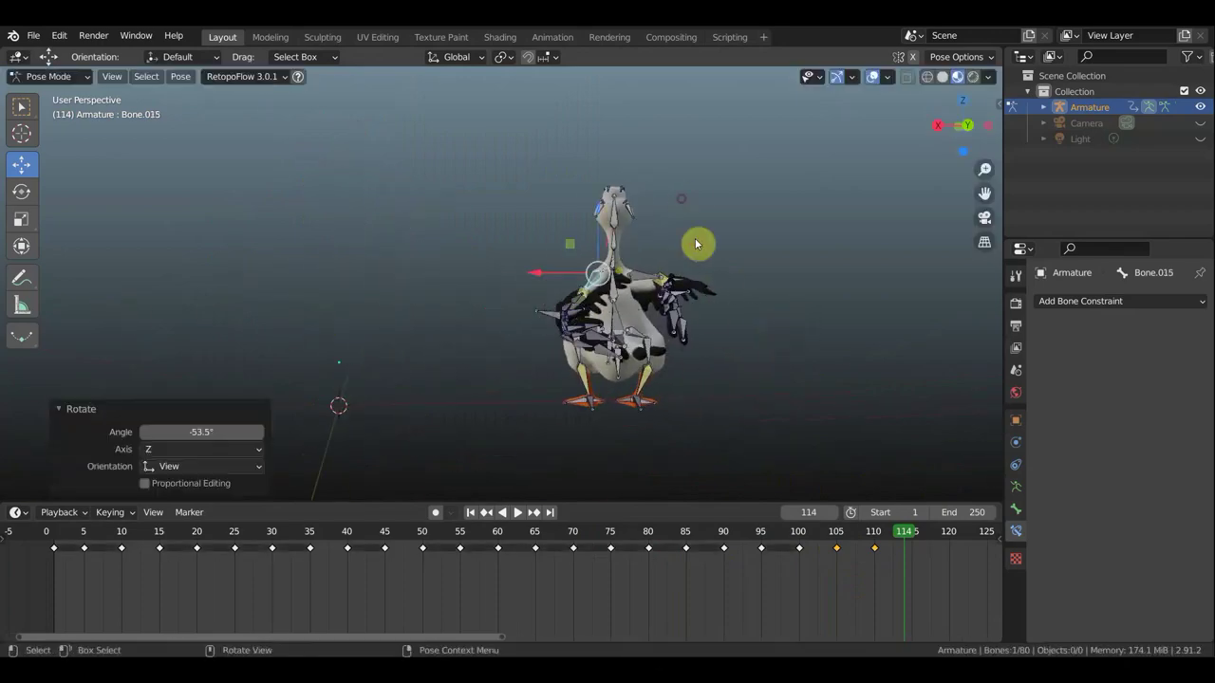
key("g")
left_click(713, 447)
- Refine both wings with further rotations and a move of the right wing bone
mouse_move(713, 447)
middle_mouse_down()
mouse_move(800, 361)
mouse_move(675, 344)
middle_mouse_up()
key("r")
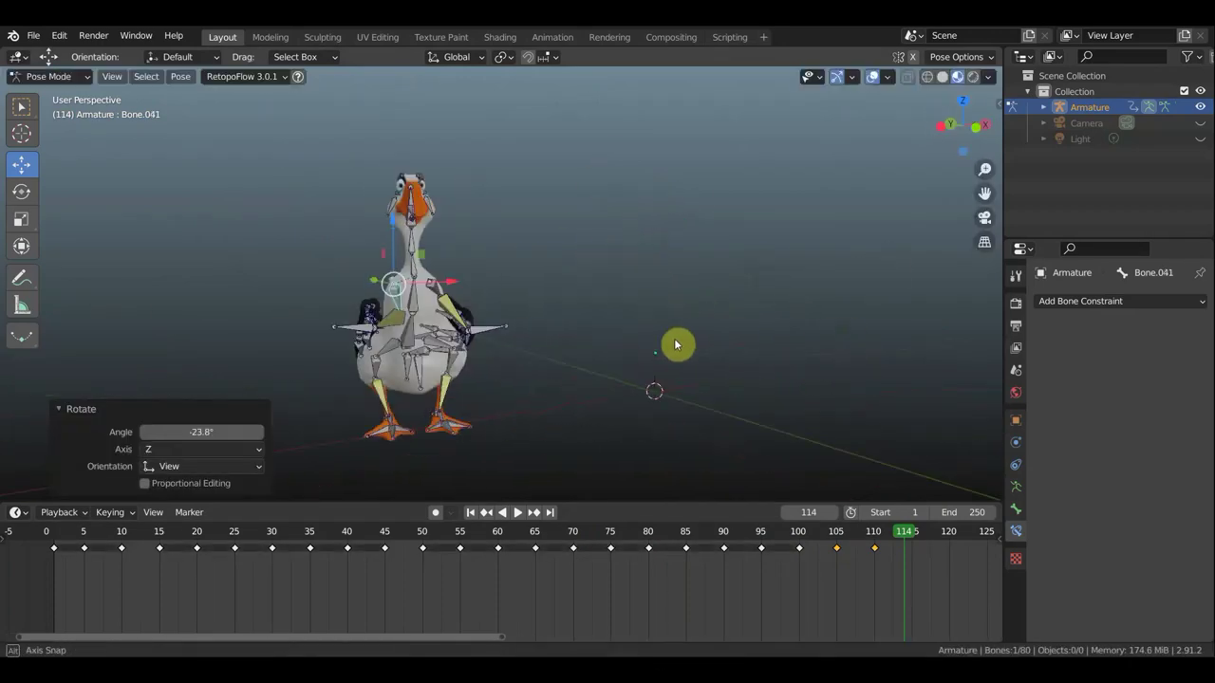
key("r")
left_click(902, 252)
middle_click_drag(902, 252, 803, 228)
left_click(665, 222)
key("g")
left_click(621, 230)
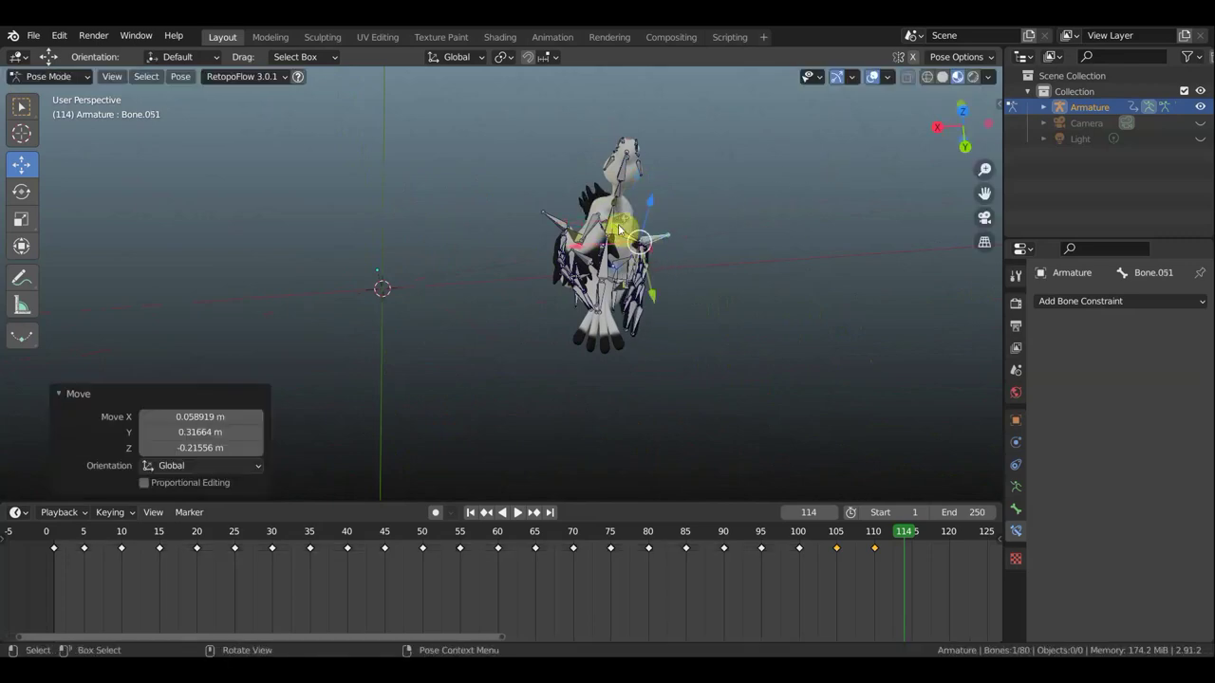
key("r")
left_click(737, 426)
- Preview the goose pose with overlays hidden, then show the overlays again
middle_click_drag(361, 123, 407, 130)
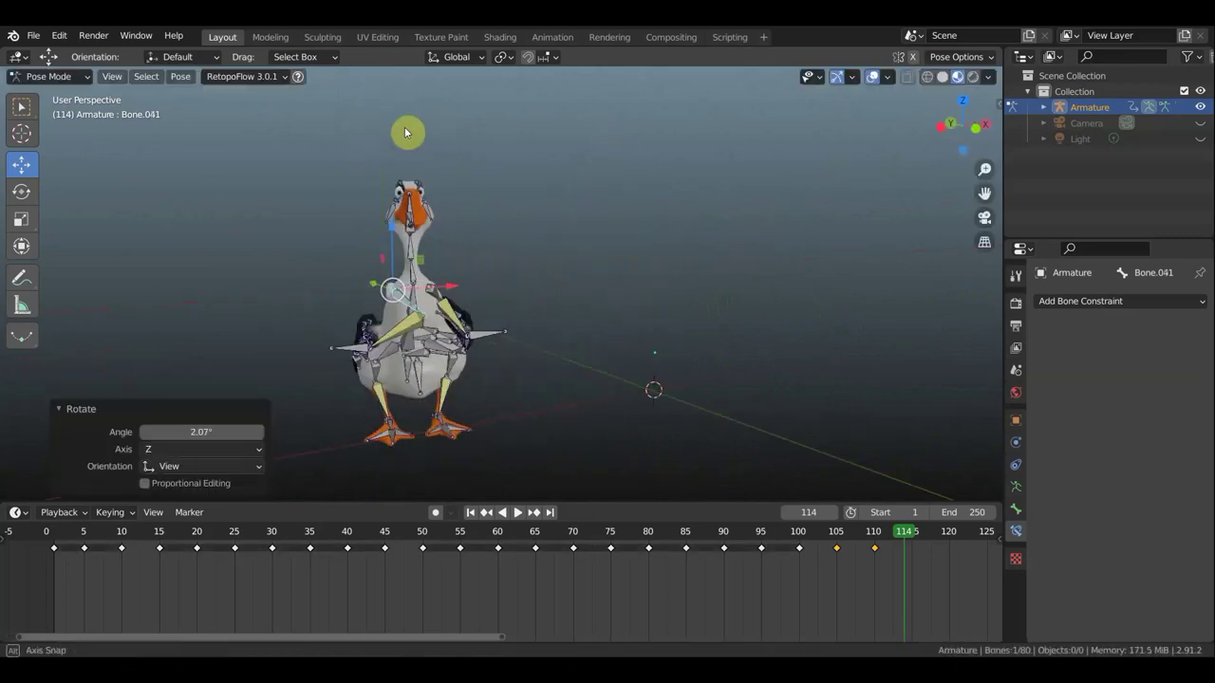
key("shift+alt+z")
mouse_move(500, 409)
middle_mouse_down()
mouse_move(789, 208)
mouse_move(496, 322)
mouse_move(345, 267)
middle_mouse_up()
left_click(872, 76)
- Key Location & Rotation for all bones at frame 114 and set the end frame to 115
key("a")
key("i")
left_click(738, 364)
mouse_move(915, 559)
left_mouse_down()
mouse_move(896, 548)
mouse_move(955, 514)
left_mouse_up()
key("Return")
- Play the animation with overlays hidden, then stop and restore the overlays
key("space")
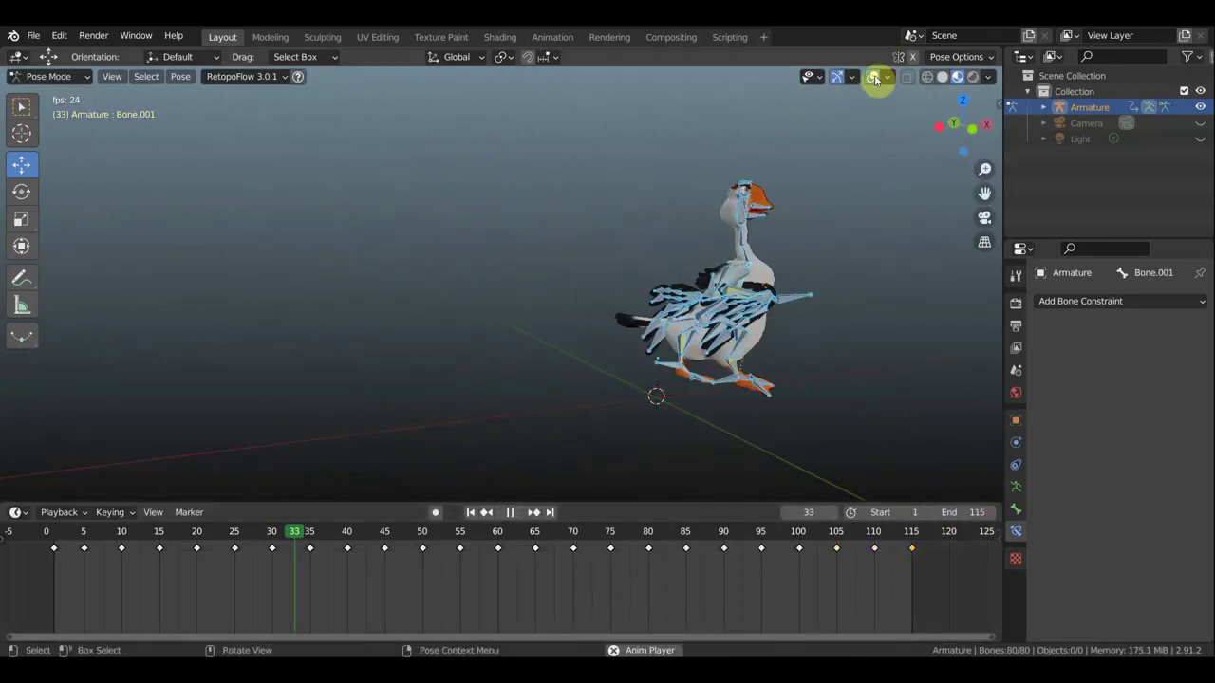
key("shift+alt+z")
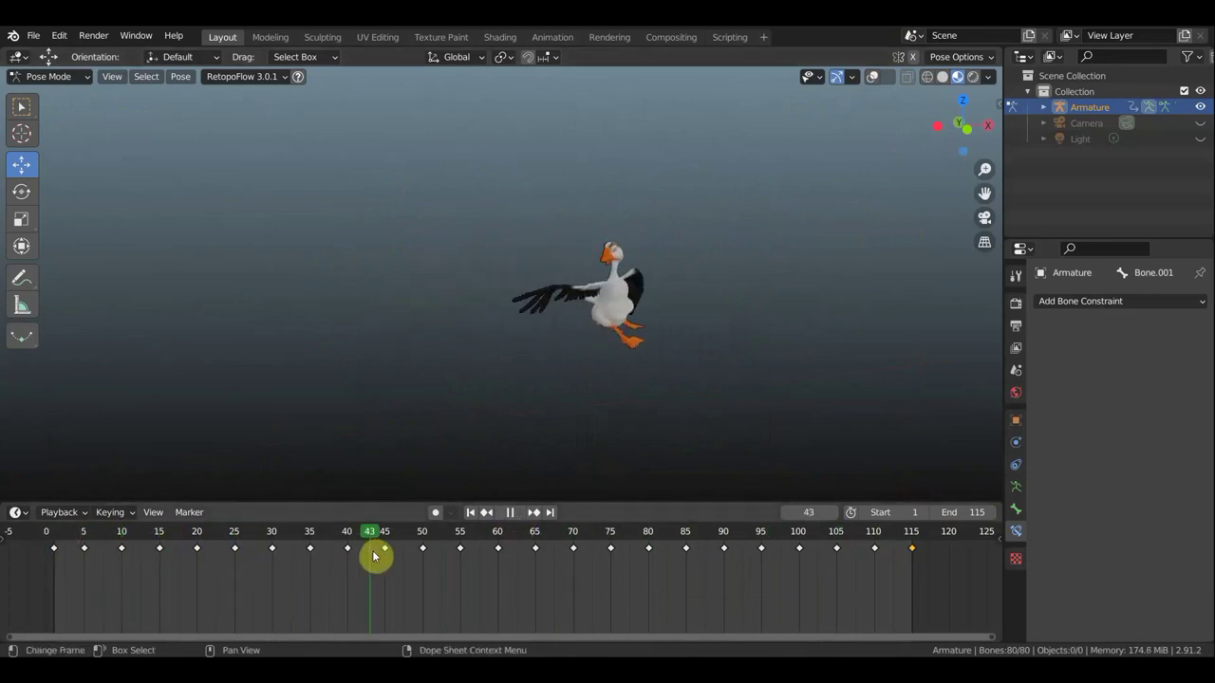
key("space")
key("shift+alt+z")
- Scale the selected keyframes wider apart so the last one lands past frame 130
scroll(362, 581, "down", 1)
key("s")
left_click(447, 537)
key("Escape")
key("shift+alt+z")
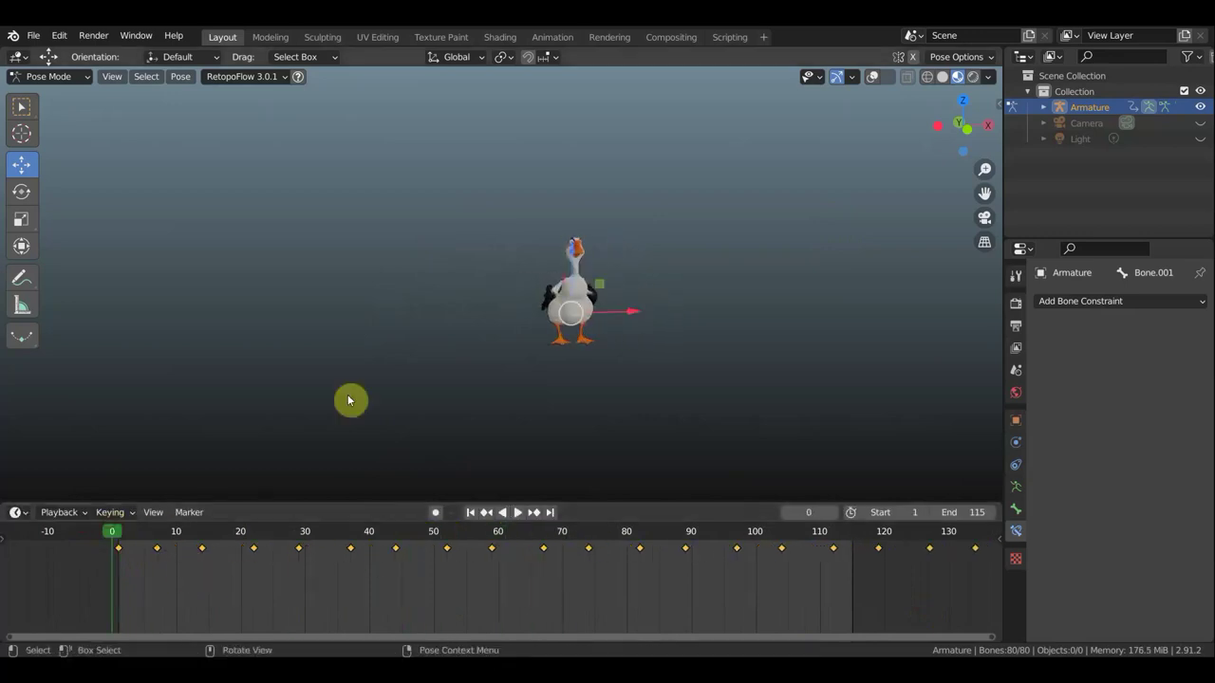
- Set the end frame to 172 and play the animation
scroll(861, 534, "down", 5)
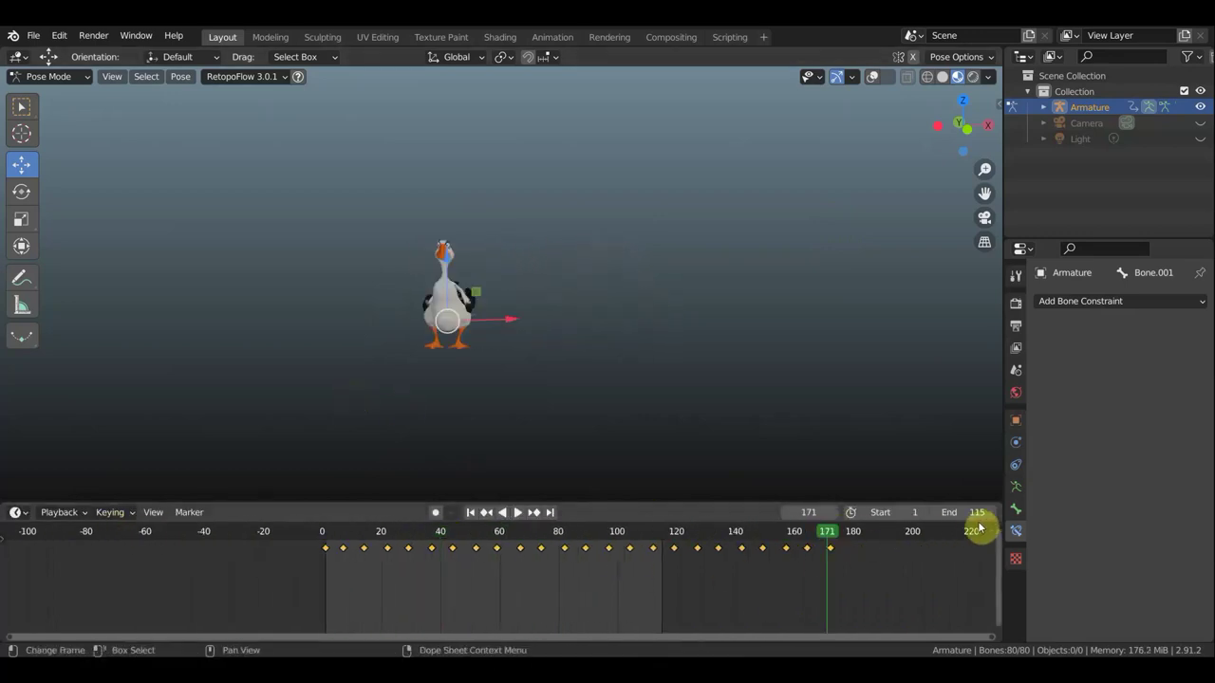
left_click(960, 513)
type("172")
key("Return")
key("space")
- With the playhead at frame 60, scale the later keys toward it and play back
left_click(502, 538)
left_click(494, 536)
key("s")
left_click(629, 624)
key("space")
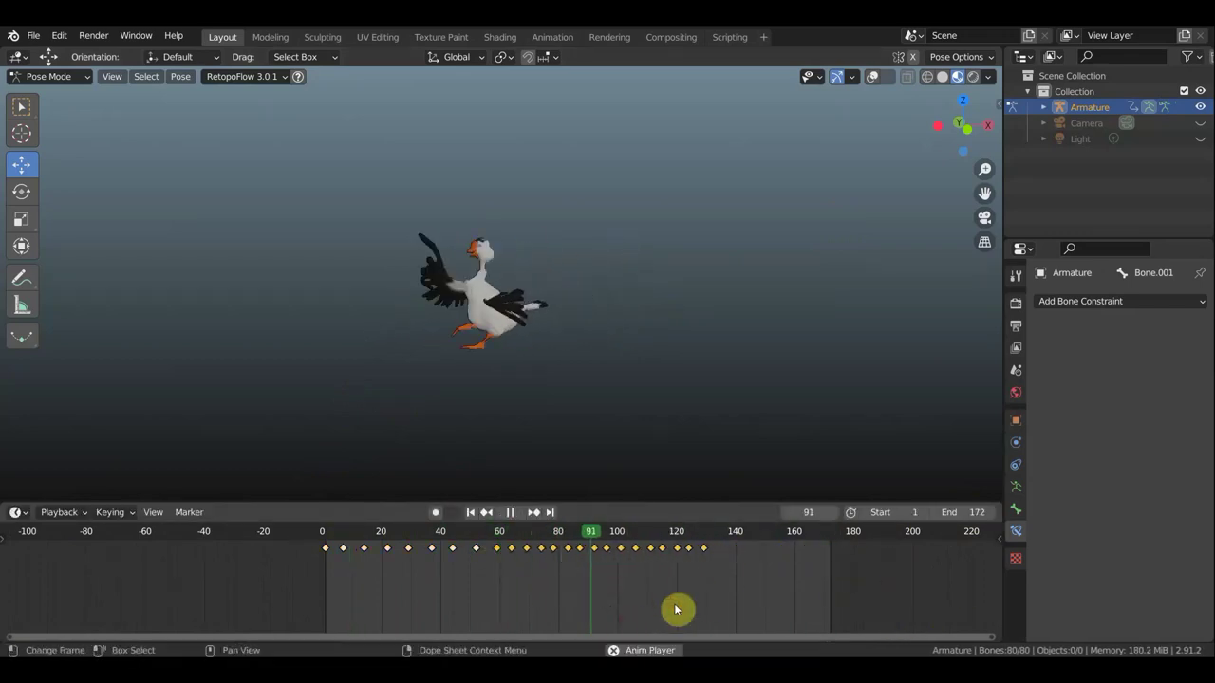
- Set the end frame to 130 and shift the selected keys later near frame 120
type("30")
key("Return")
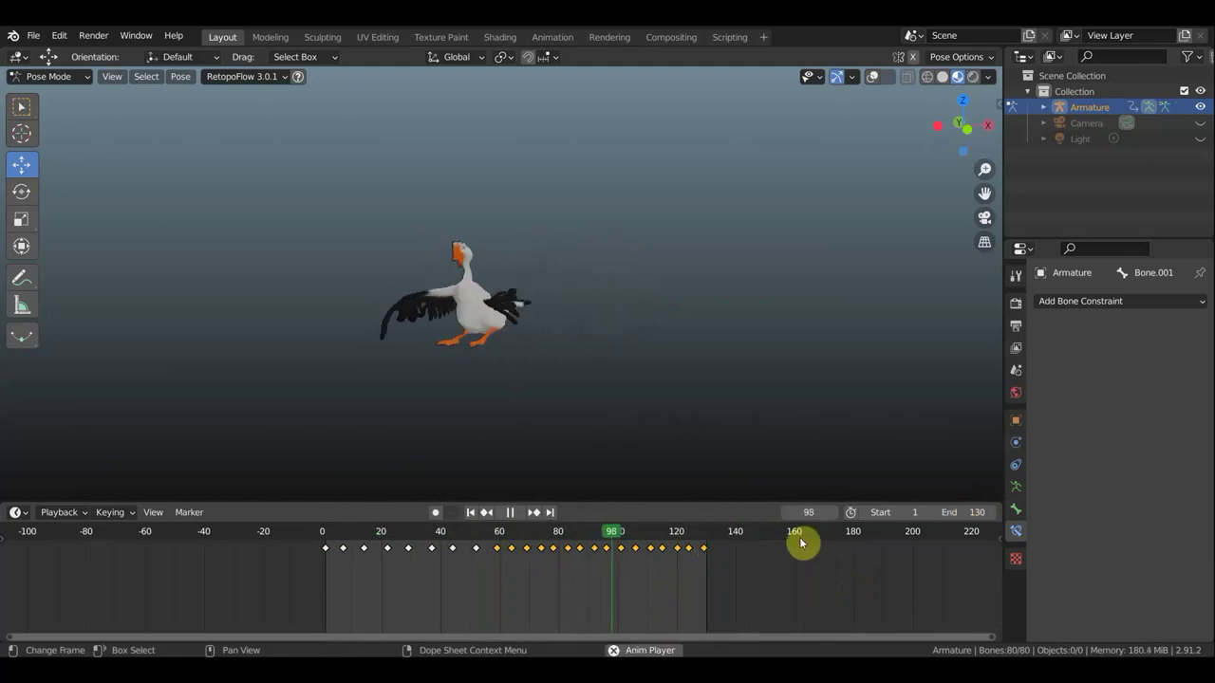
key("Escape")
left_click(671, 539)
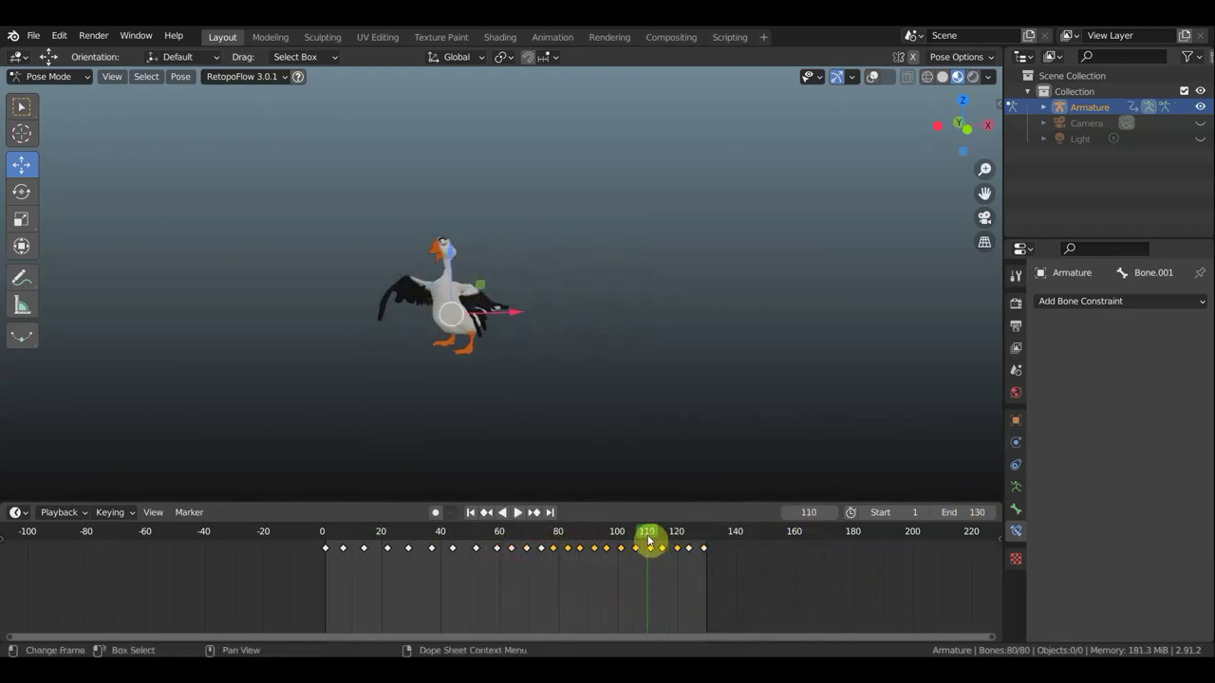
key("g")
left_click(686, 545)
- Box-select a range of keyframes and move them closer together
key("b")
left_click_drag(491, 547, 664, 593)
key("g")
left_click(569, 569)
left_click(609, 548)
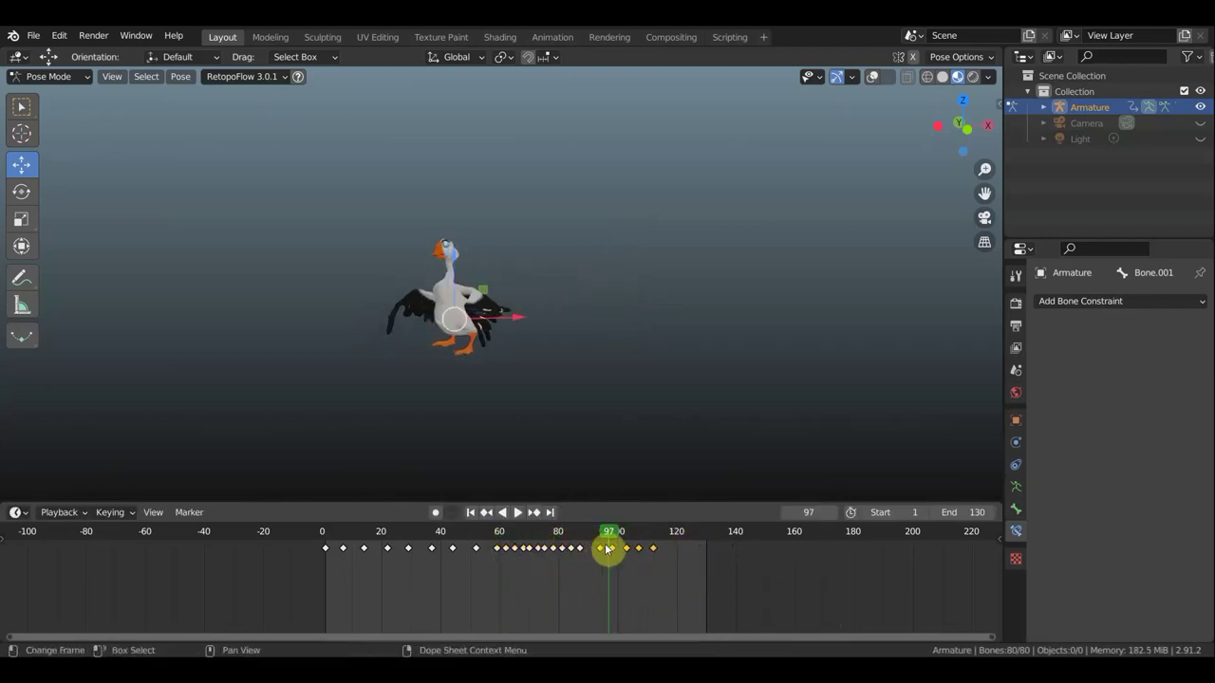